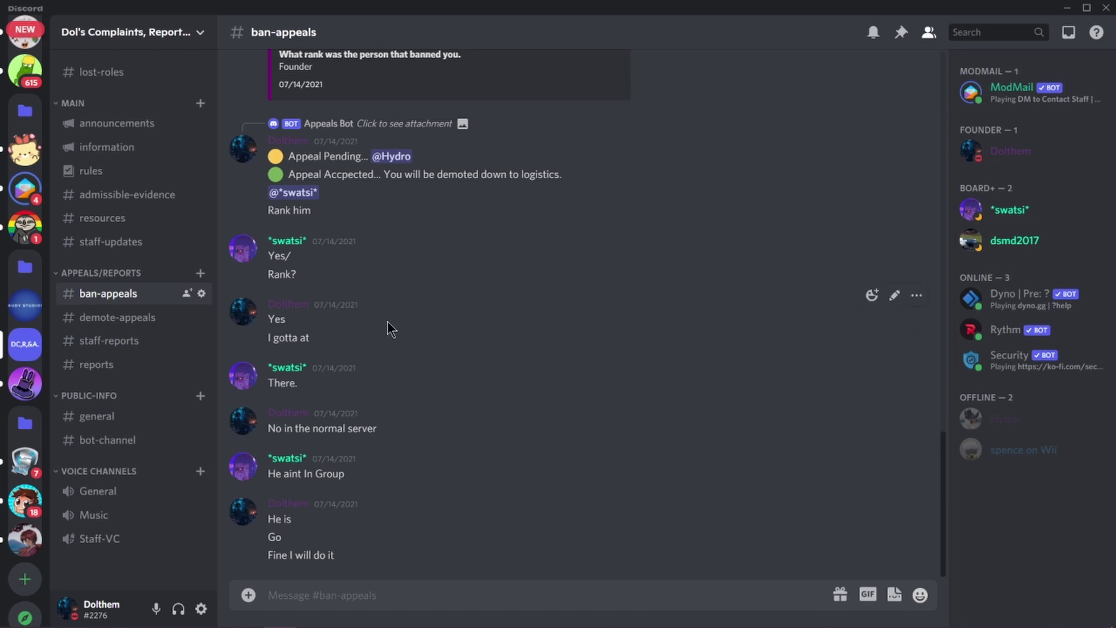
Select and then clear the answer text in the ban-appeal embed.
scroll(386, 324, "up", 5)
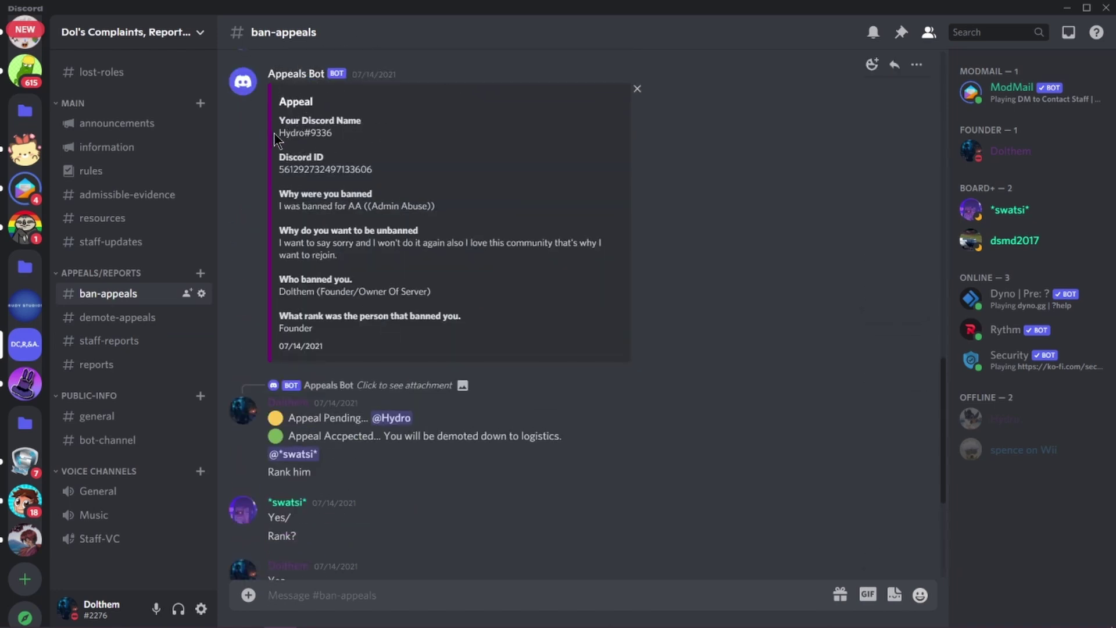
left_click_drag(274, 140, 472, 305)
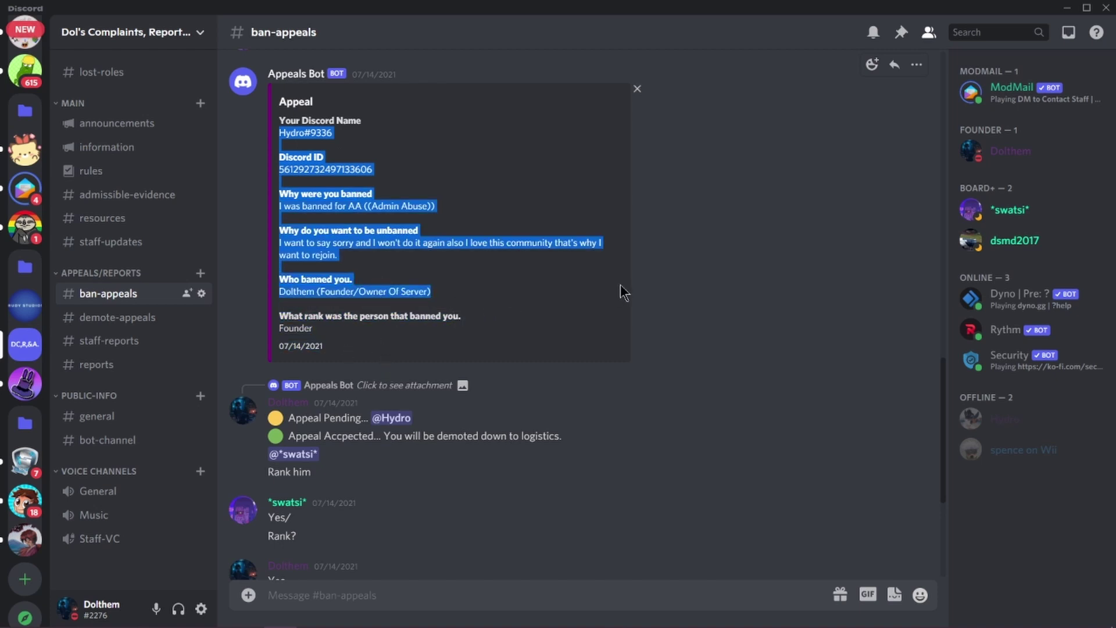
left_click_drag(624, 292, 287, 101)
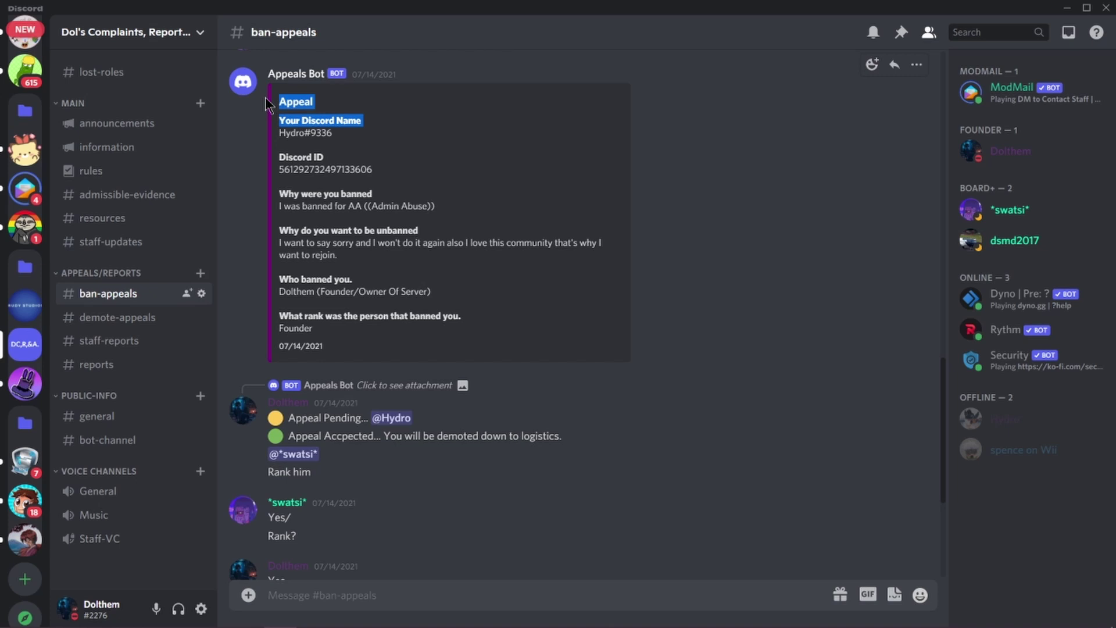
left_click(289, 99)
scroll(440, 228, "up", 10)
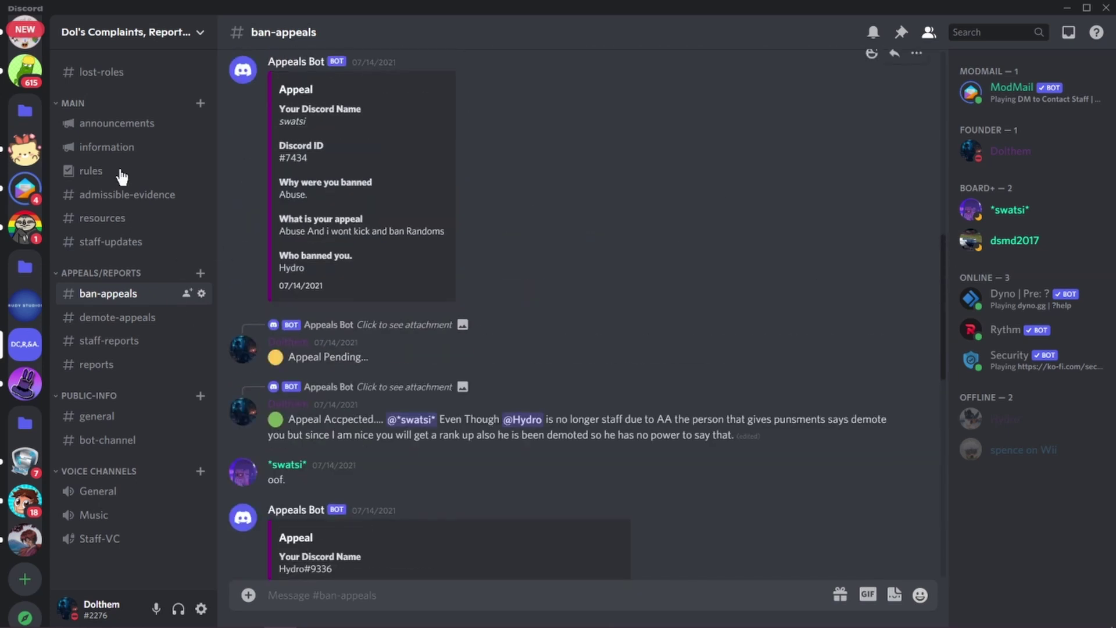
scroll(440, 228, "up", 5)
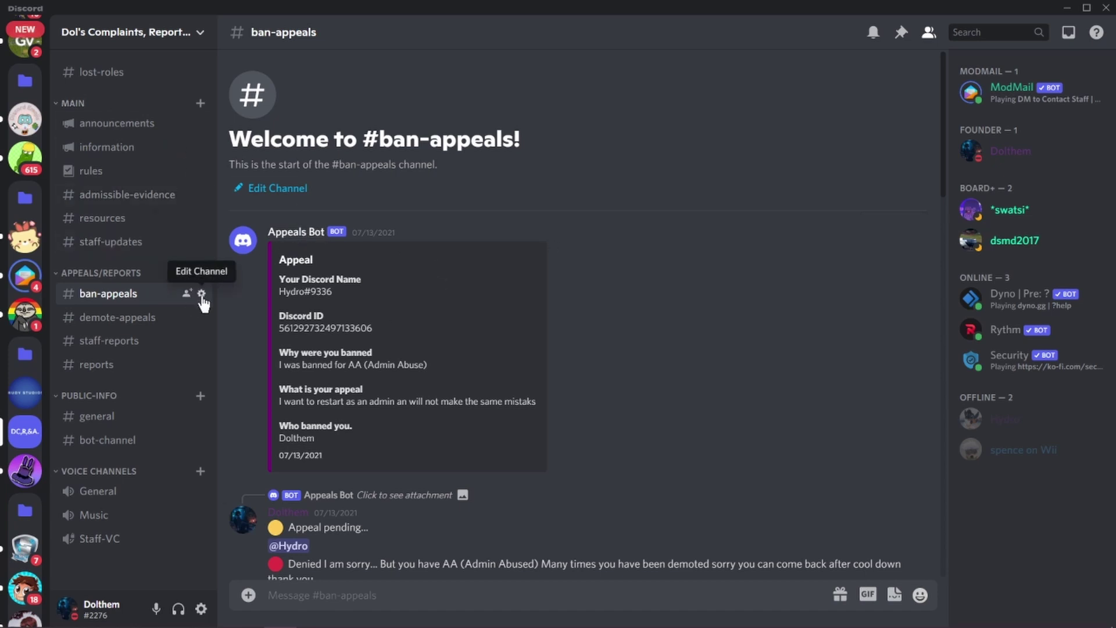
Review the existing webhooks in the #ban-appeals channel's Integrations settings.
left_click(201, 293)
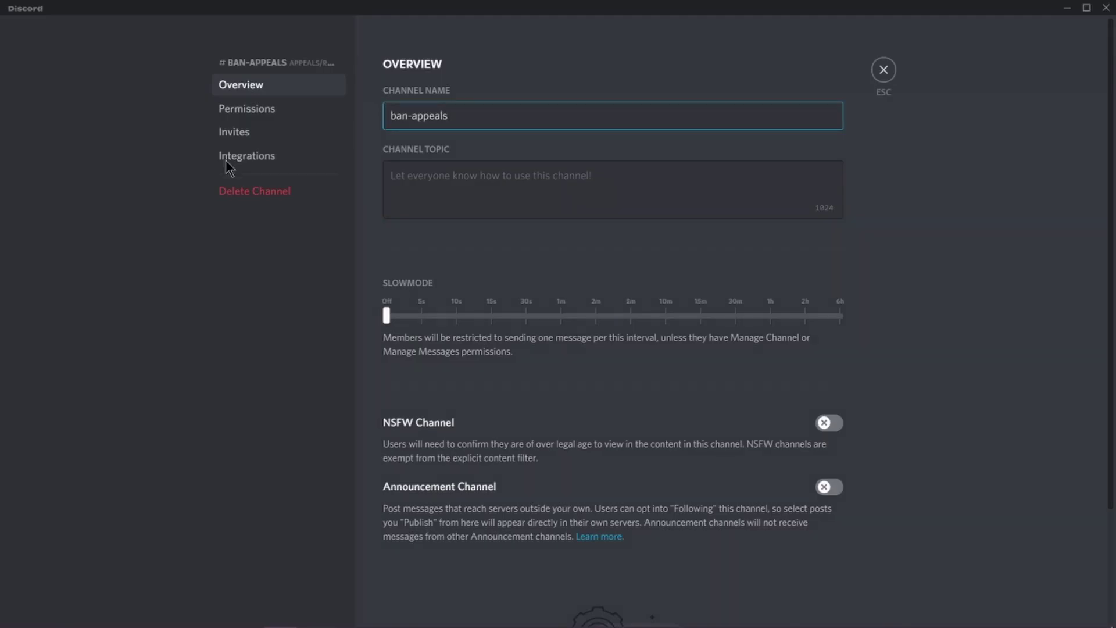
left_click(243, 163)
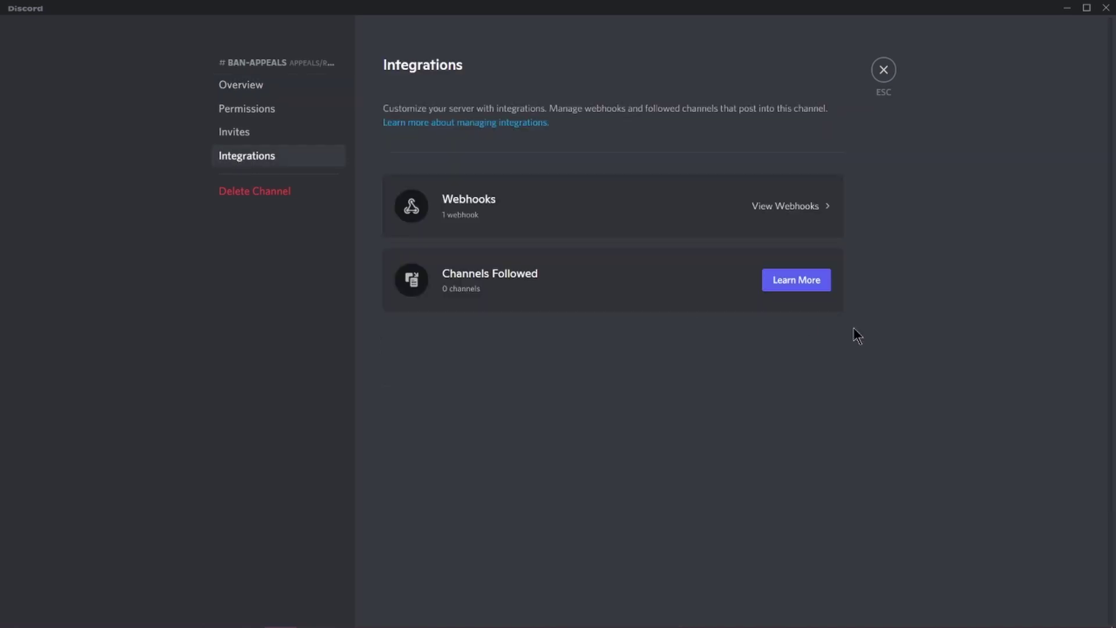
left_click(786, 209)
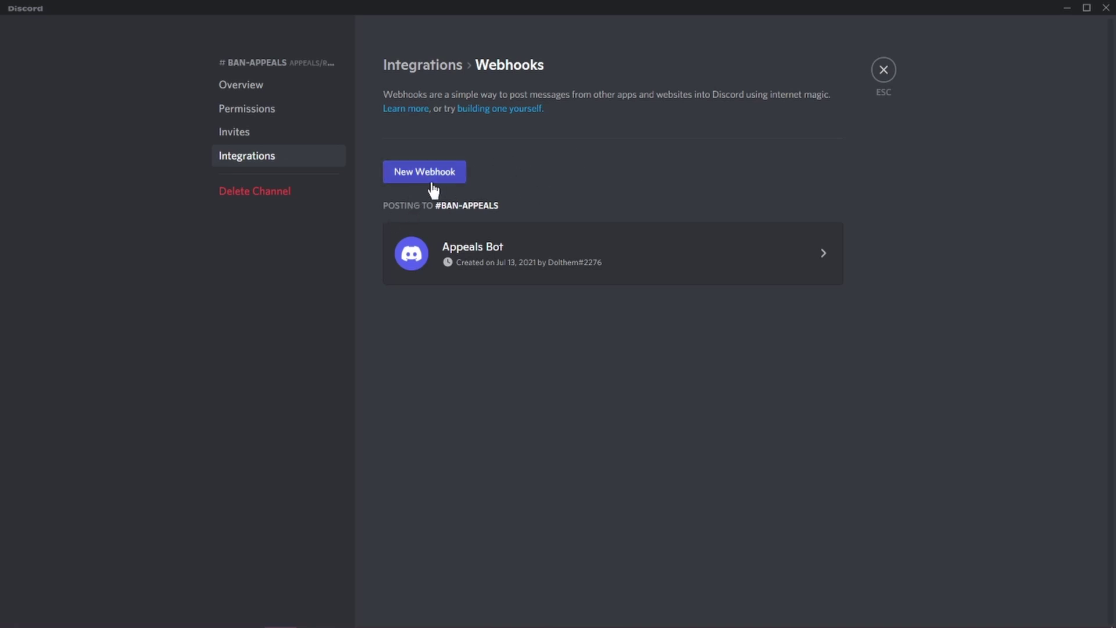
left_click(885, 73)
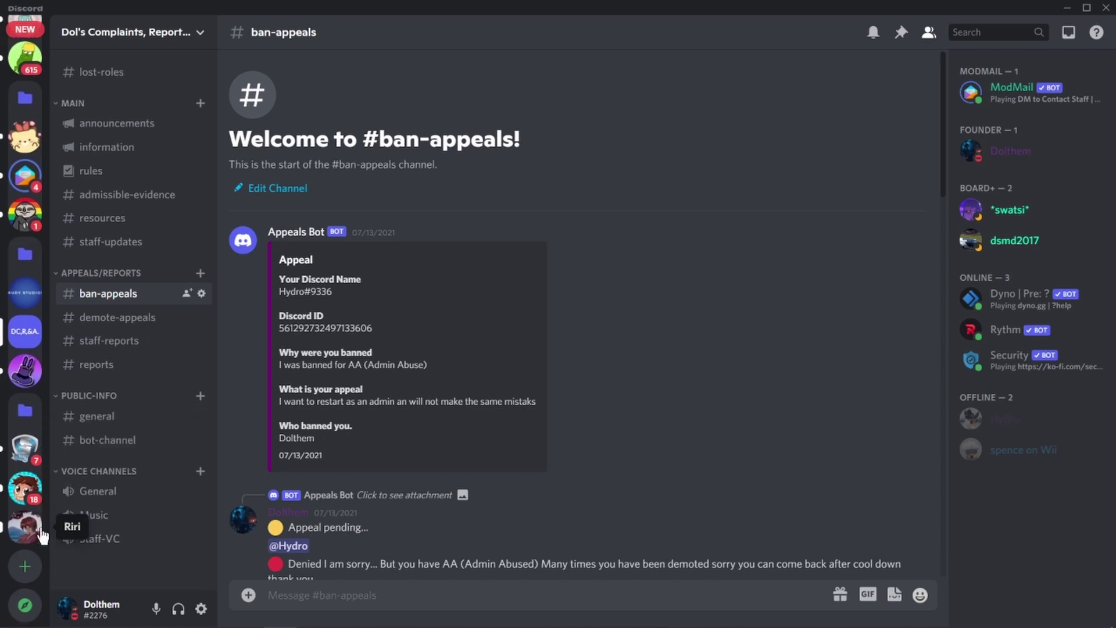
Close the Xenon bot's profile card in the Simple Server Template #general channel.
scroll(35, 349, "up", 3)
scroll(34, 348, "up", 10)
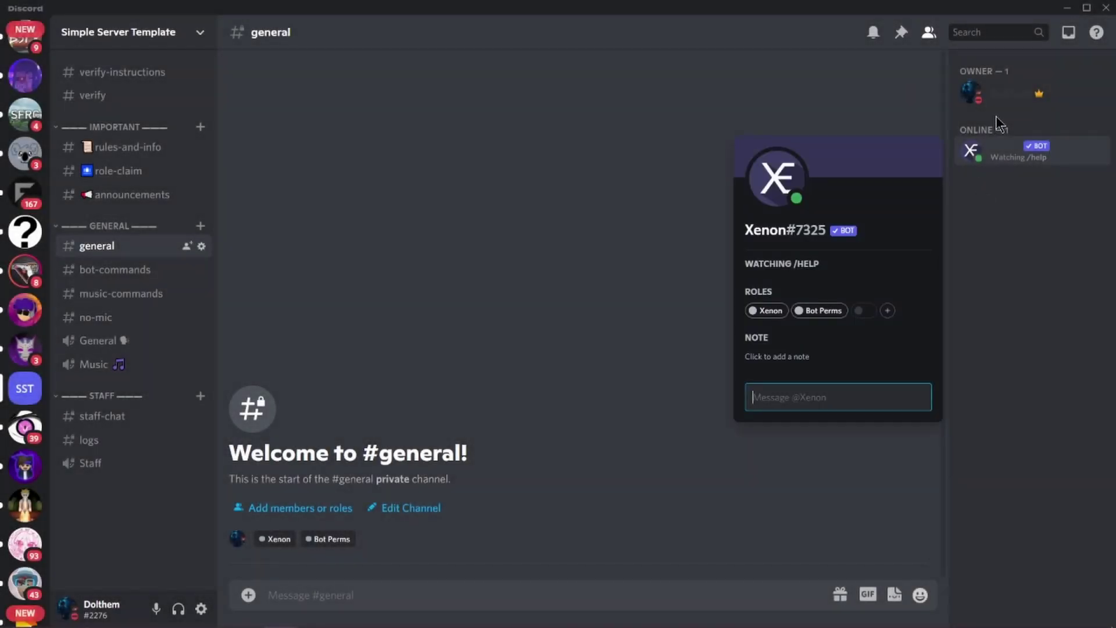
left_click(998, 123)
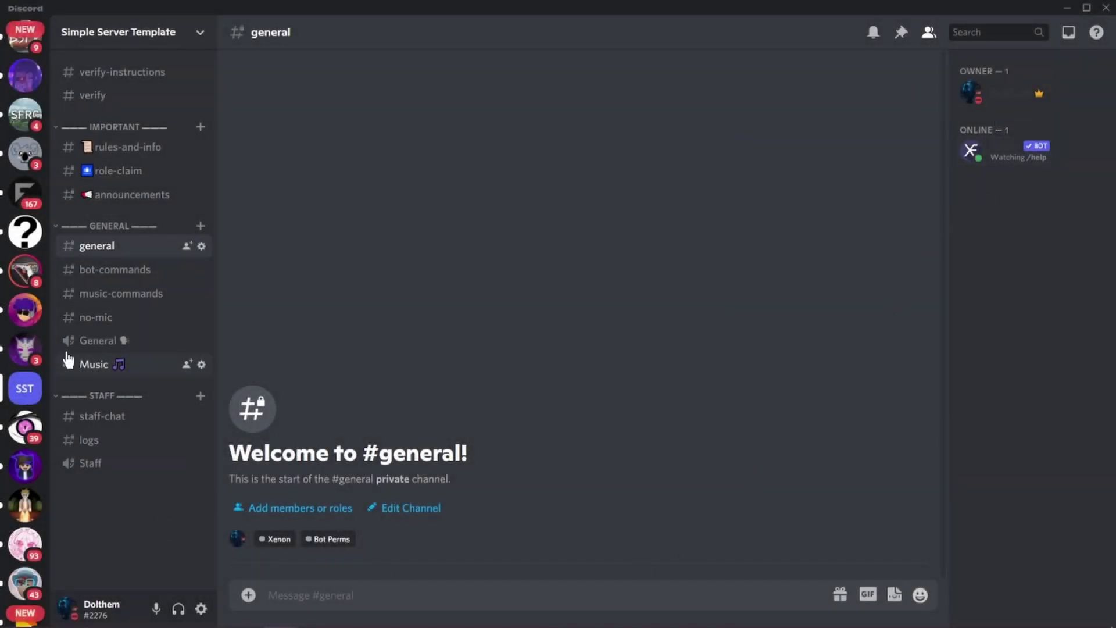
scroll(25, 75, "down", 5)
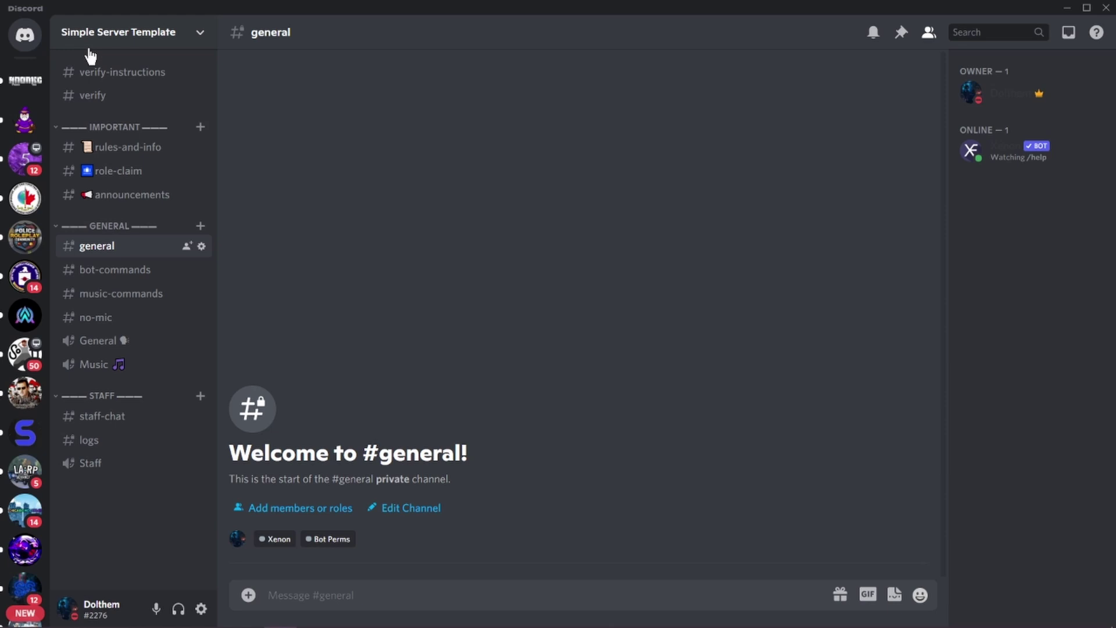
mouse_move(180, 623)
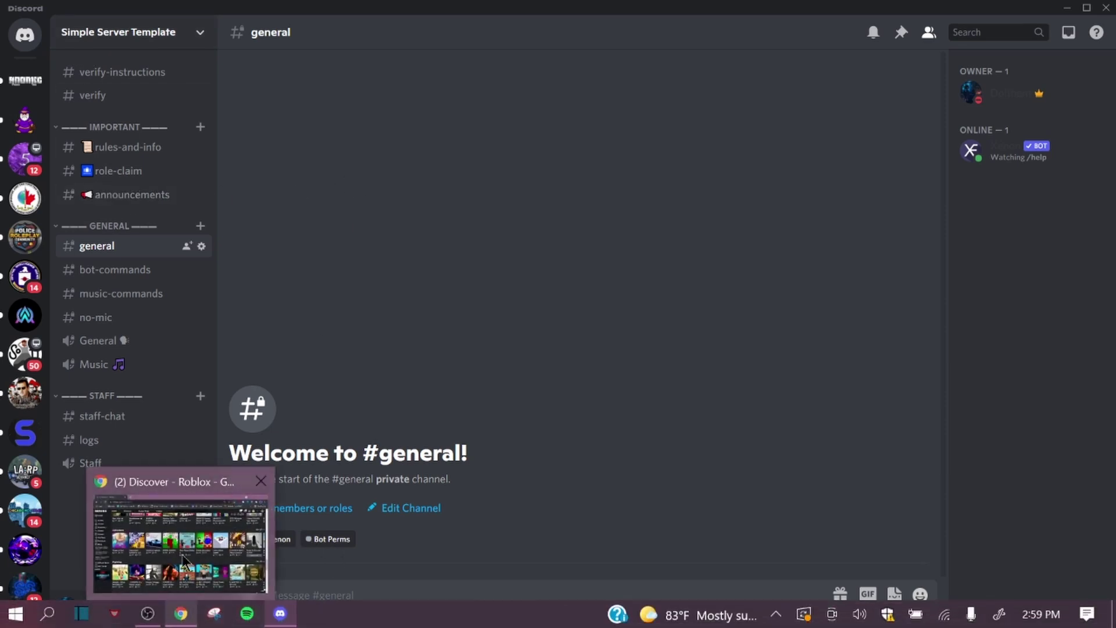
Open a new Chrome tab and reach Google Forms through the Google apps grid.
left_click(241, 488)
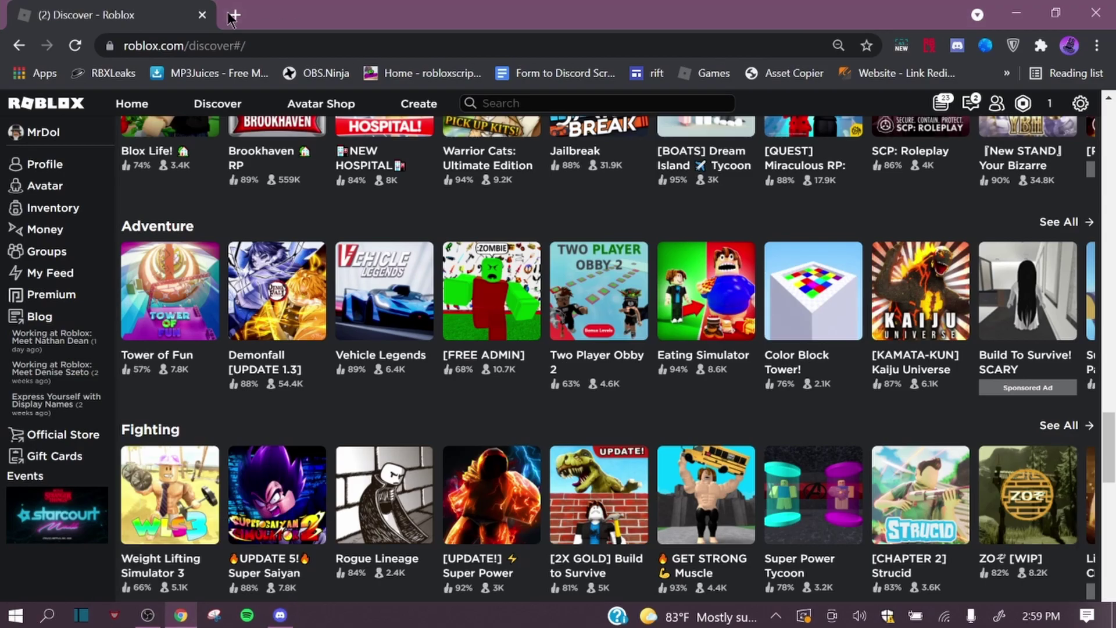
key("ctrl+t")
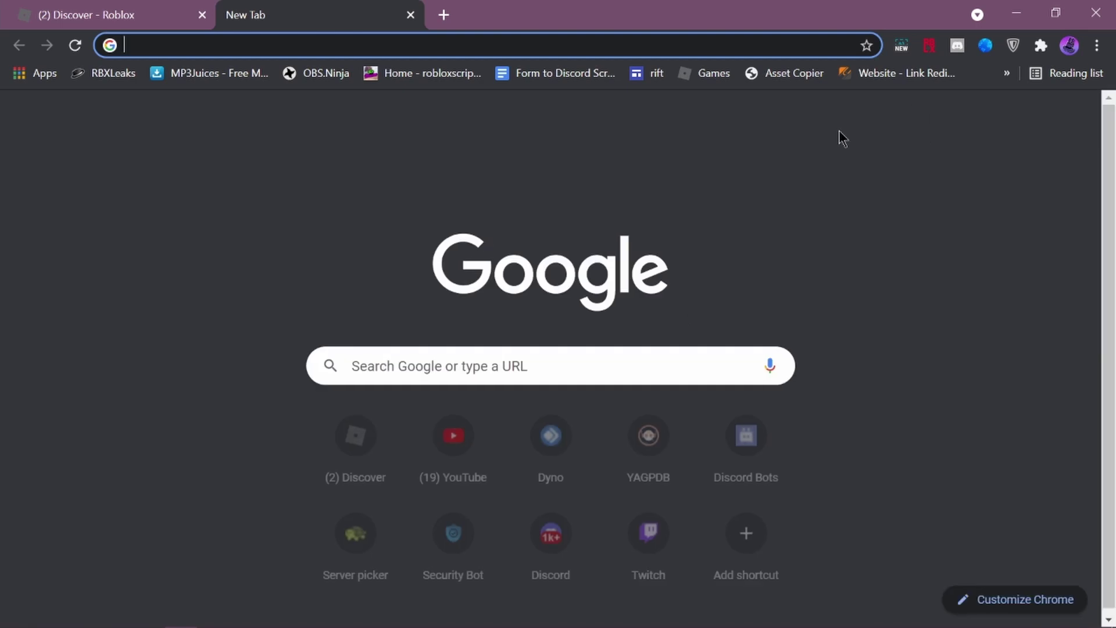
left_click(1030, 123)
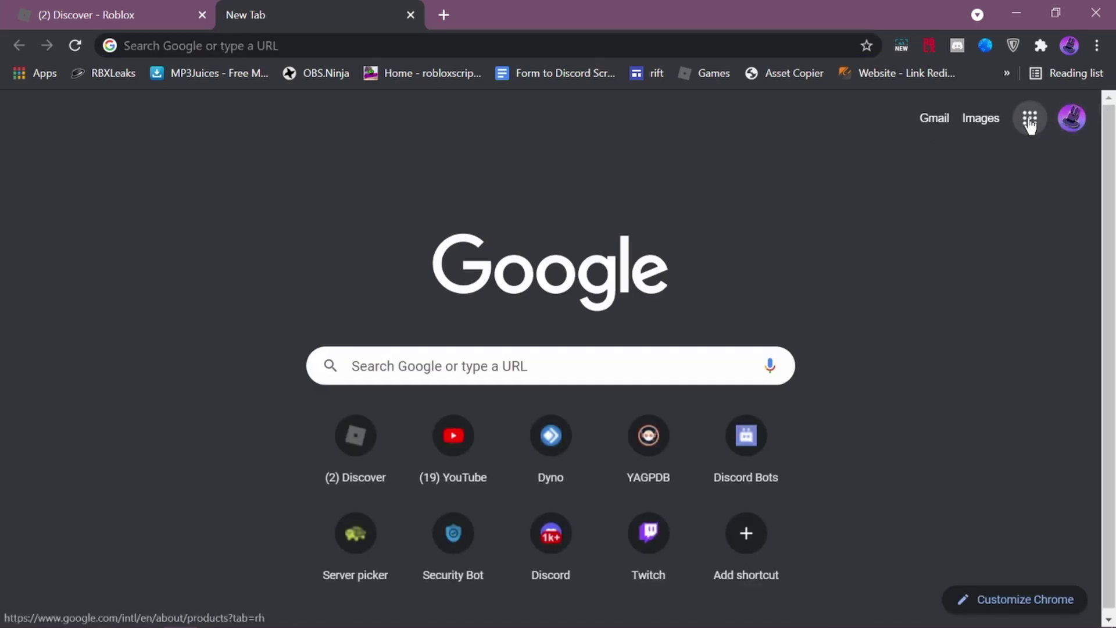
scroll(872, 389, "down", 10)
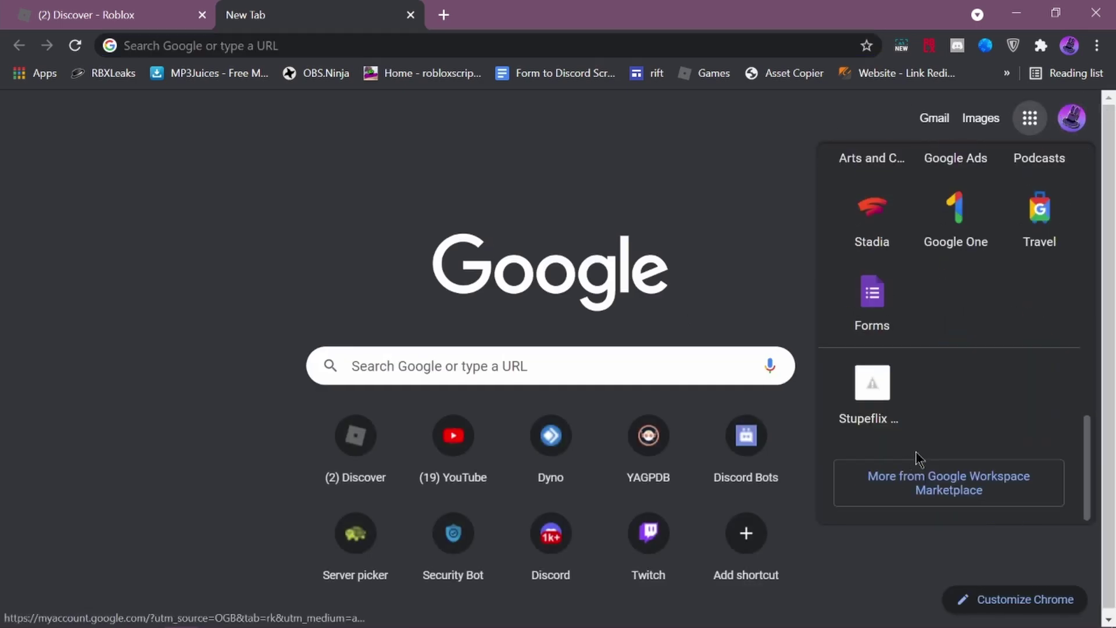
scroll(989, 283, "up", 10)
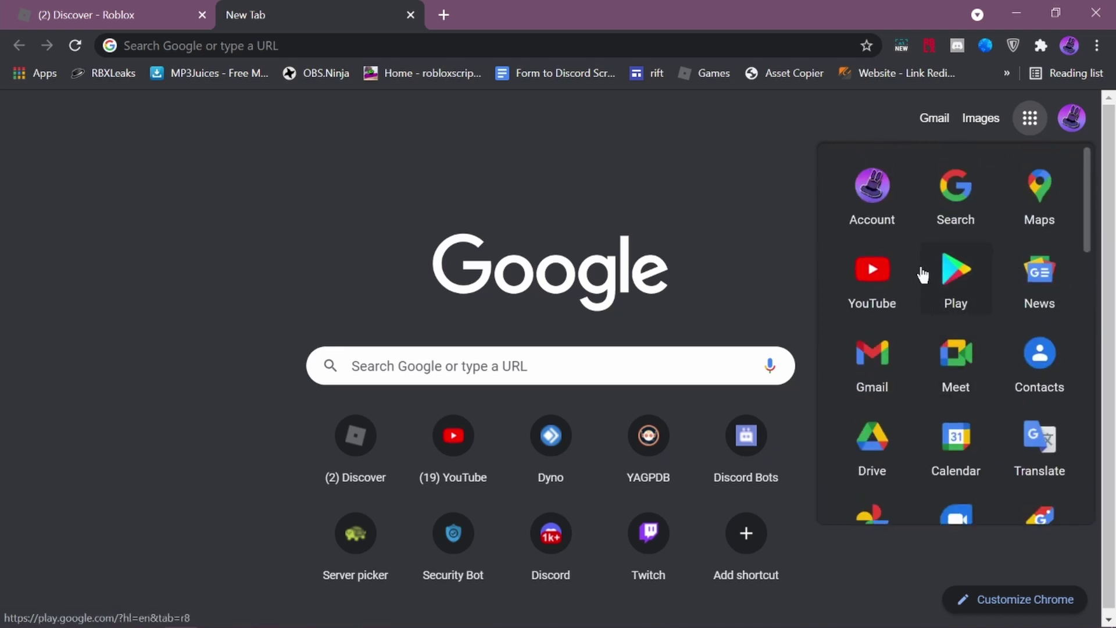
scroll(931, 399, "down", 10)
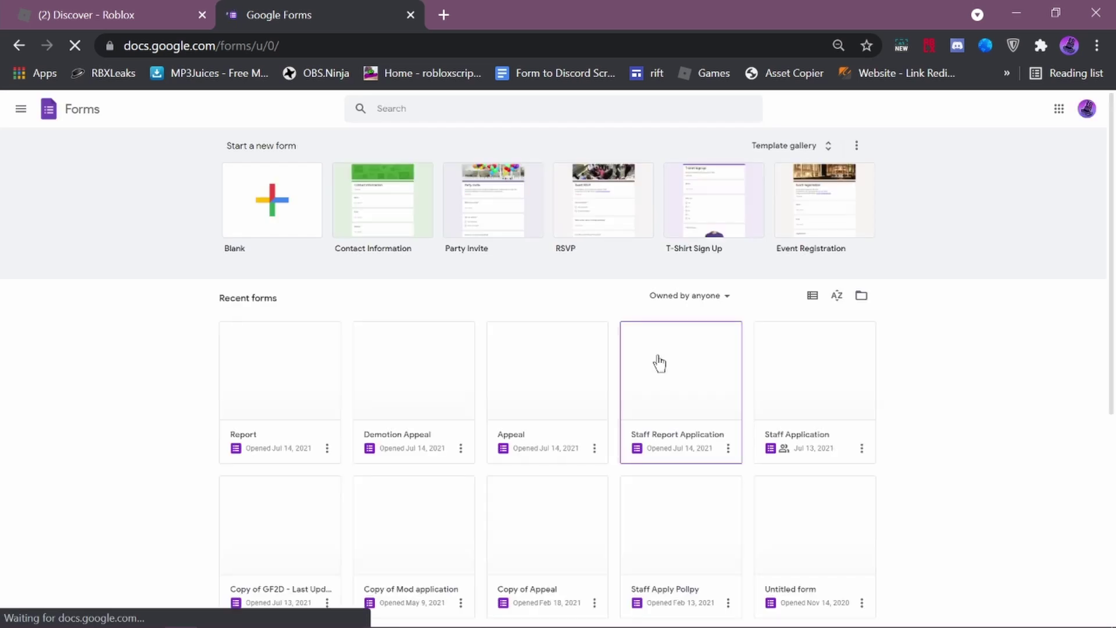
Create a blank form and rename it 'Template'.
left_click(298, 211)
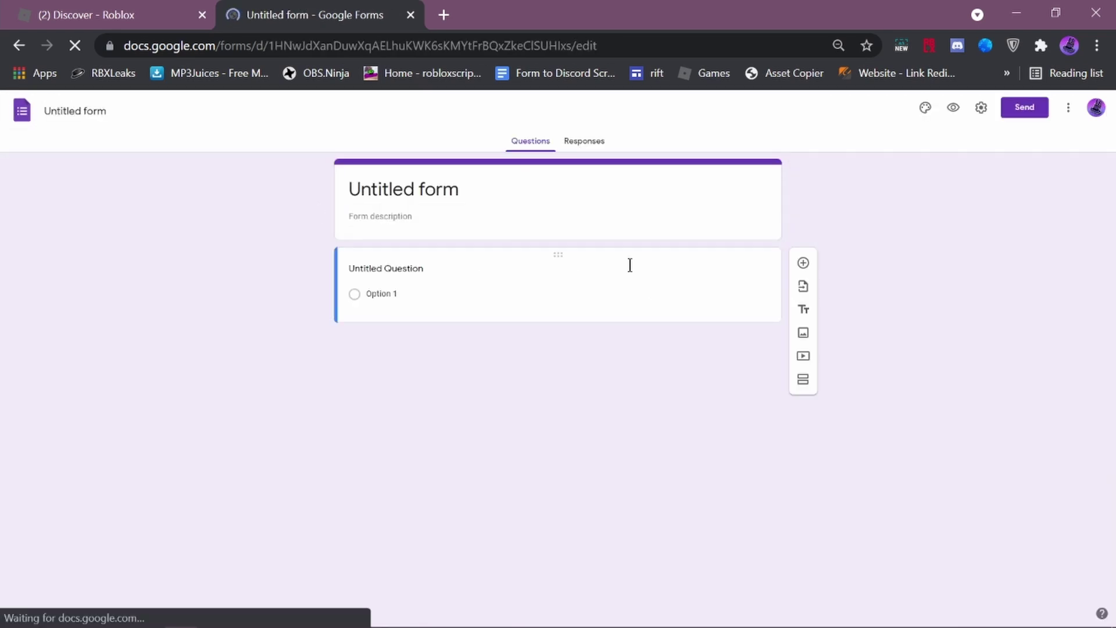
left_click(446, 194)
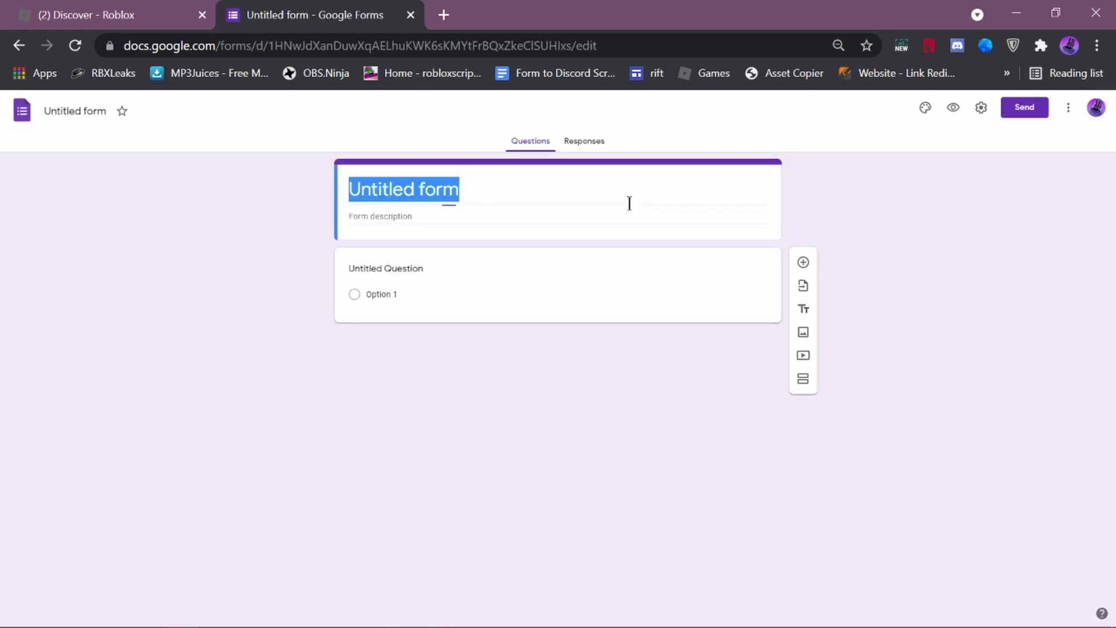
key("BackSpace")
type("T")
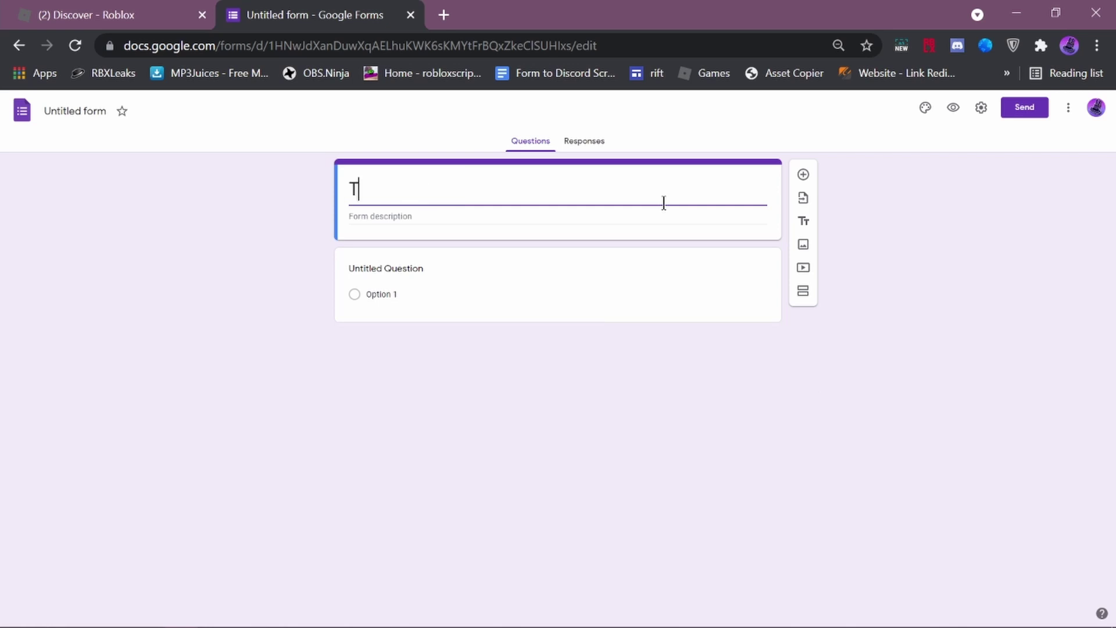
type("emplate")
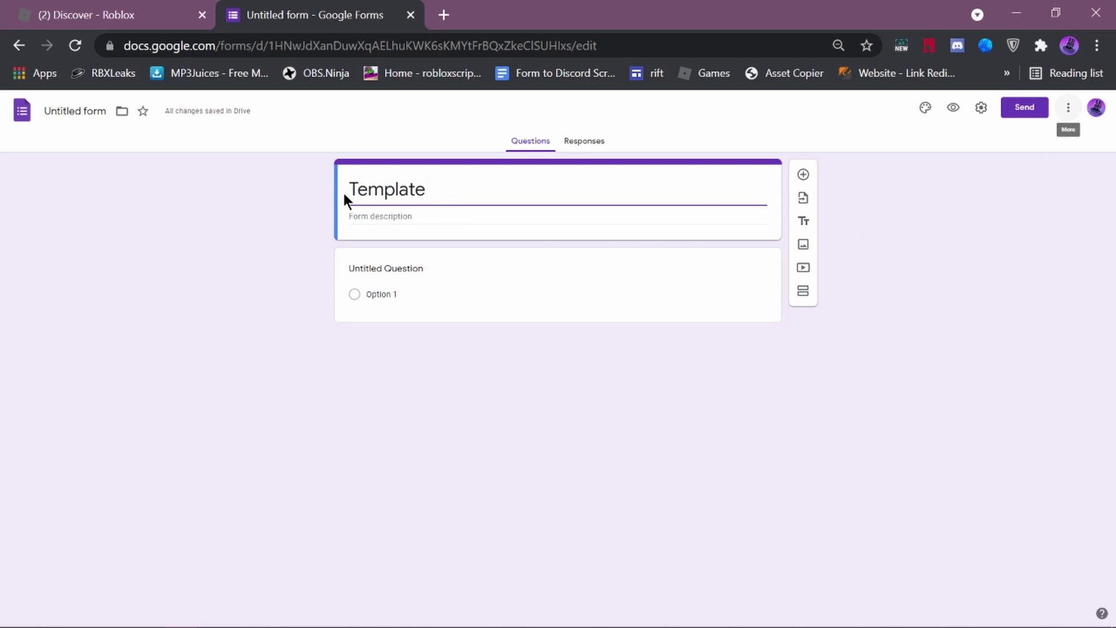
left_click(835, 191)
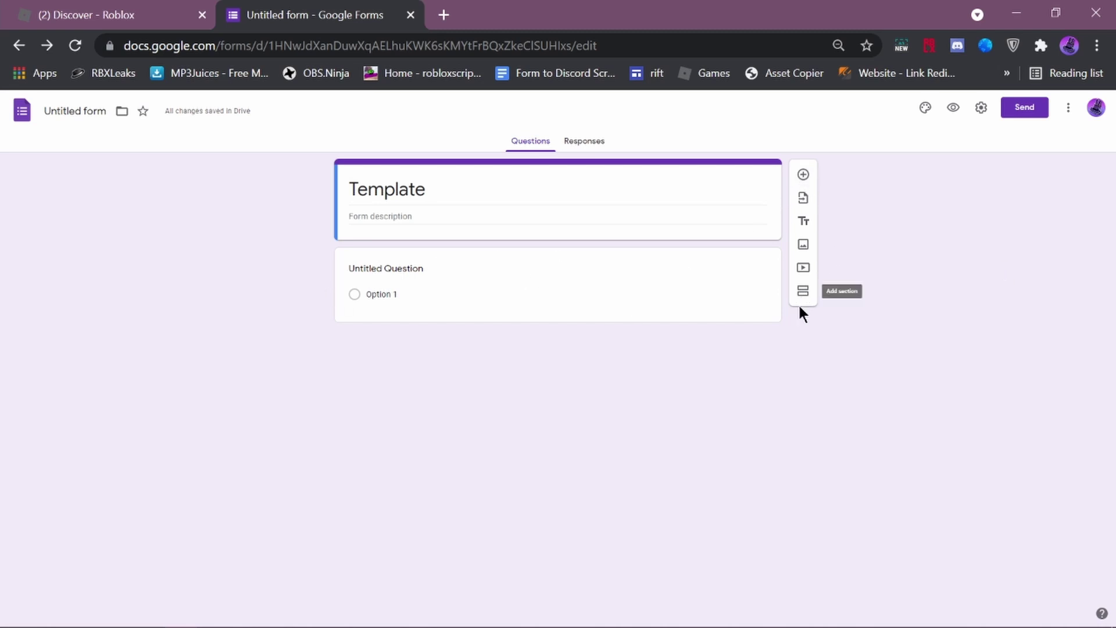
Title the first question 'Why are you here' and make it a Paragraph question.
left_click(583, 269)
right_click(734, 382)
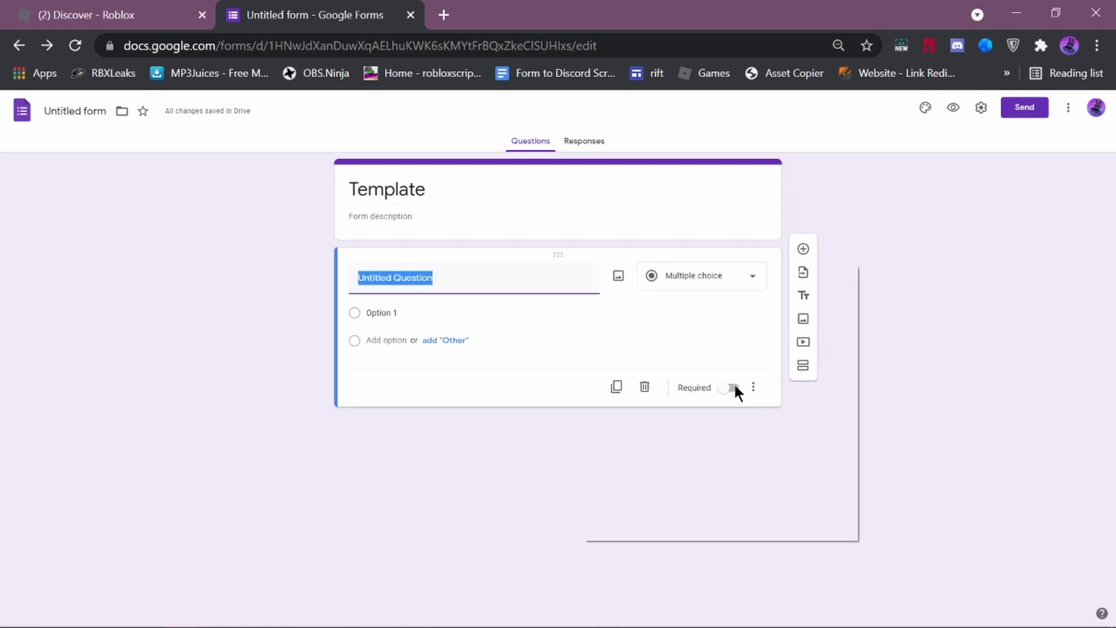
key("Escape")
left_click(756, 389)
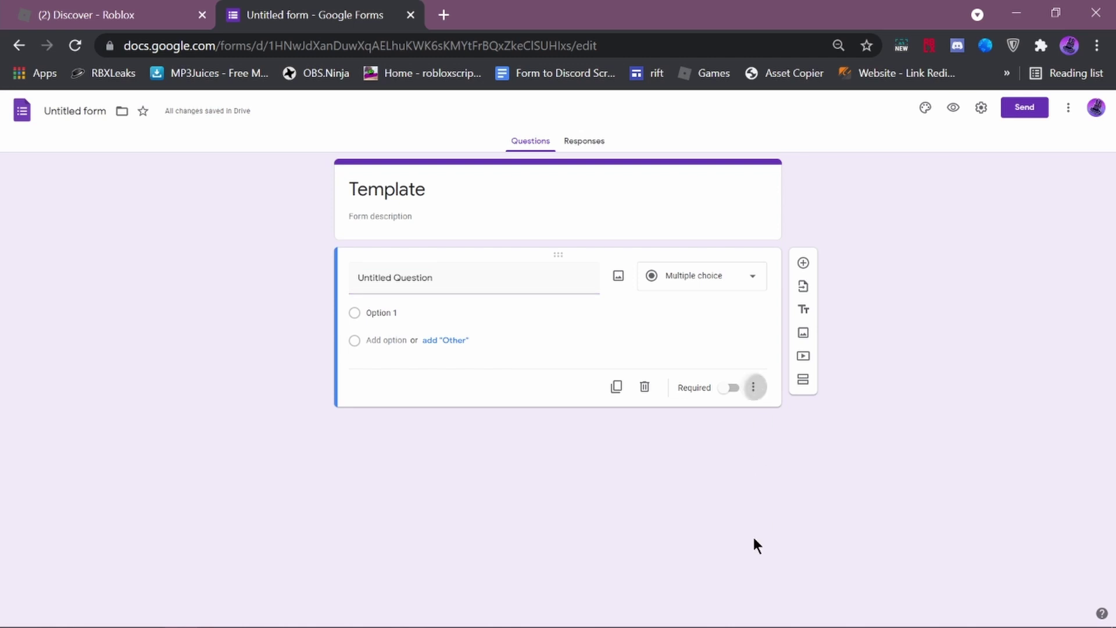
left_click(938, 305)
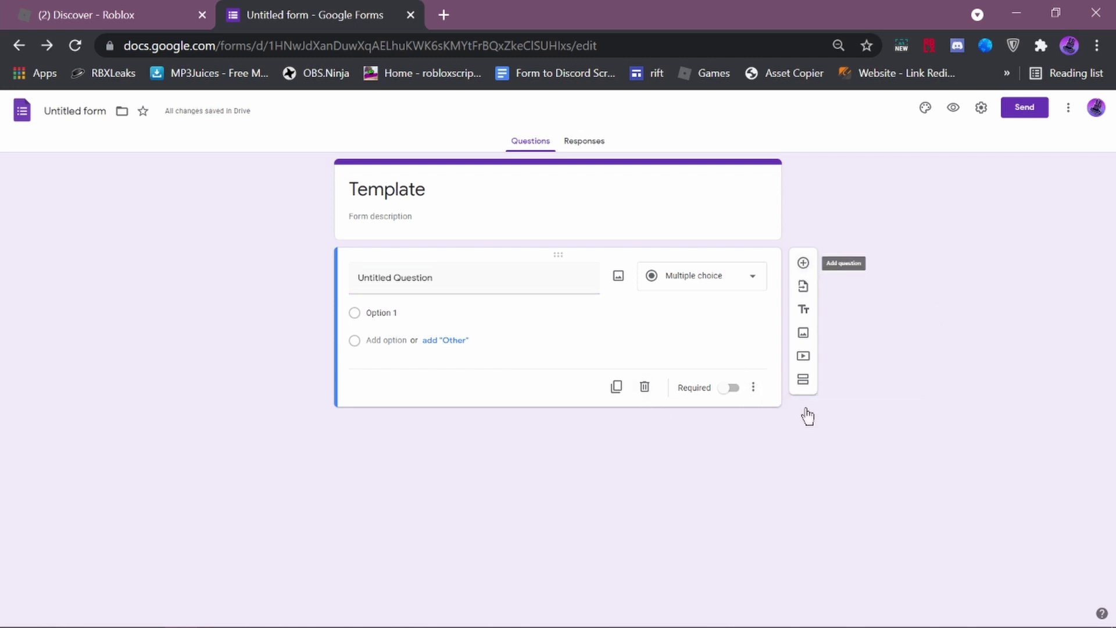
left_click(420, 275)
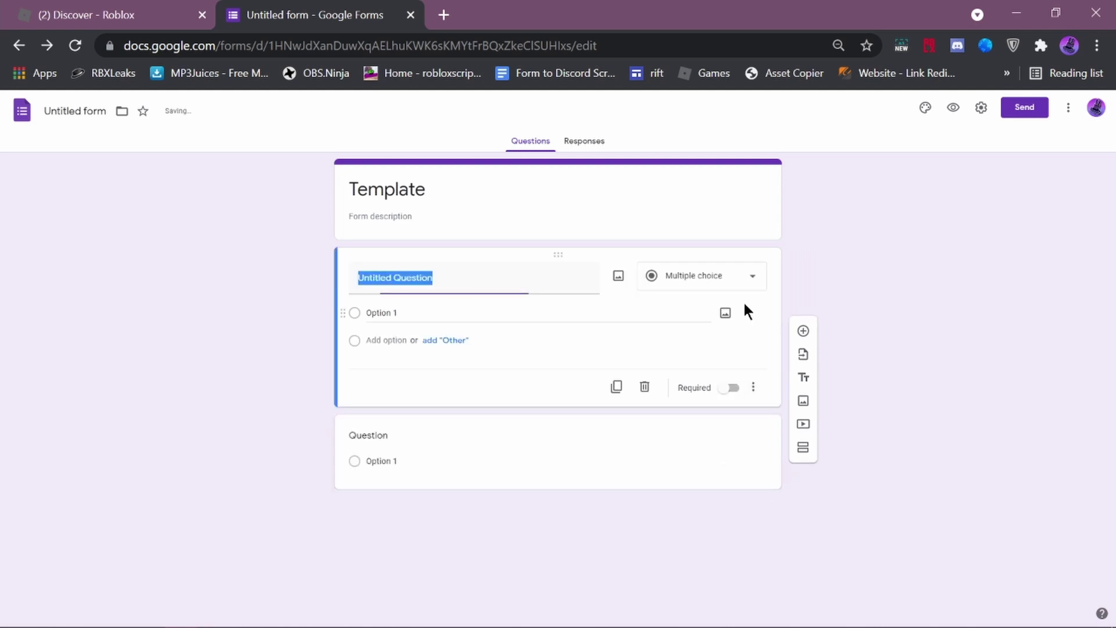
key("BackSpace")
type("H")
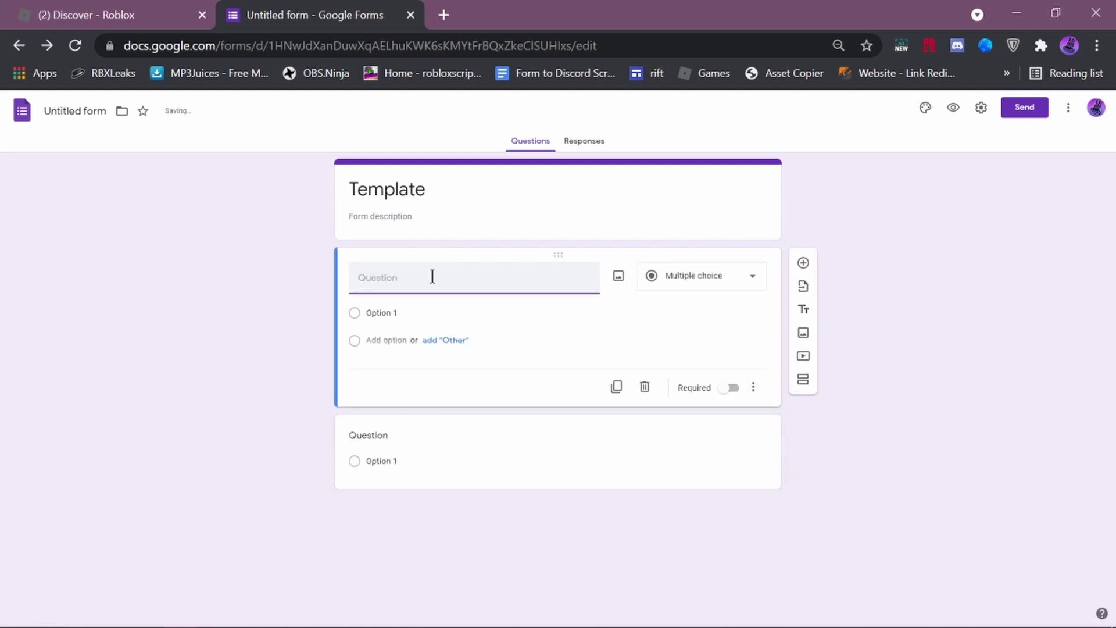
type("hy are you here")
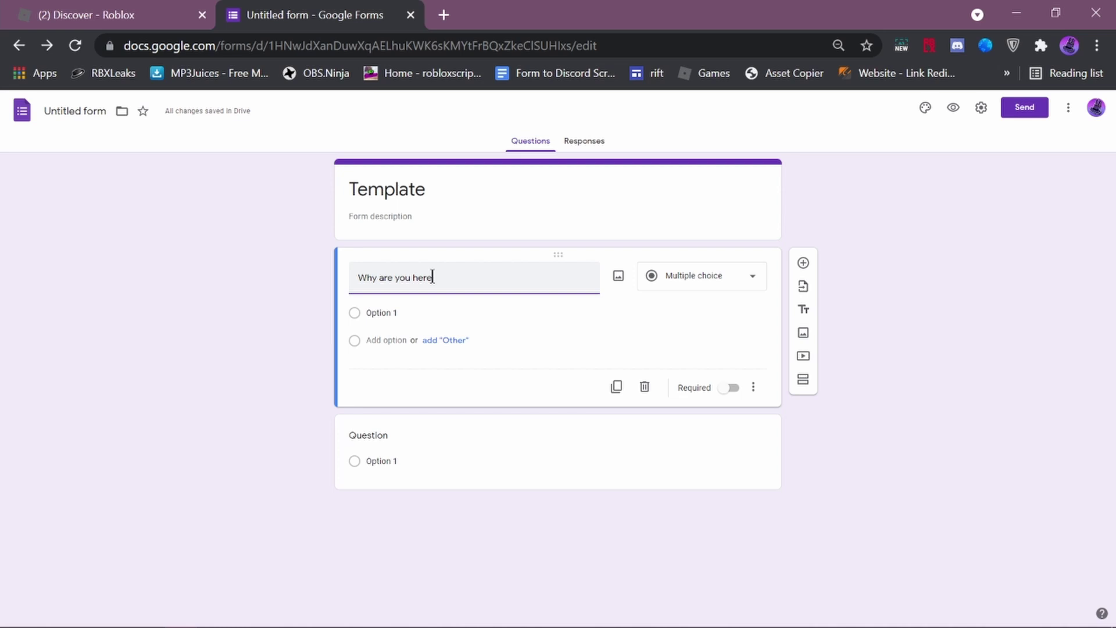
left_click(680, 292)
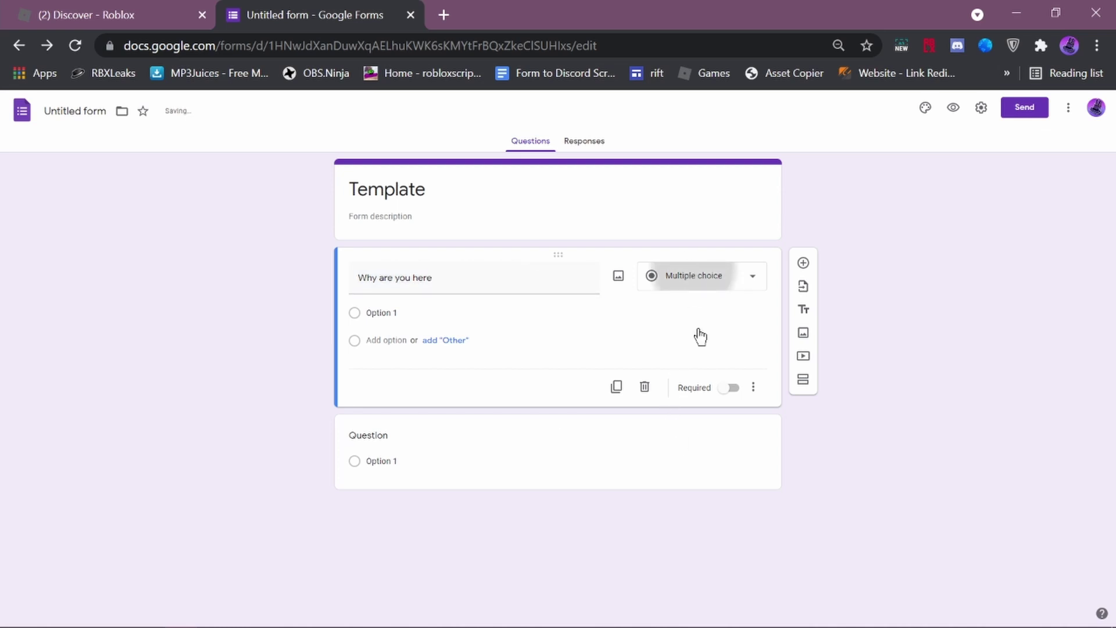
left_click(706, 289)
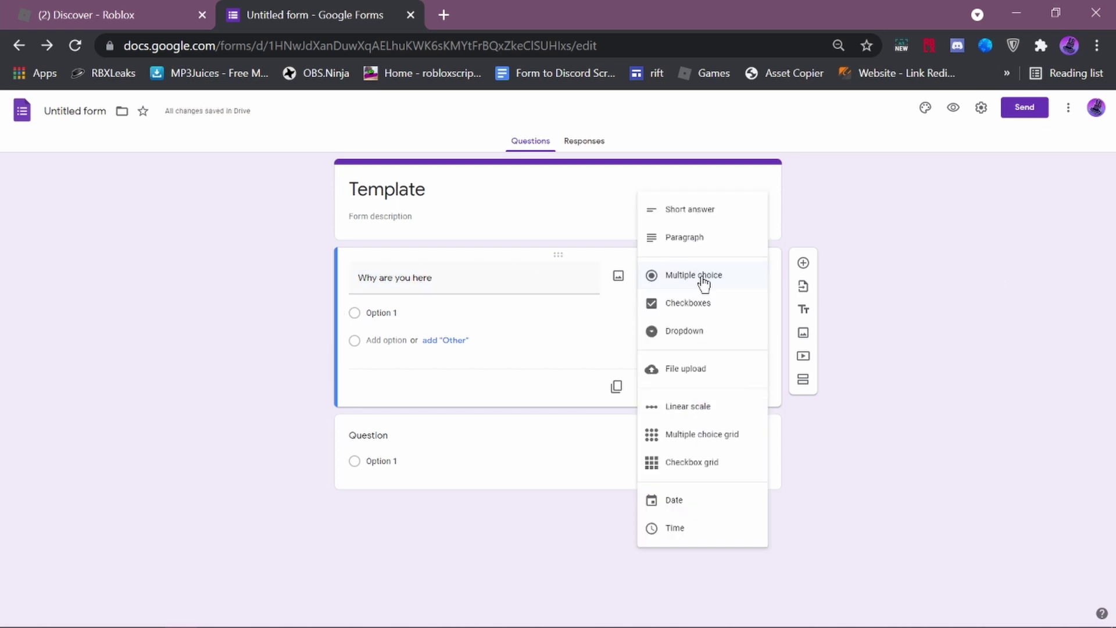
left_click(693, 240)
Add a required Paragraph question titled 'Why won't you leave'.
left_click(677, 403)
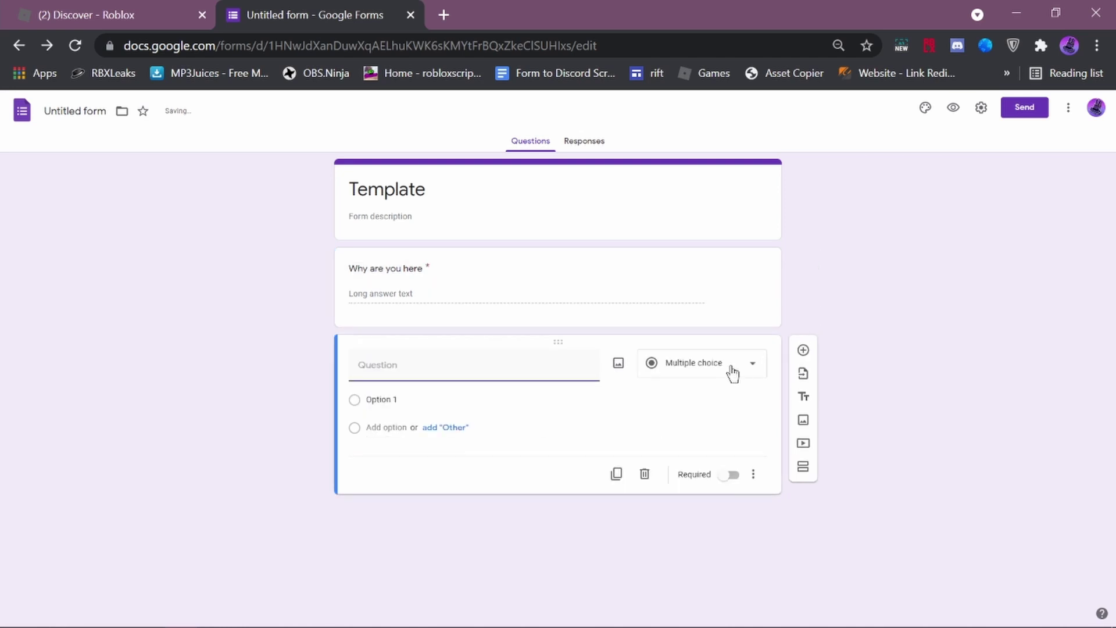
left_click(731, 366)
left_click(675, 301)
left_click(474, 368)
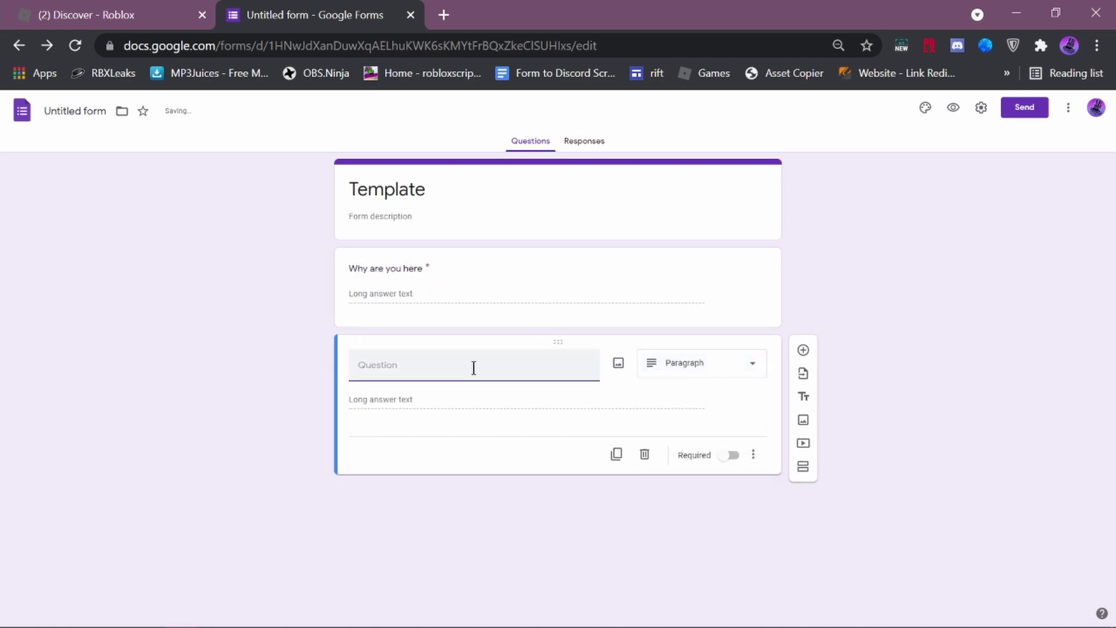
type("Why won't Iou leave")
left_click(718, 450)
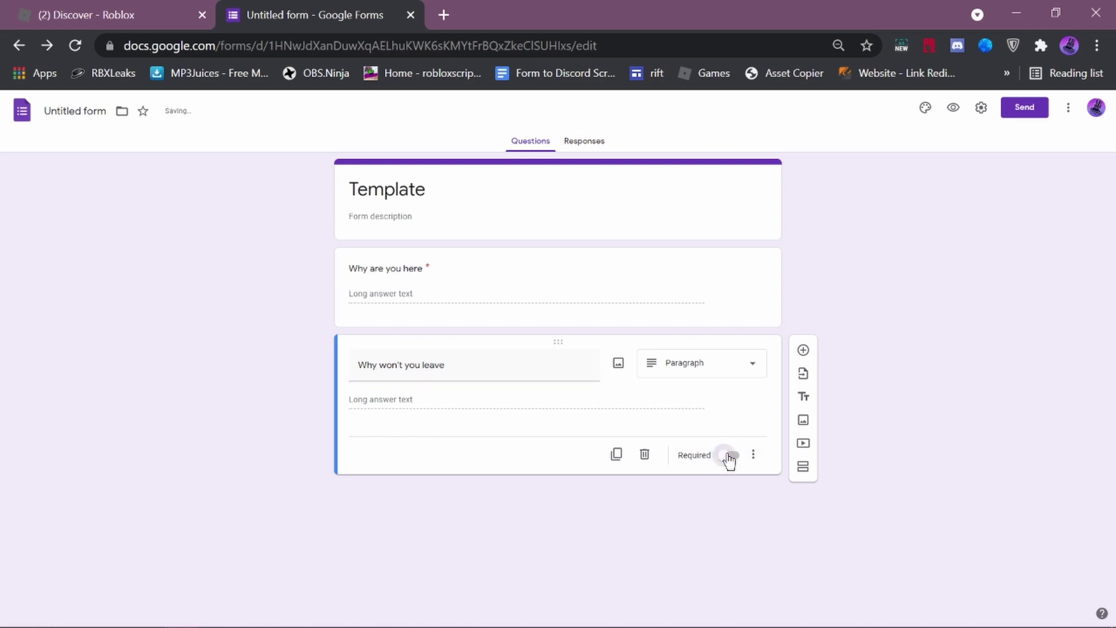
left_click(734, 455)
left_click(754, 454)
left_click(467, 515)
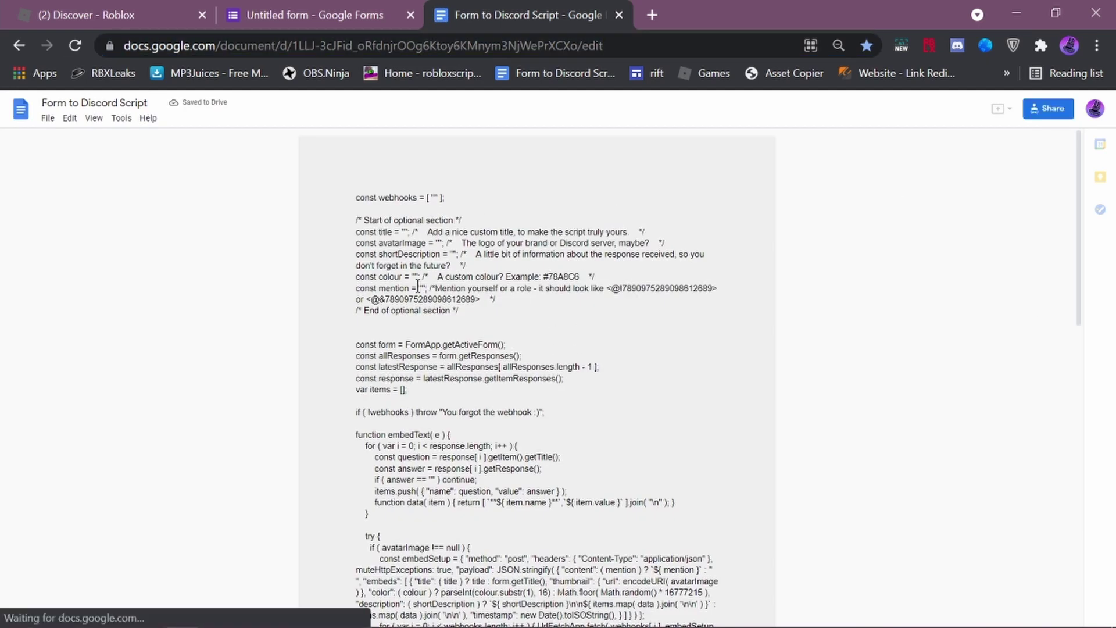
Select all text in the Form to Discord Script document, then close it.
scroll(417, 287, "down", 5)
key("ctrl+a")
key("ctrl+w")
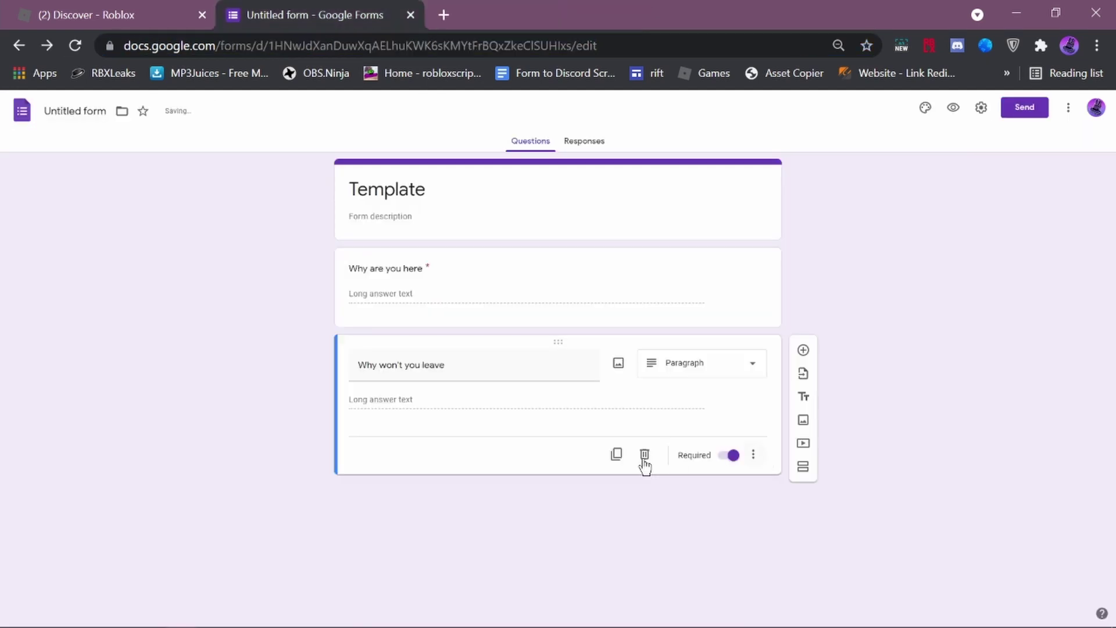
left_click(754, 458)
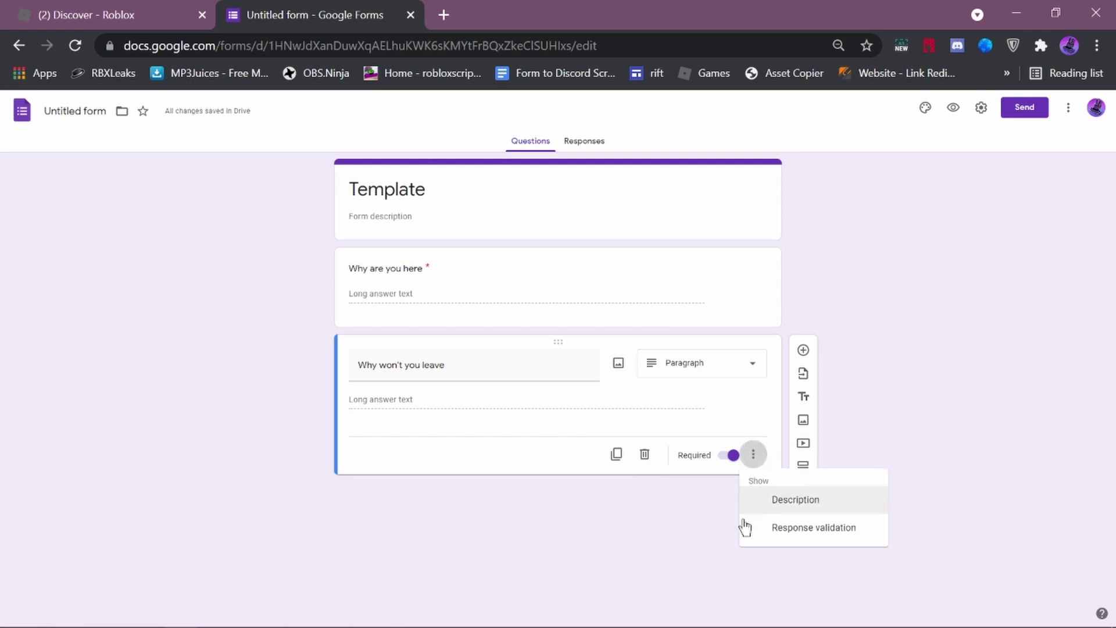
Select the whole Form to Discord Script document and return to the form editor.
left_click(463, 526)
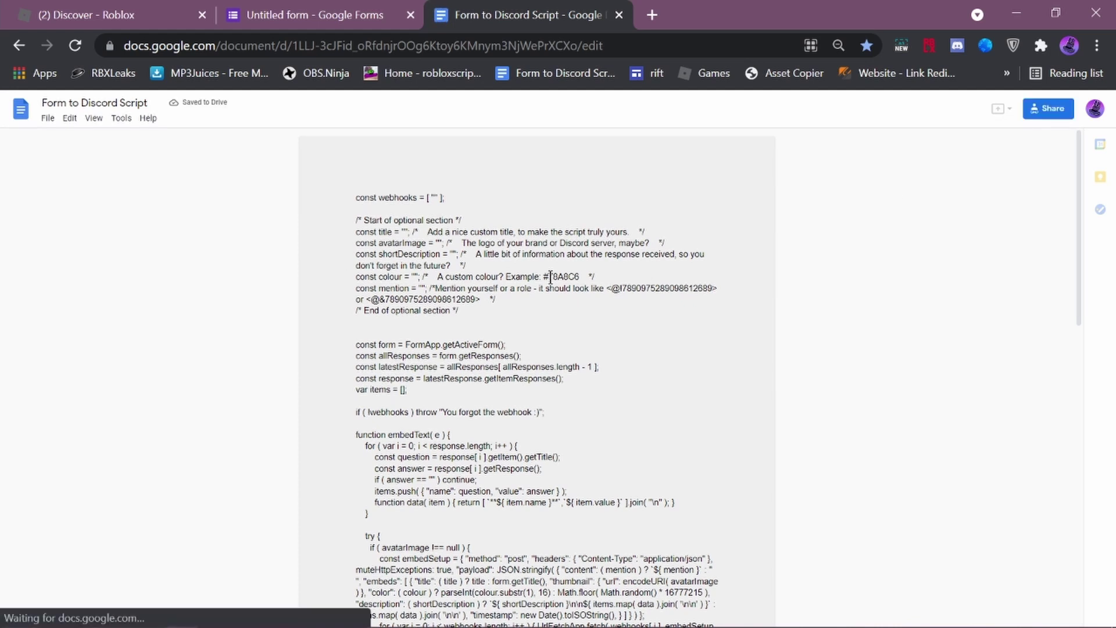
scroll(418, 287, "down", 5)
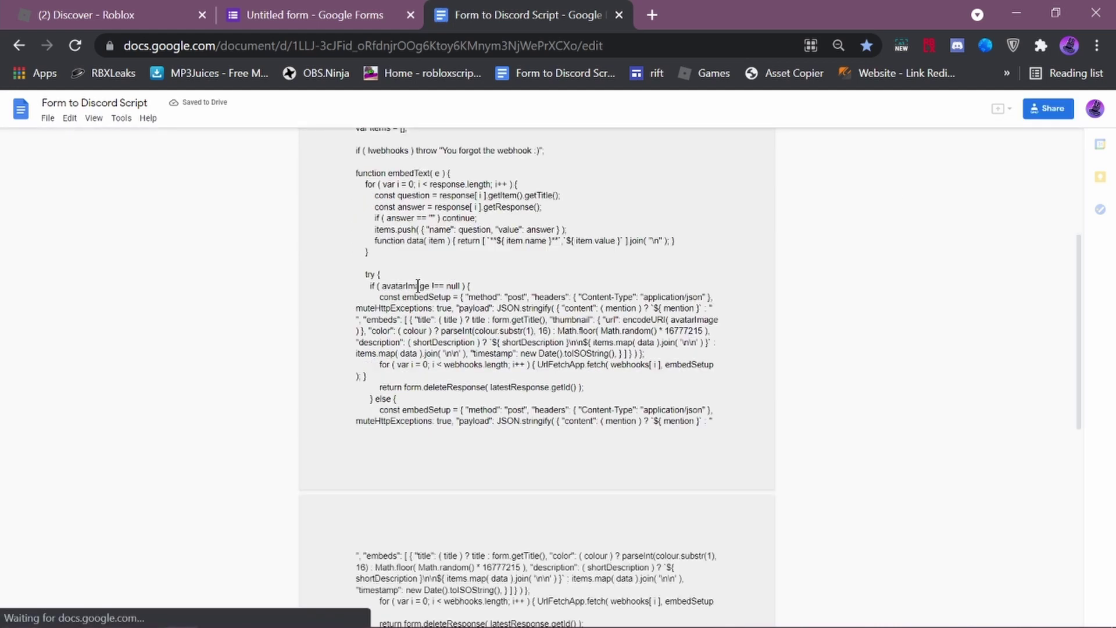
key("ctrl+a")
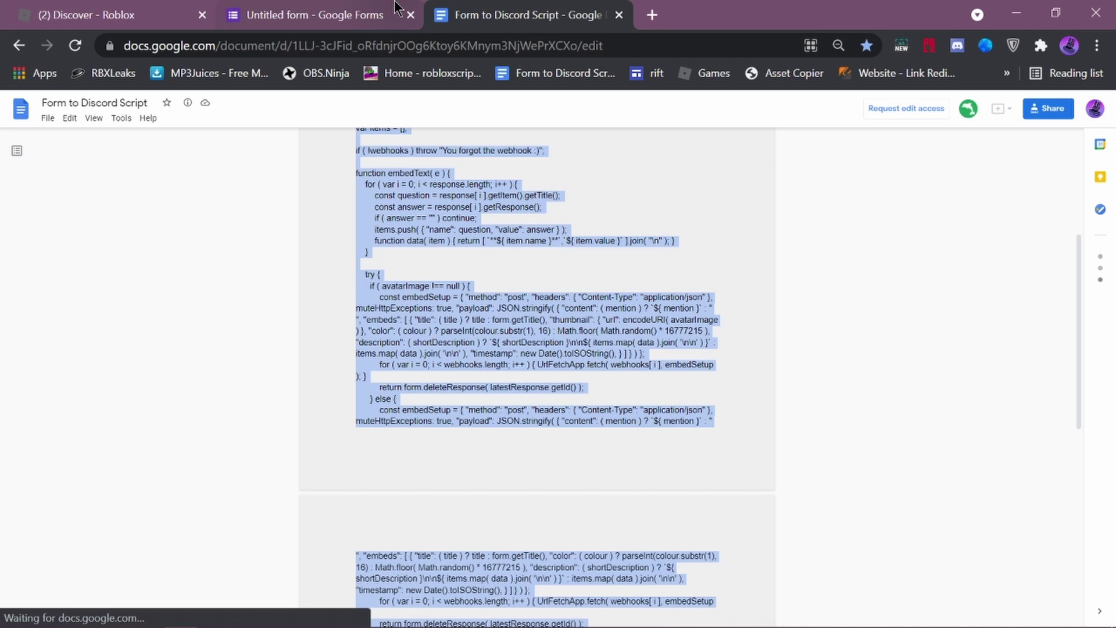
left_click(360, 15)
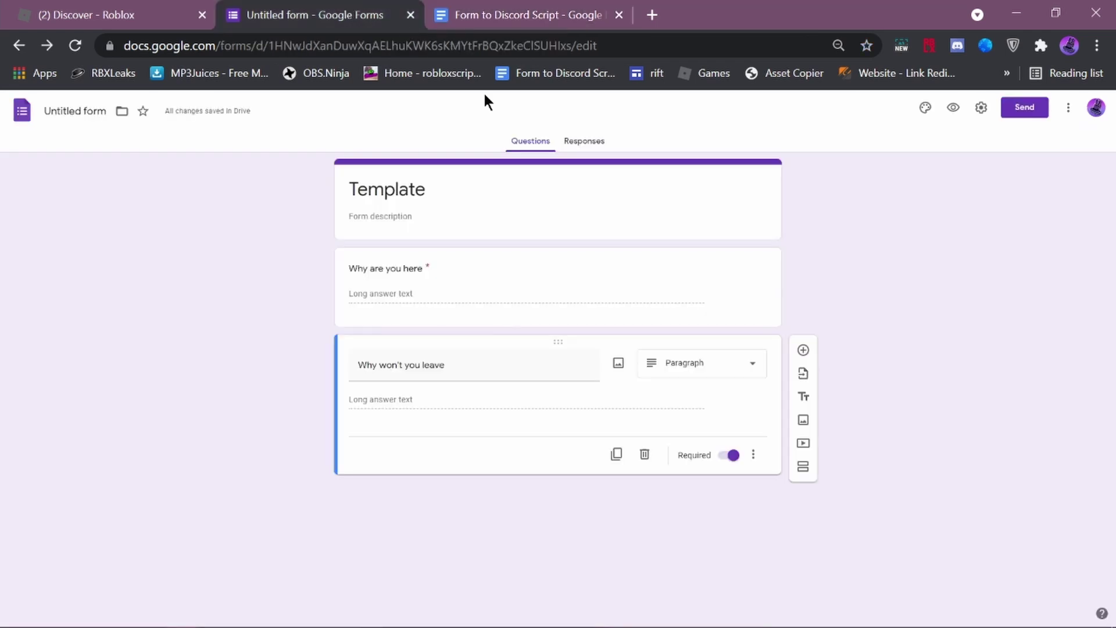
Open the form's script editor and replace myFunction with the pasted Form to Discord code.
left_click(1067, 116)
left_click(1051, 338)
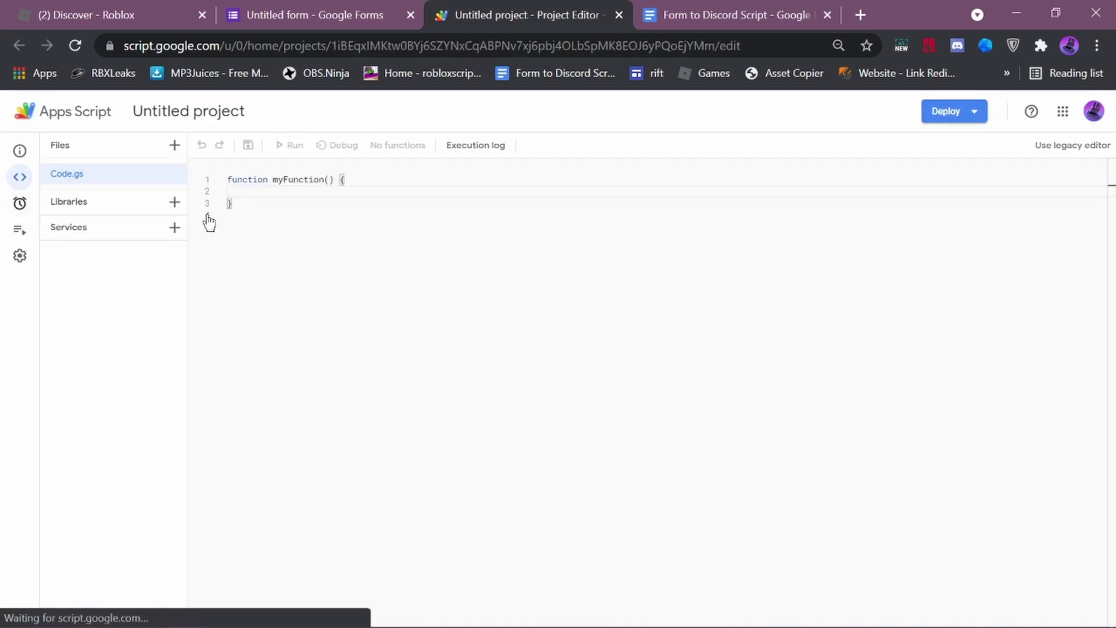
key("ctrl+a")
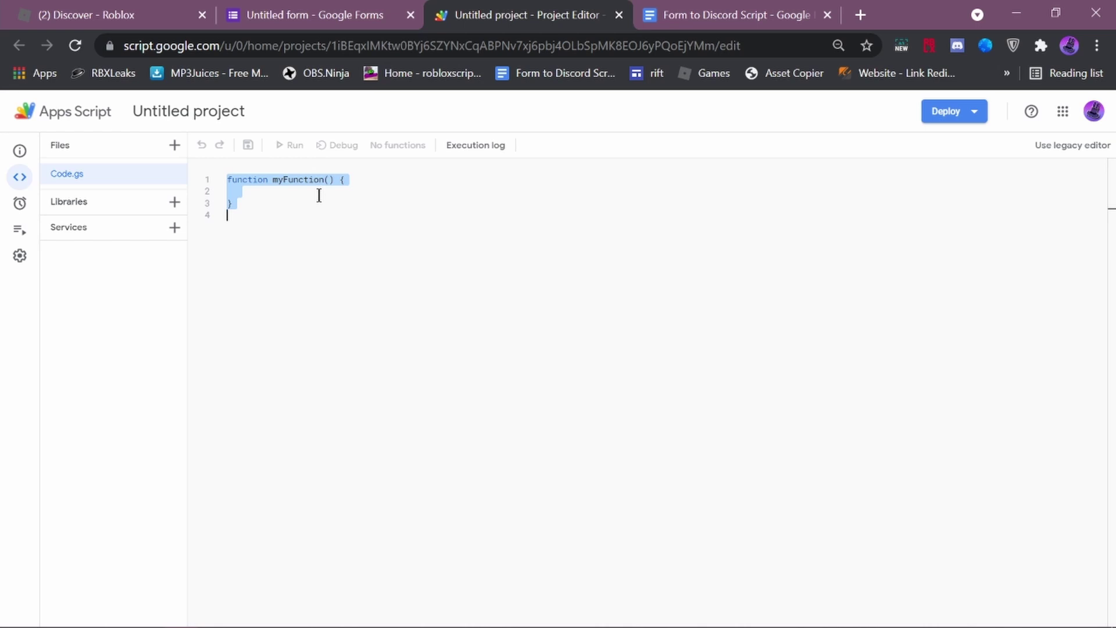
key("BackSpace")
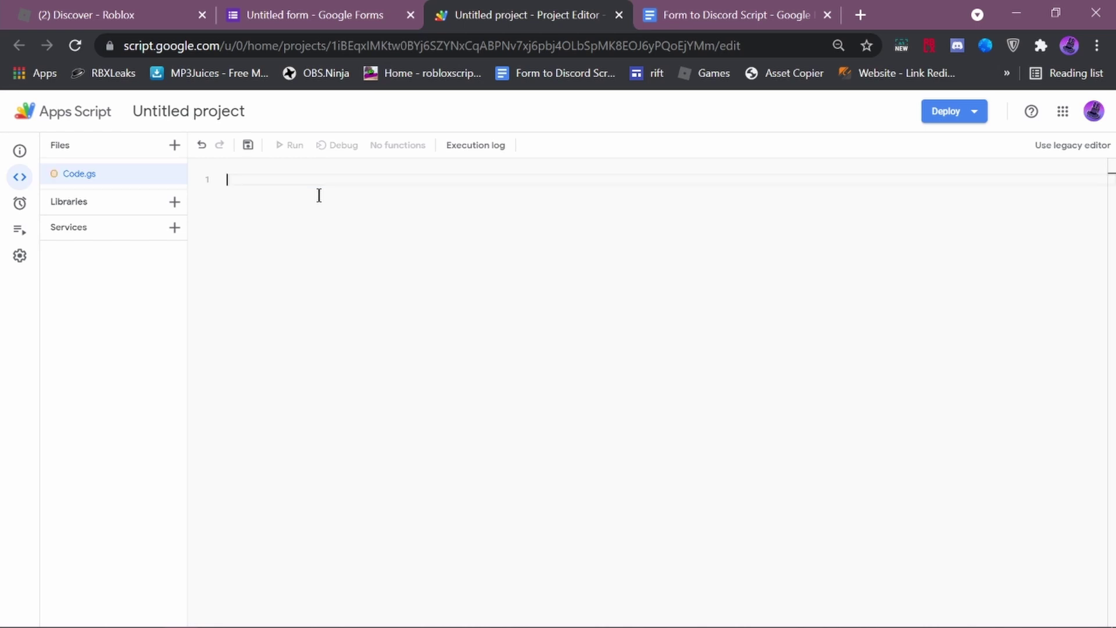
key("ctrl+v")
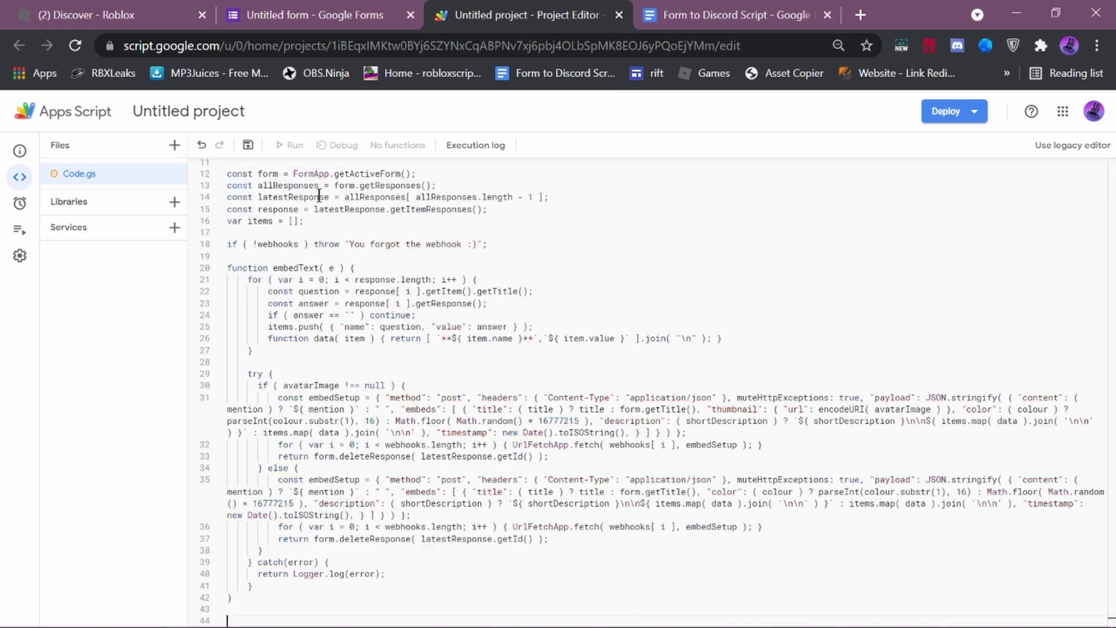
scroll(343, 200, "up", 3)
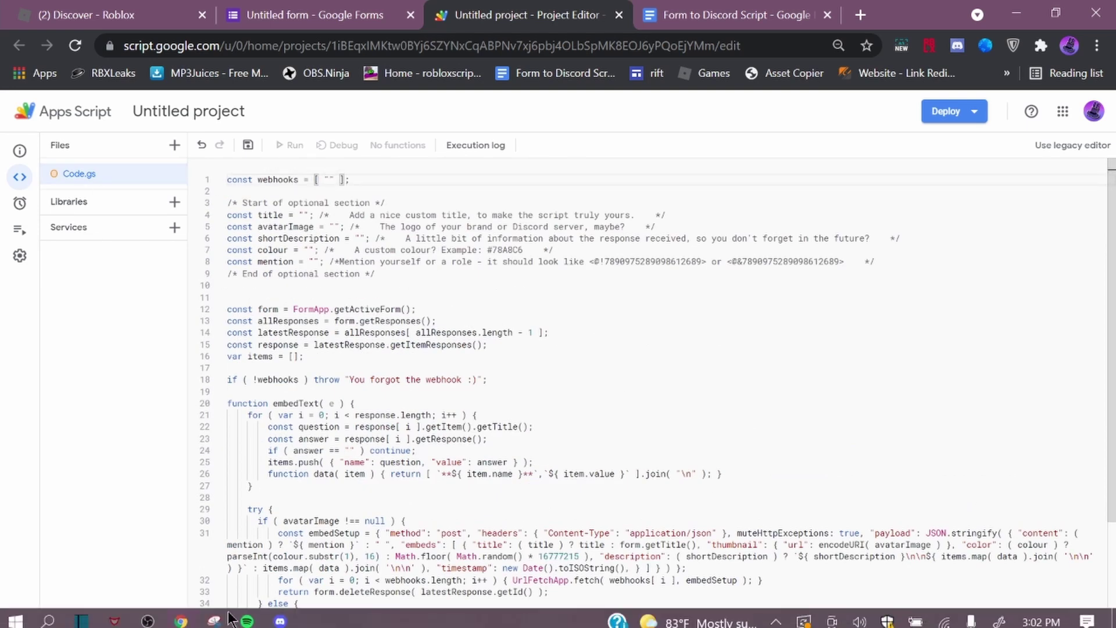
In Discord, look over the server's Integrations settings.
left_click(281, 614)
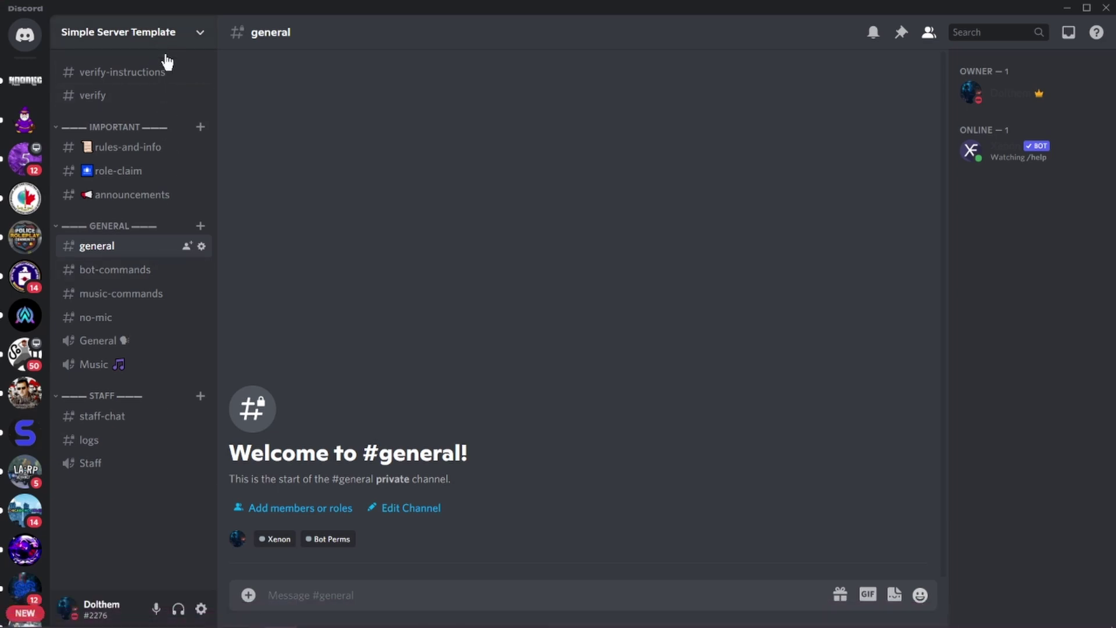
left_click(149, 33)
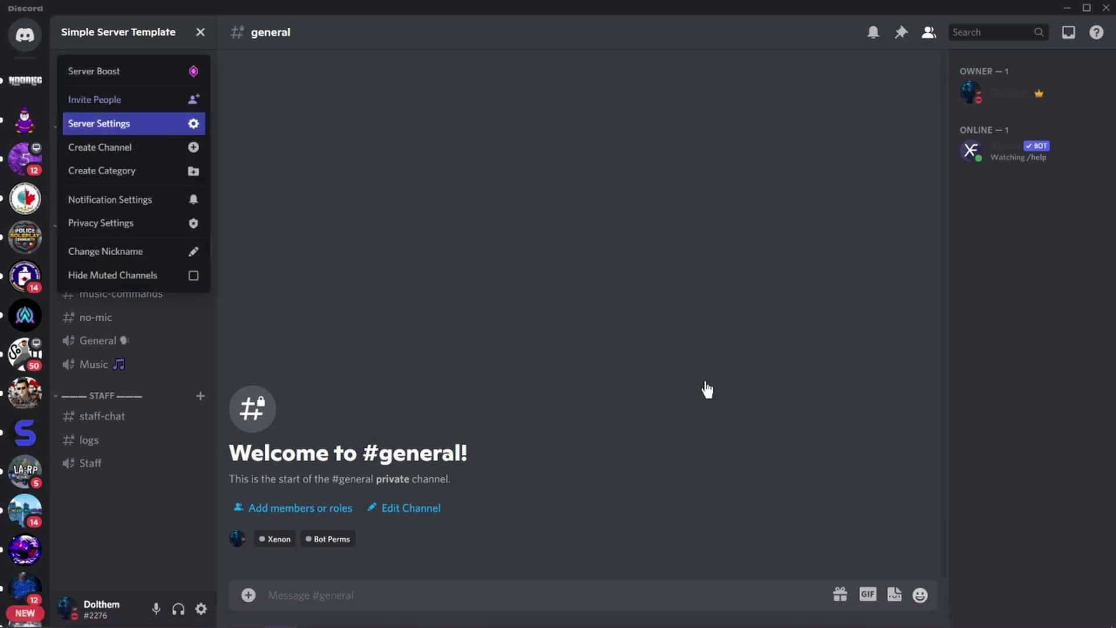
key("Return")
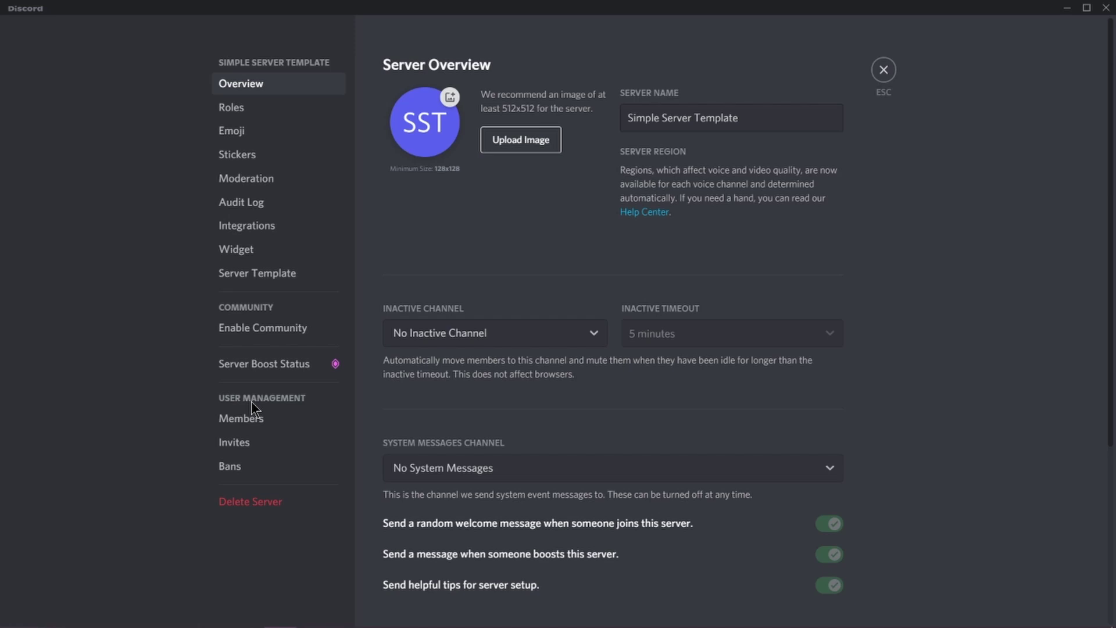
left_click(277, 229)
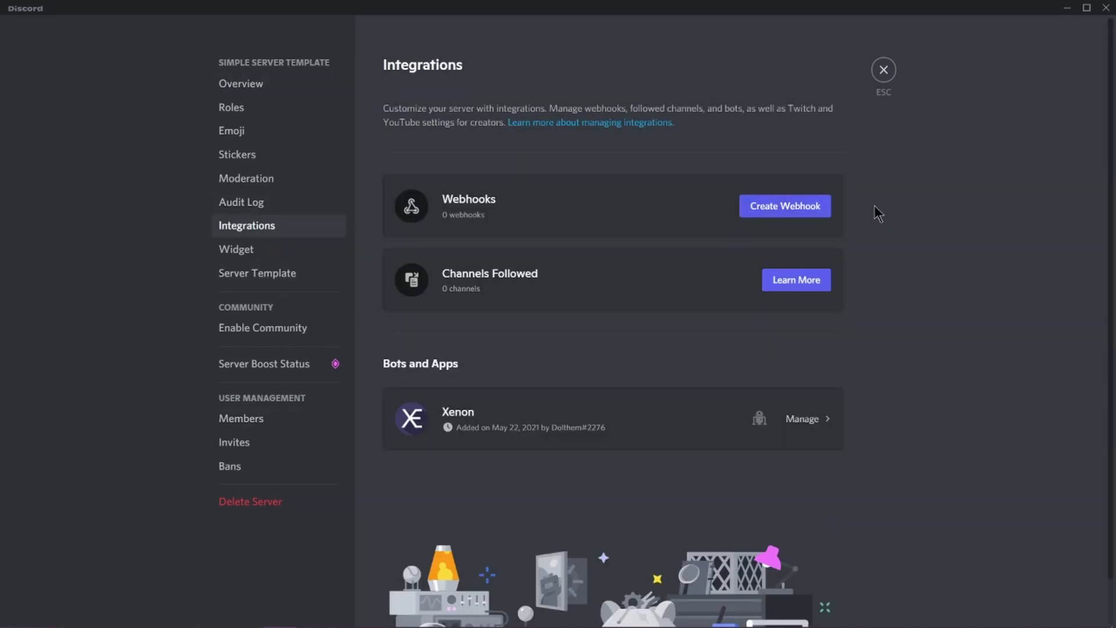
left_click(883, 72)
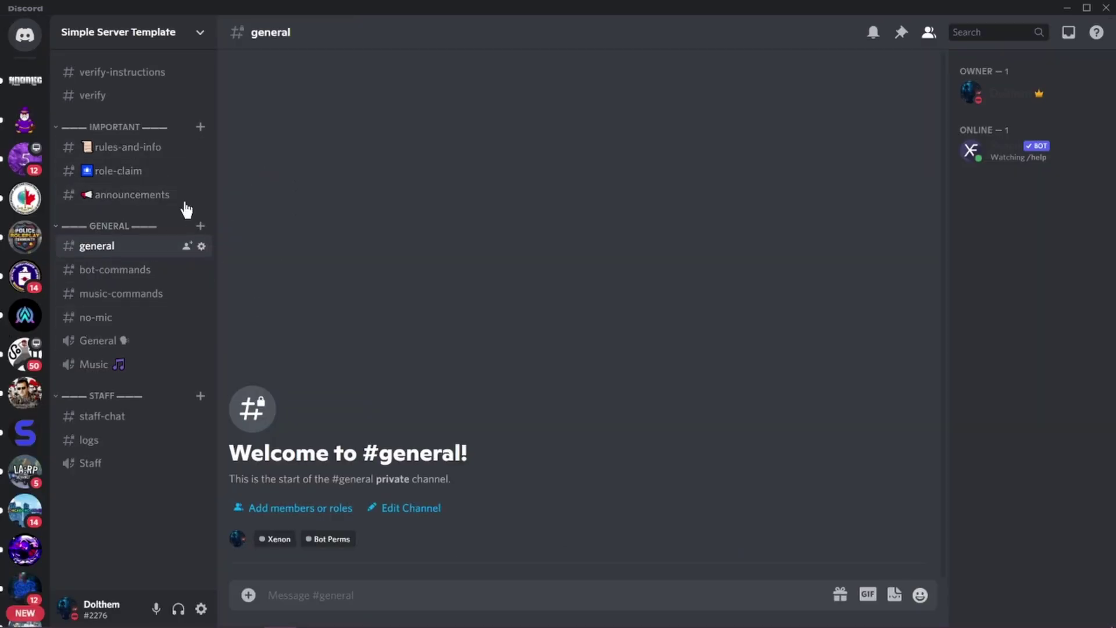
Create a new webhook for the #announcements channel.
left_click(201, 194)
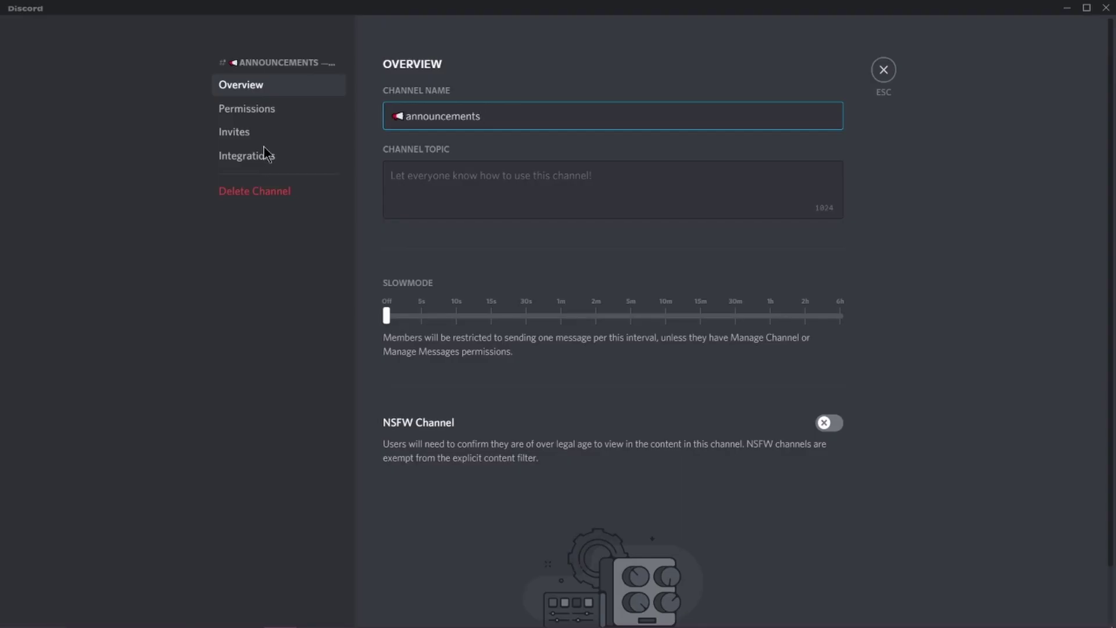
left_click(293, 160)
left_click(837, 205)
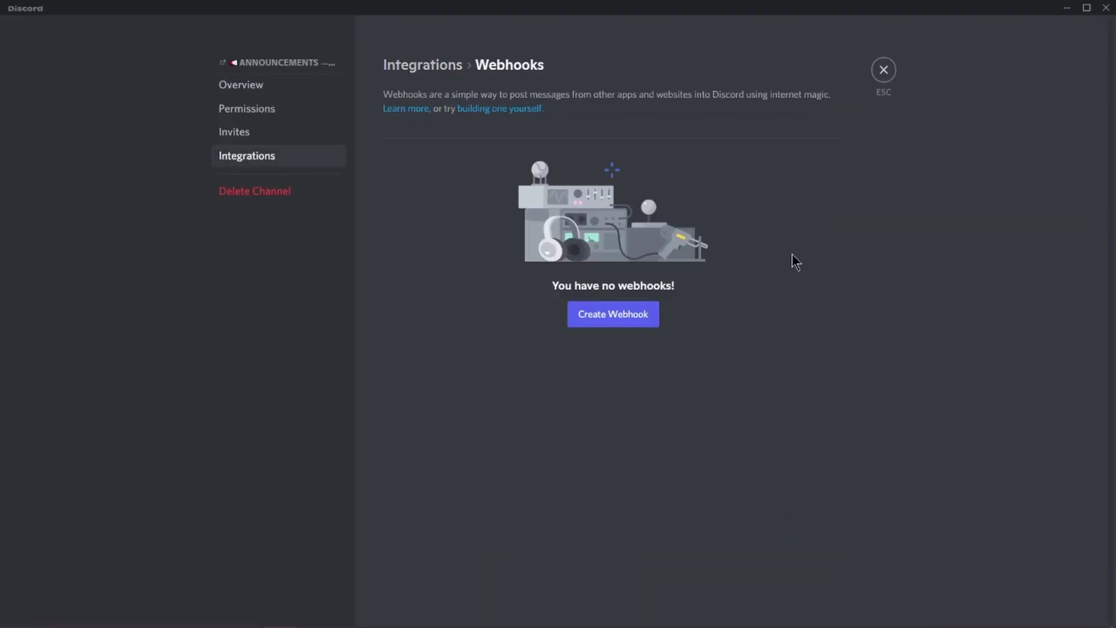
left_click(613, 314)
Rename the webhook to 'Template Application' and save the change.
left_click_drag(558, 332, 477, 305)
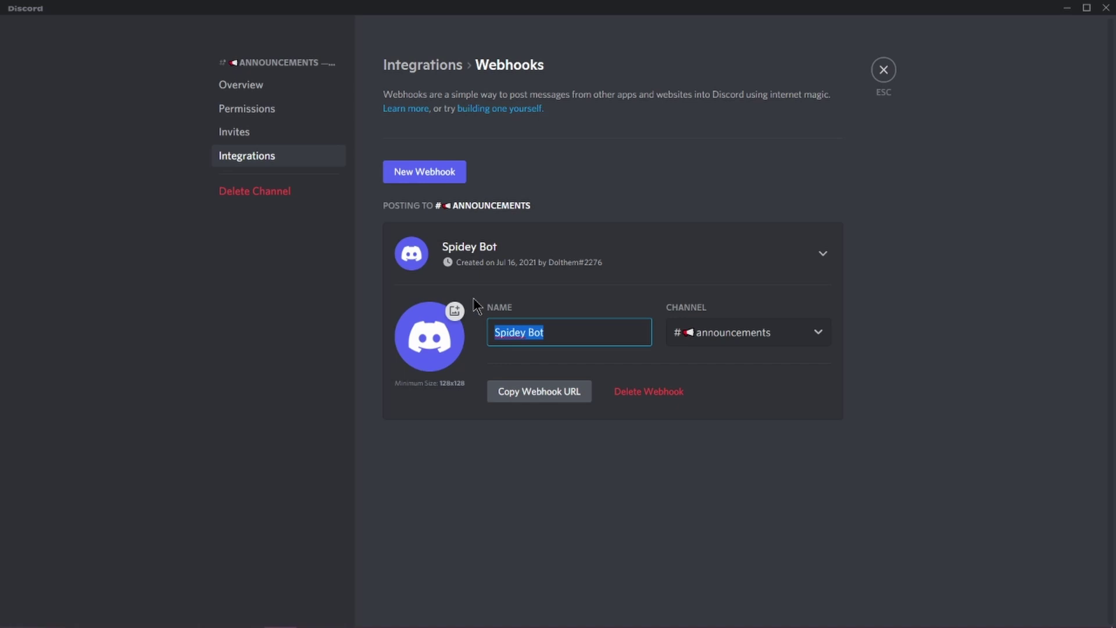
key("BackSpace")
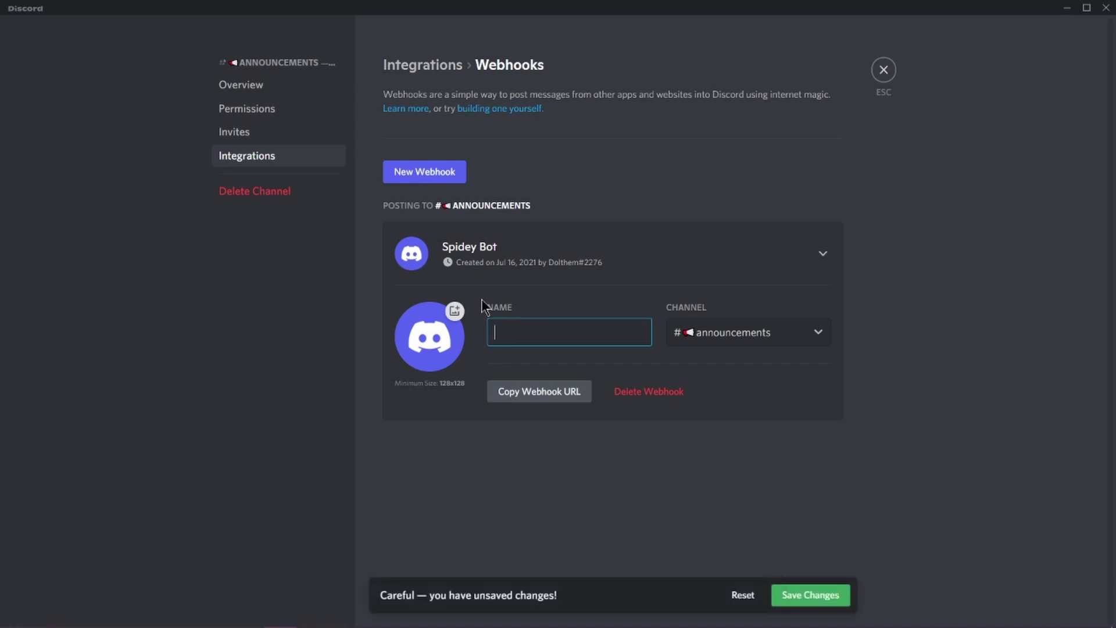
type("Template Appl")
key("BackSpace")
type("plicatio")
key("BackSpace")
key("BackSpace")
key("BackSpace")
key("BackSpace")
key("BackSpace")
key("BackSpace")
type("ication Bo")
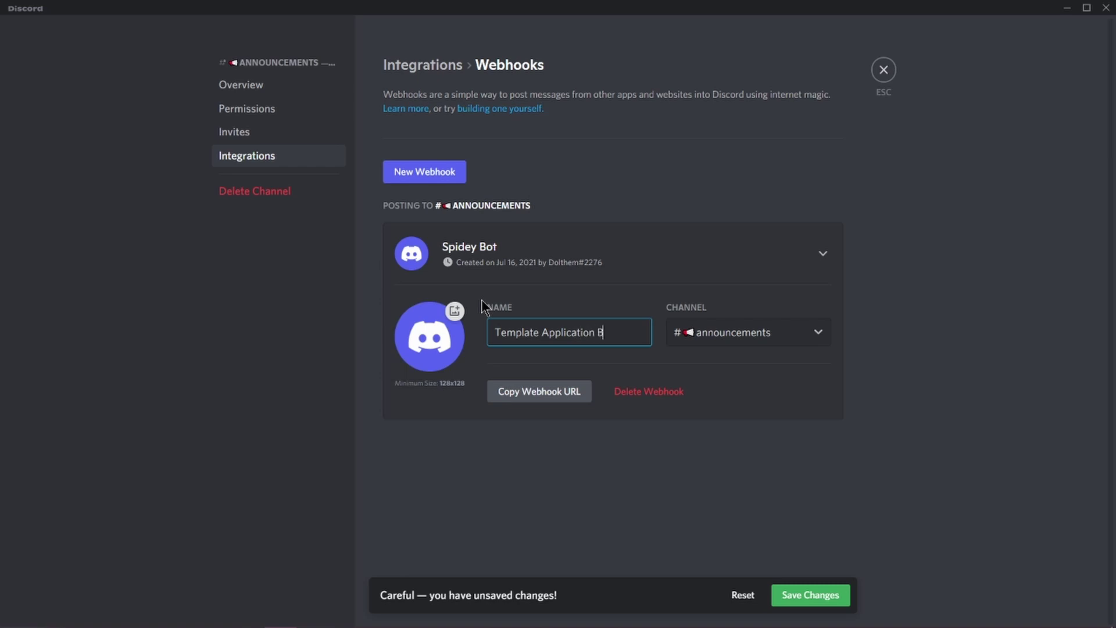
key("BackSpace")
key("BackSpace")
key("BackSpace")
left_click(814, 595)
Close the channel settings and dismiss the server invite dialog.
left_click(884, 70)
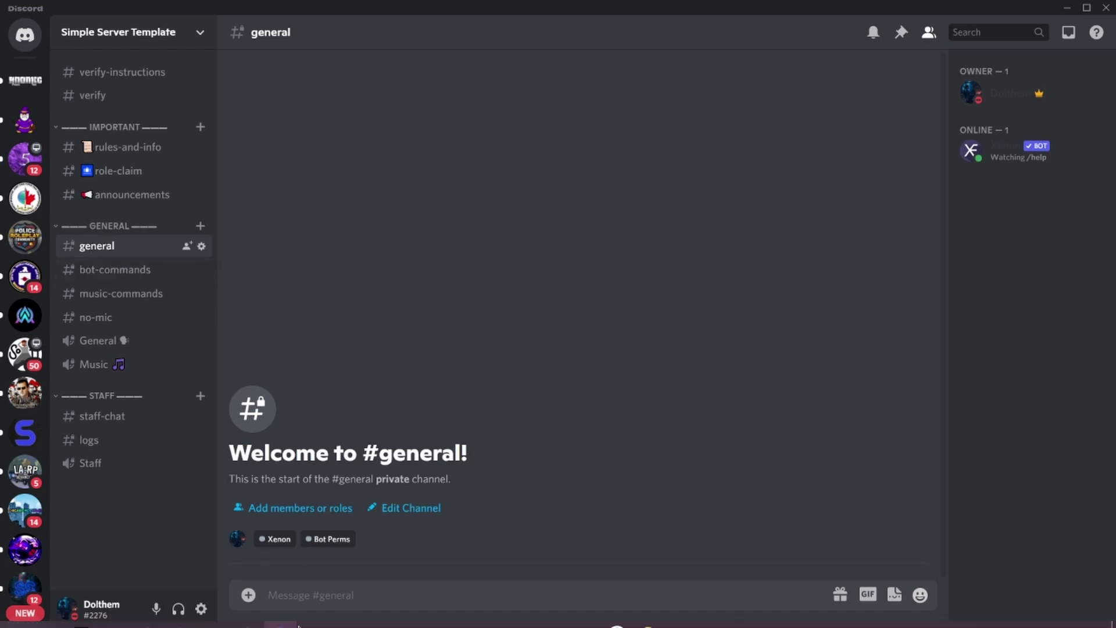
mouse_move(181, 622)
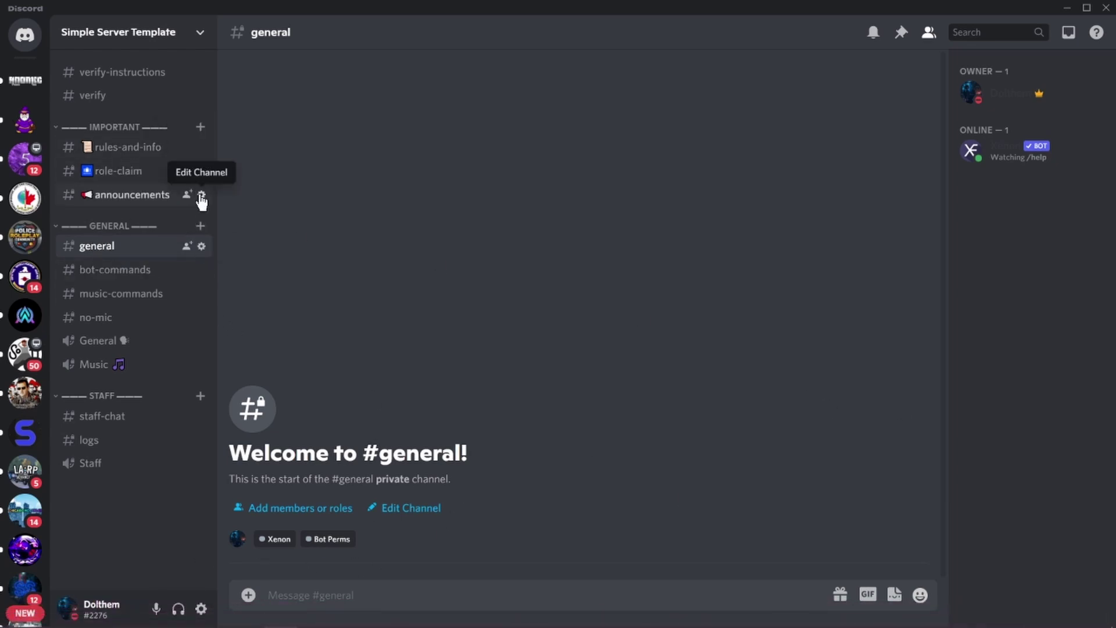
left_click(186, 194)
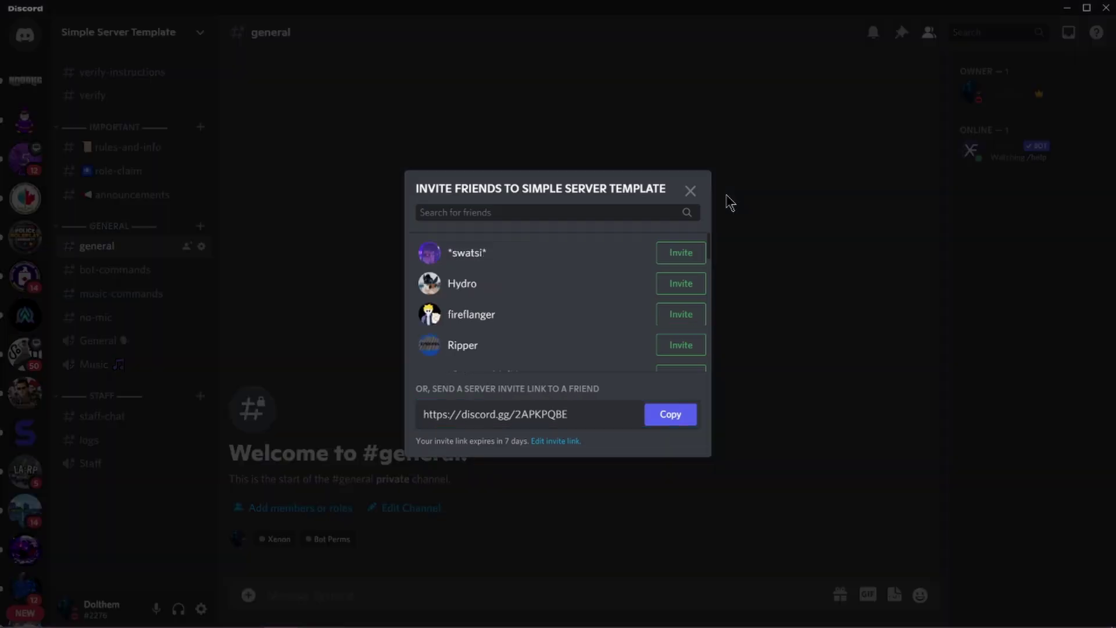
left_click(690, 192)
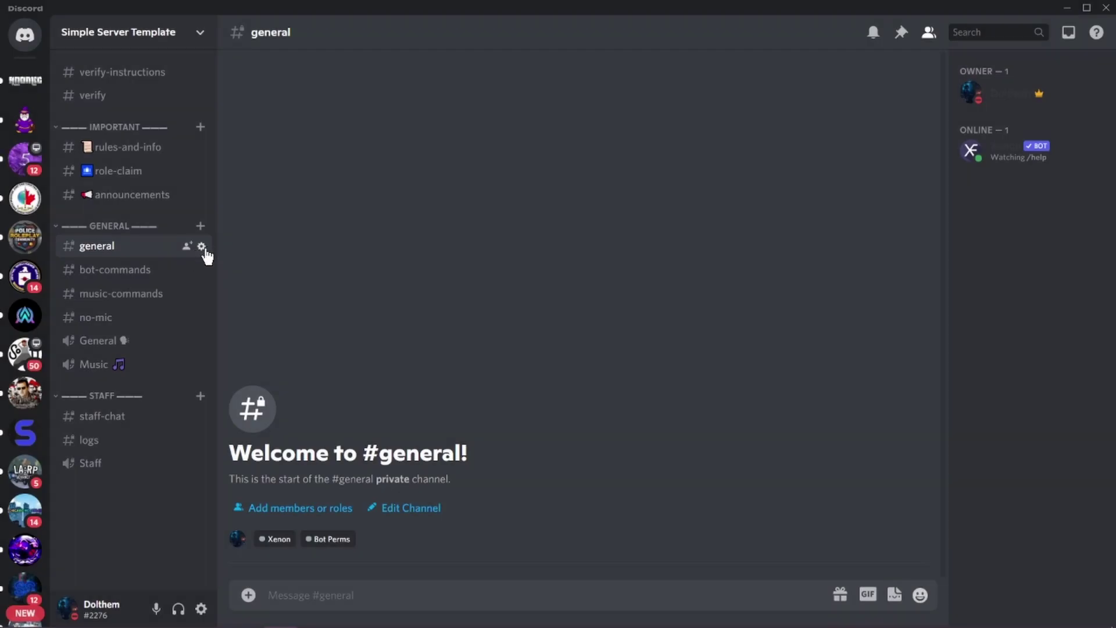
Copy the Template Application webhook URL from #announcements.
left_click(201, 195)
left_click(336, 152)
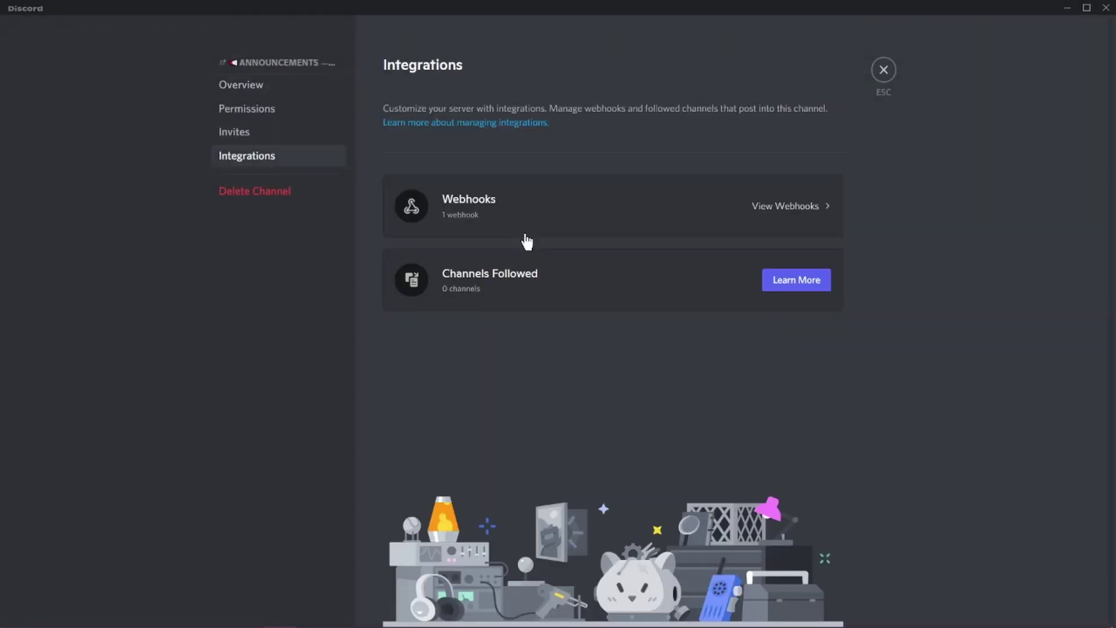
left_click(672, 220)
left_click(510, 259)
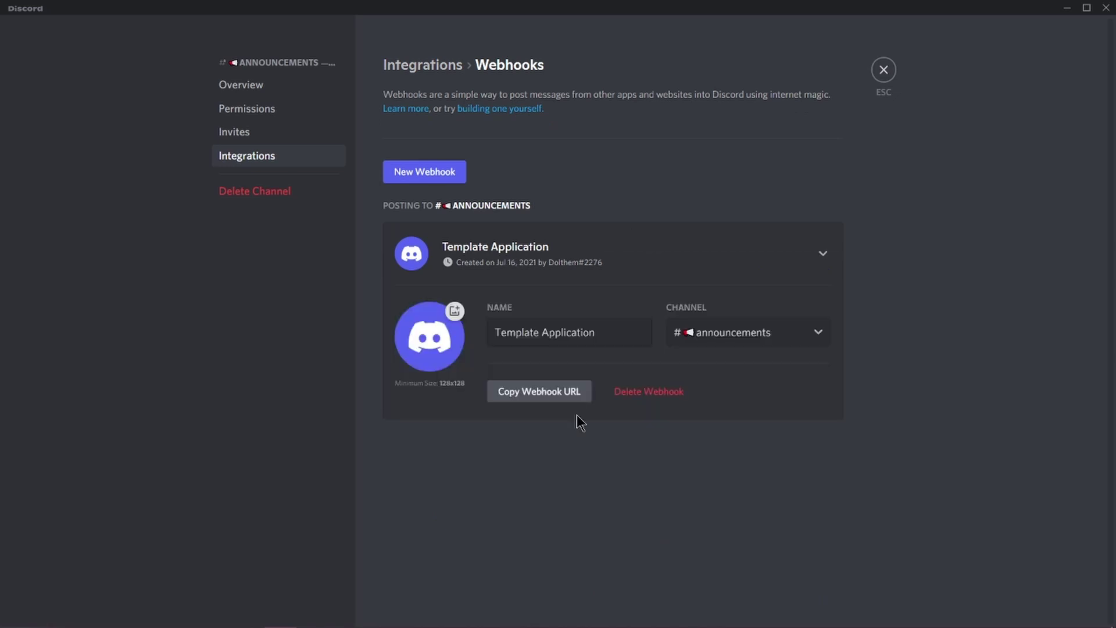
left_click(539, 395)
left_click(883, 70)
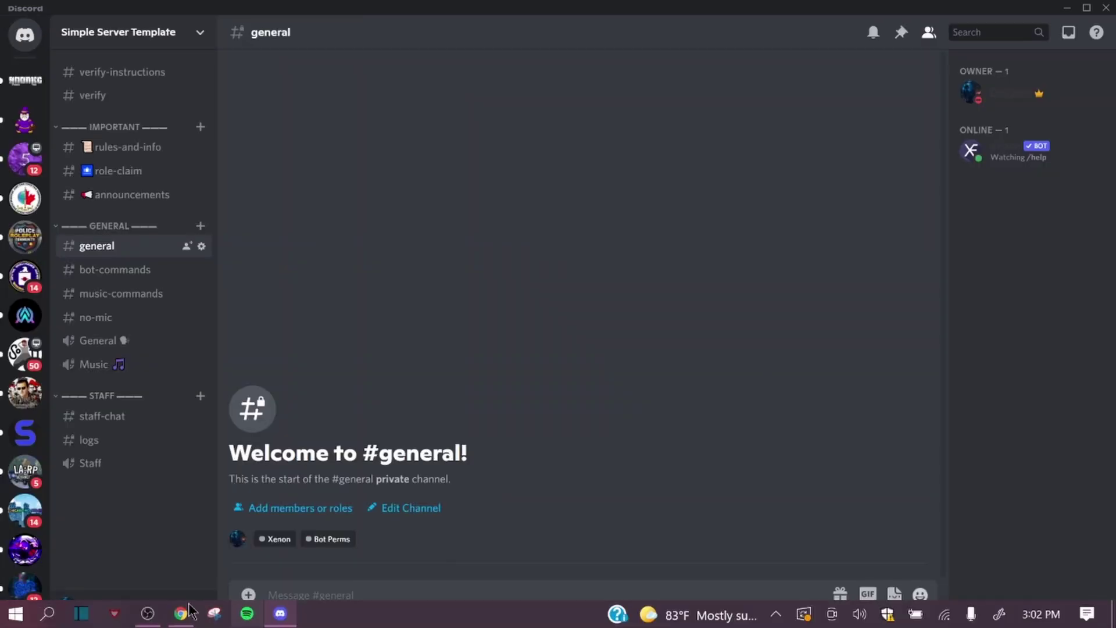
left_click(182, 614)
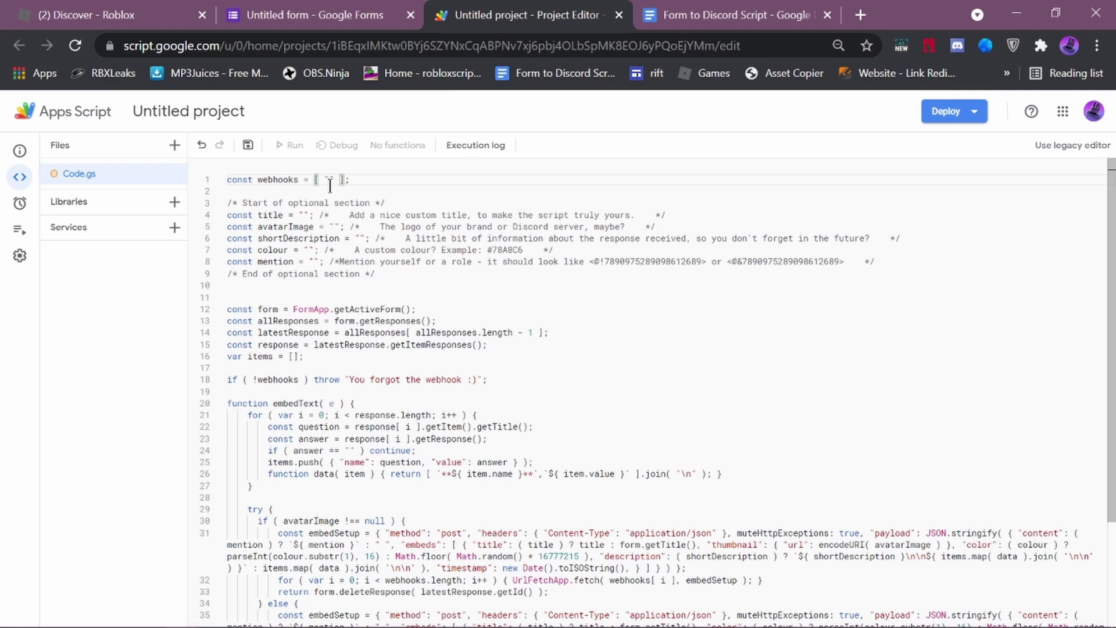
Paste the webhook URL into line 1's webhooks list and set the title to 'Template'.
key("ctrl+v")
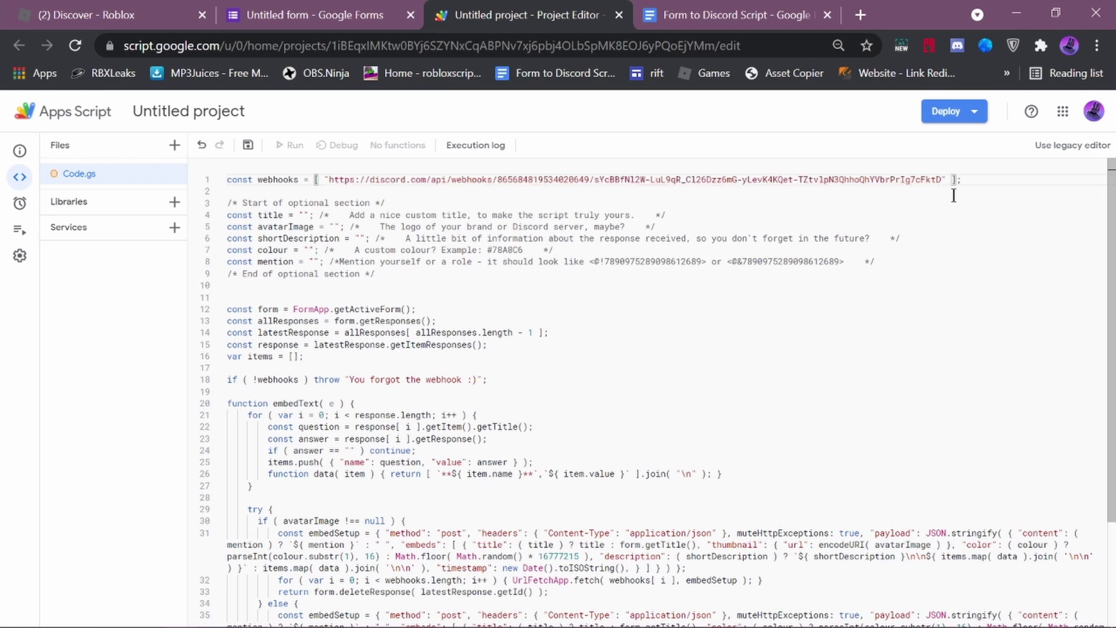
left_click(307, 215)
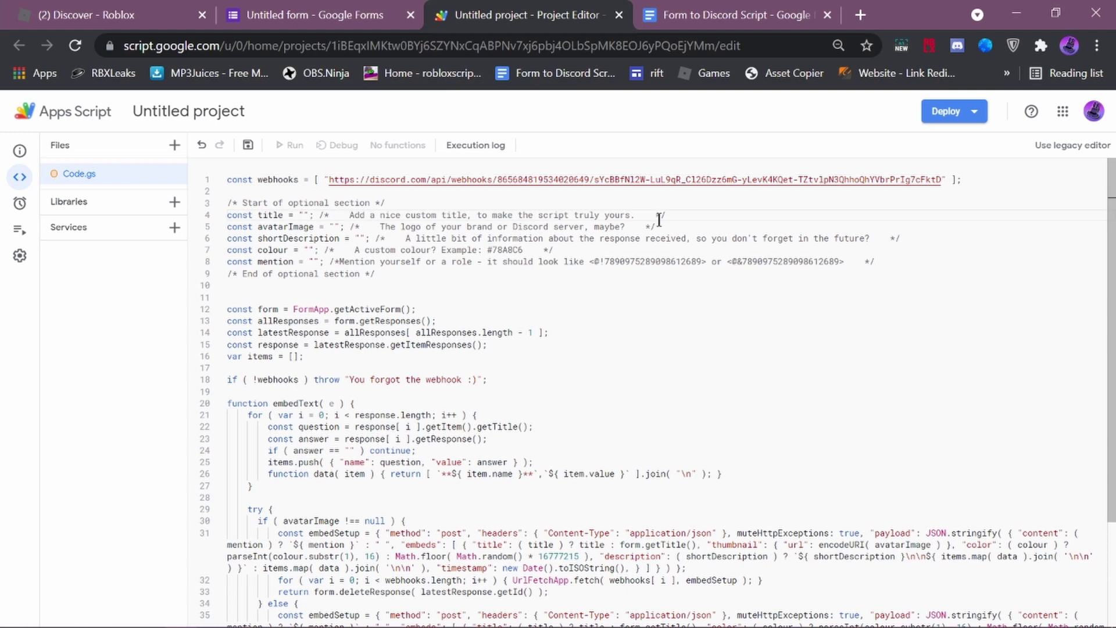
type("Templatre")
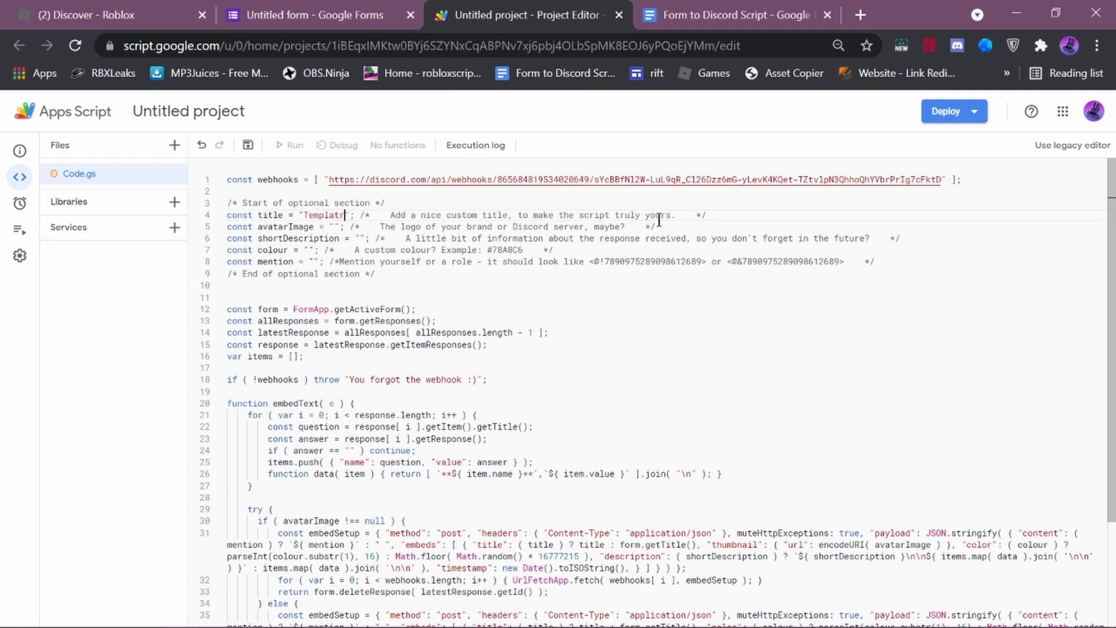
key("BackSpace")
key("BackSpace")
type("e")
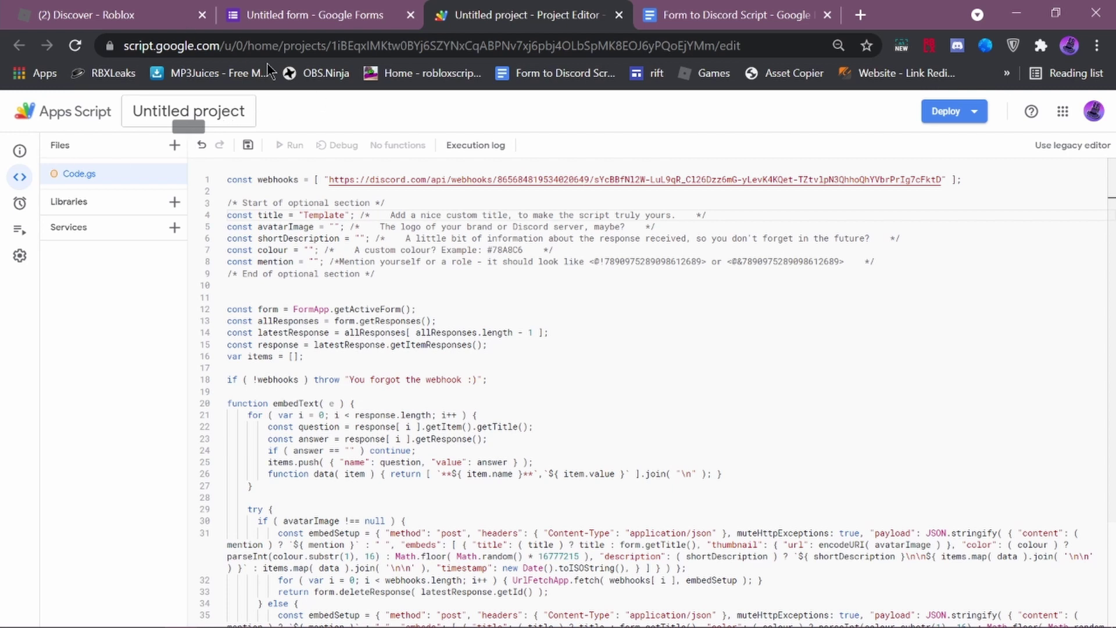
left_click(203, 117)
Rename the Apps Script project to 'Template Project 11'.
left_click(584, 352)
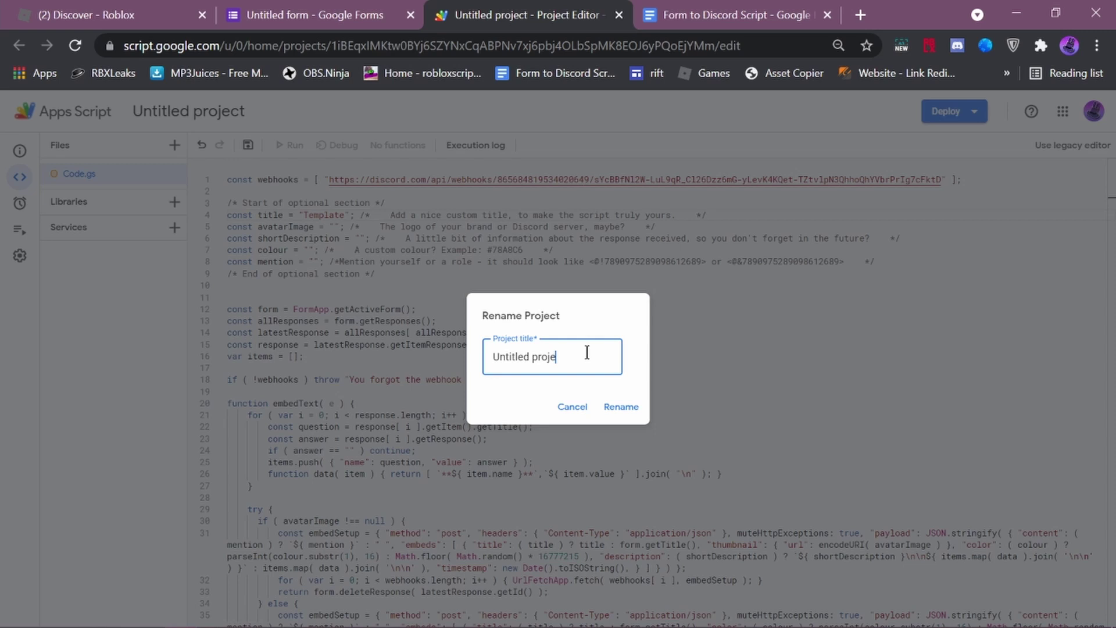
key("BackSpace")
key("BackSpace")
key("BackSpace")
key("BackSpace")
key("BackSpace")
key("BackSpace")
key("BackSpace")
key("BackSpace")
key("BackSpace")
key("BackSpace")
key("BackSpace")
key("BackSpace")
type("Template Project 11")
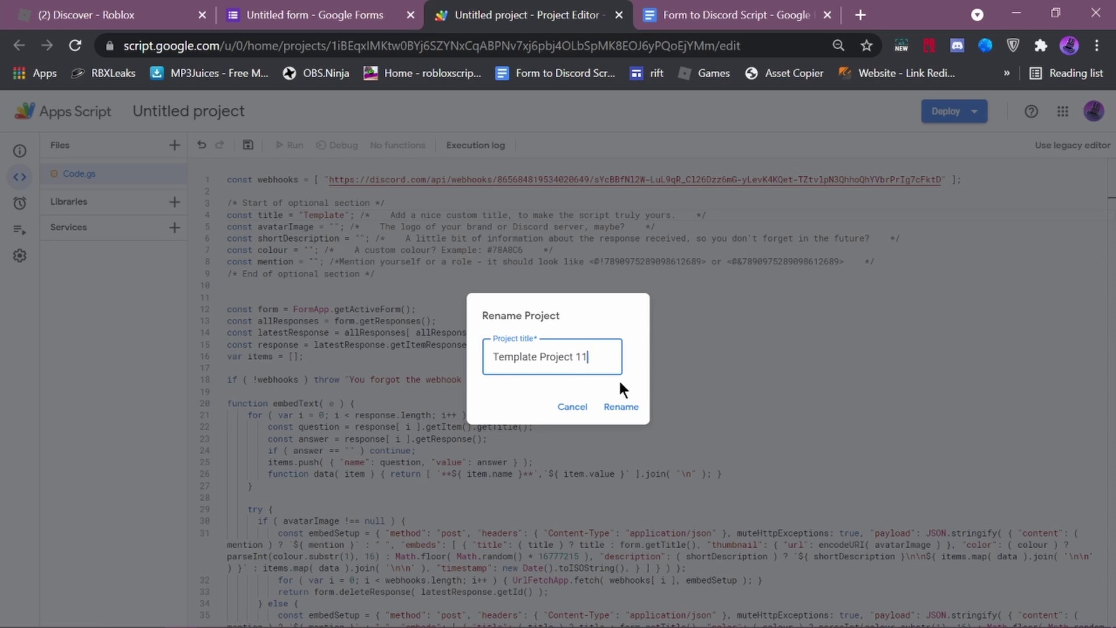
left_click(621, 407)
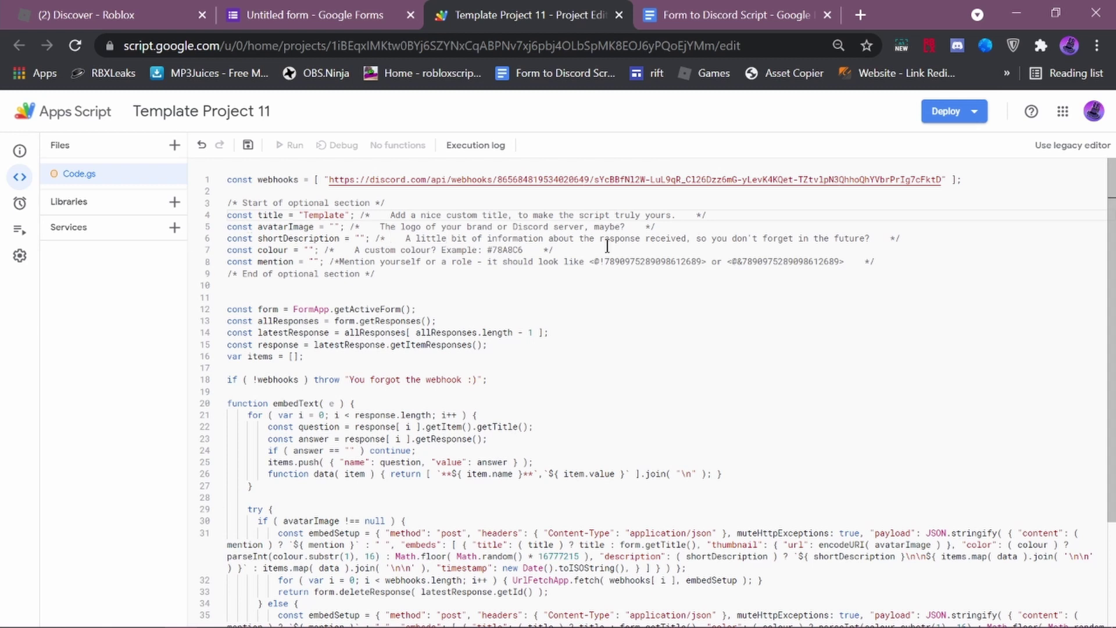
left_click_drag(660, 227, 497, 239)
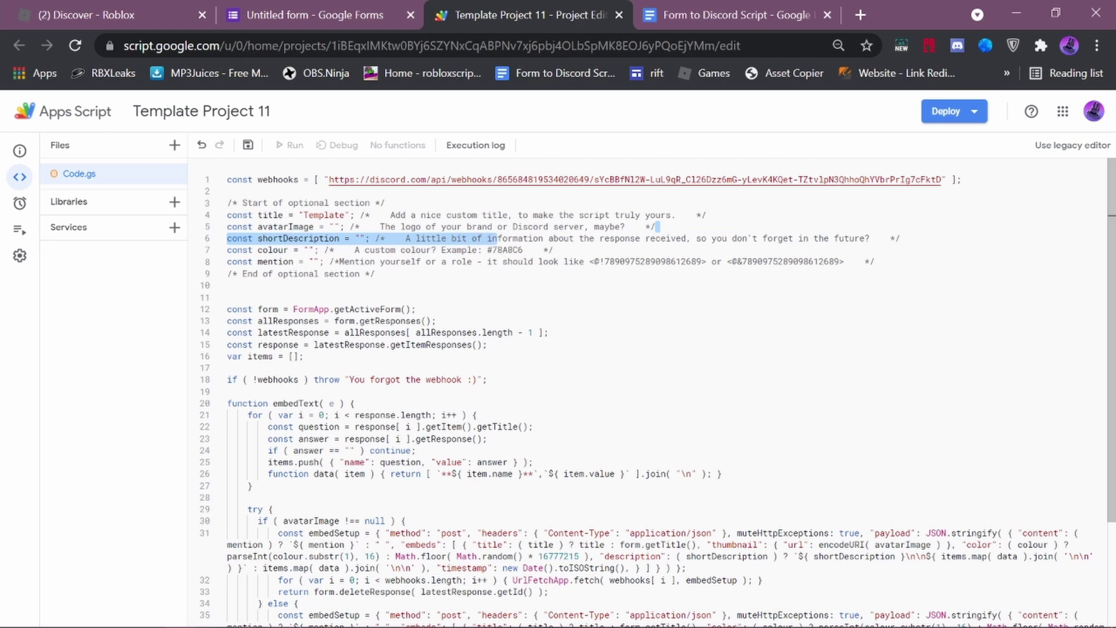
left_click(280, 614)
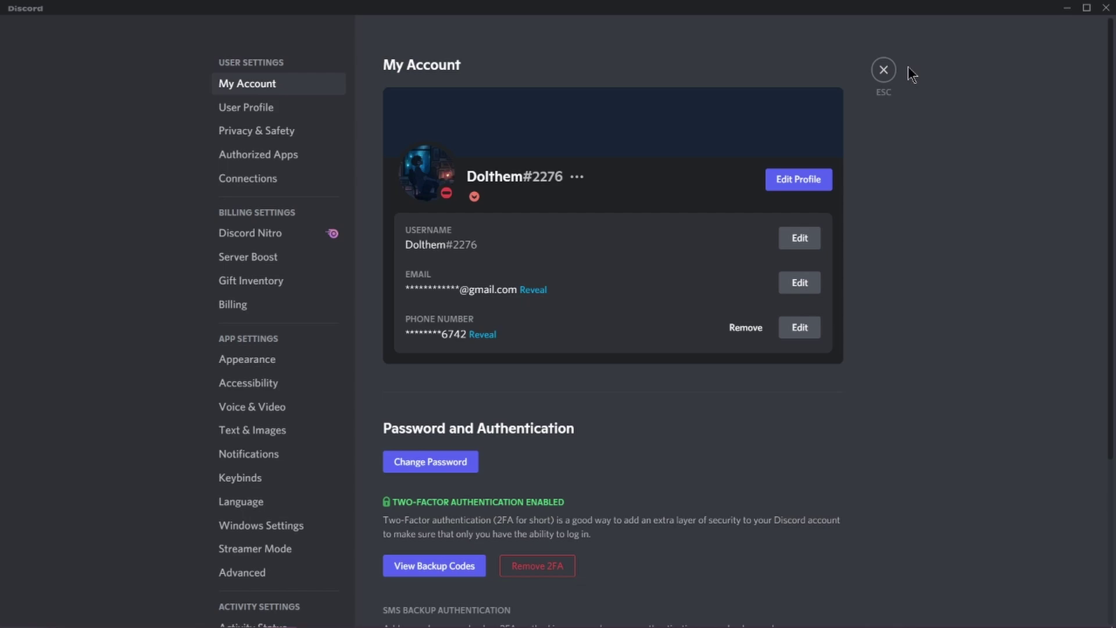
Close Discord's User Settings to return to #general.
left_click(884, 71)
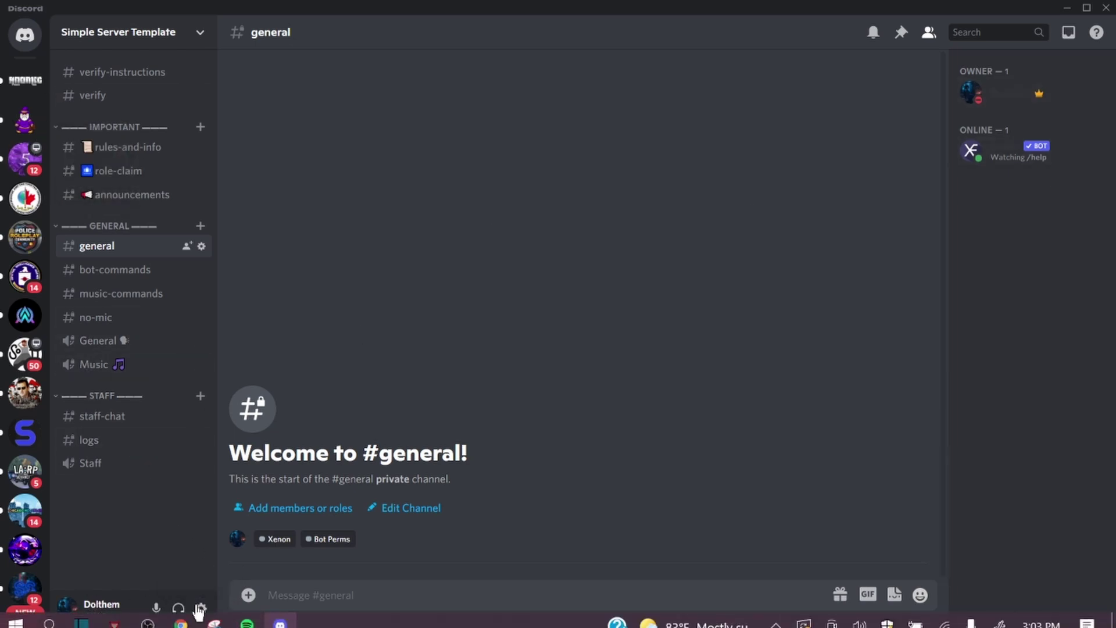
Search Google for 'purple hex code' in a new browser tab.
left_click(181, 622)
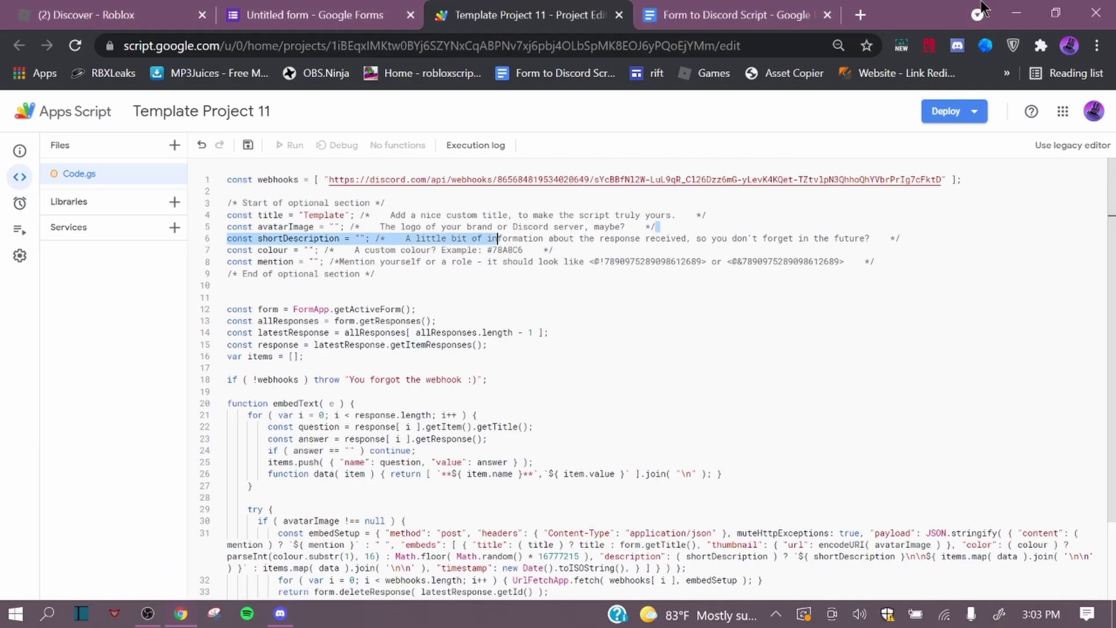
left_click(852, 19)
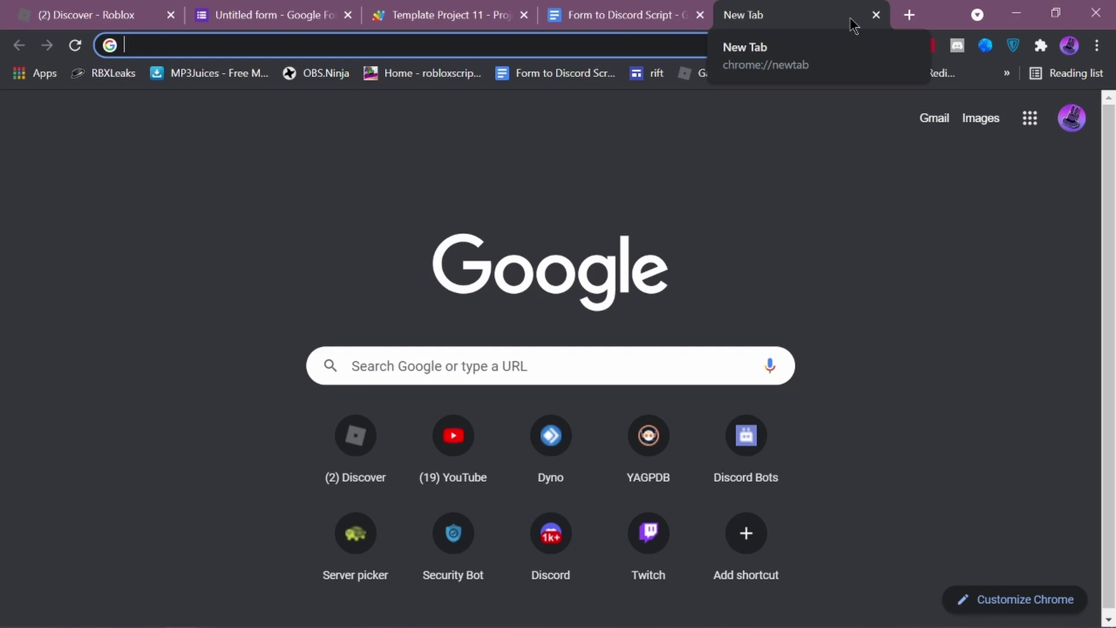
type("pruple")
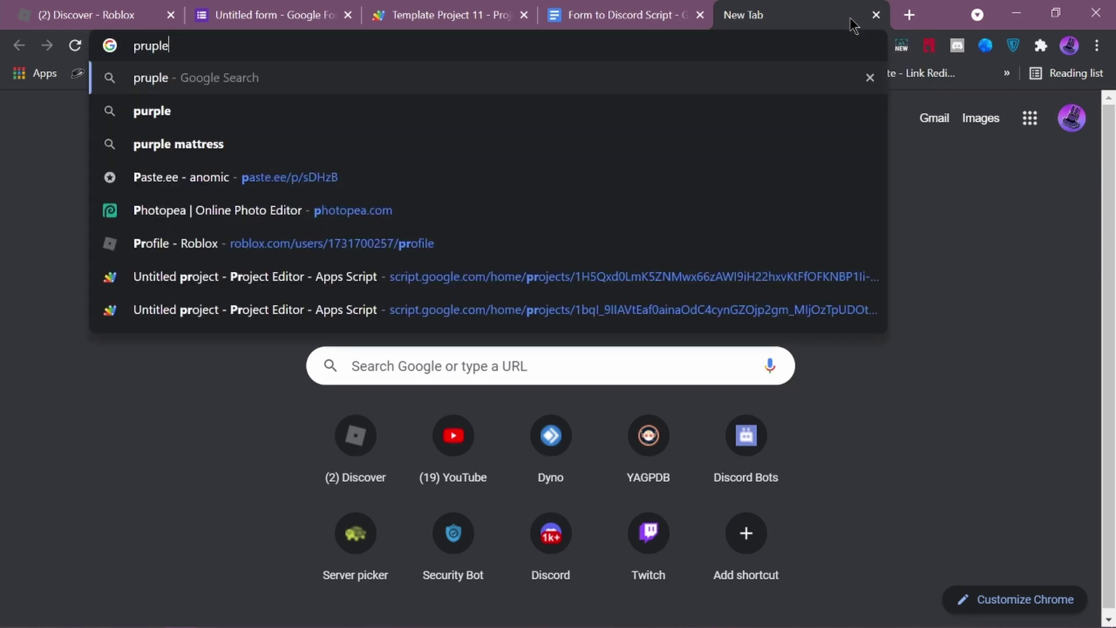
type(" hex colo")
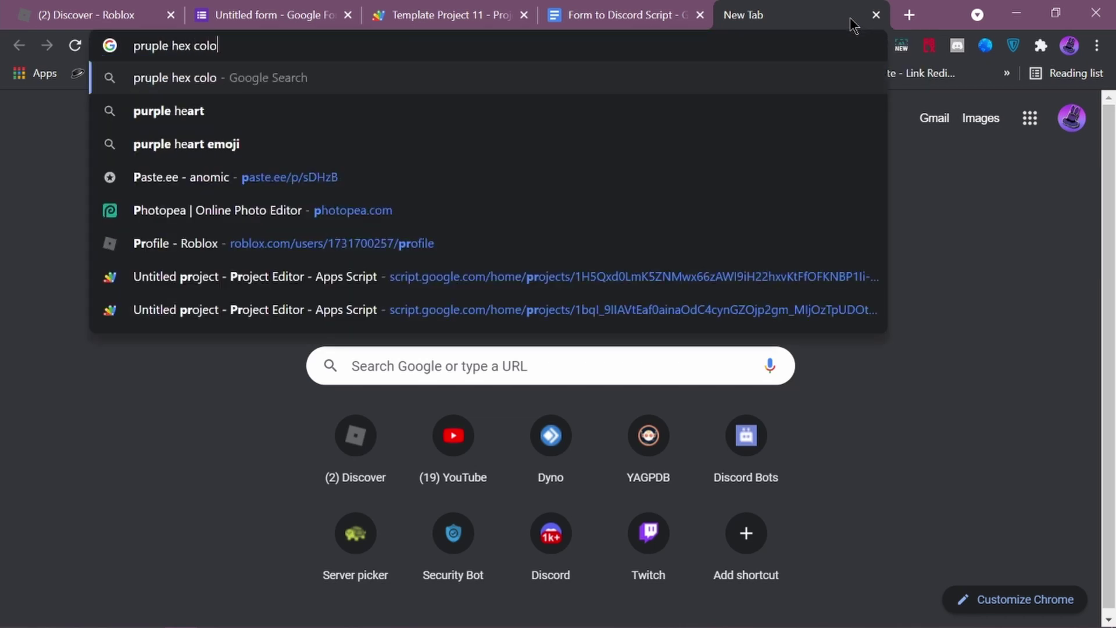
key("BackSpace")
key("BackSpace")
type("de")
key("Return")
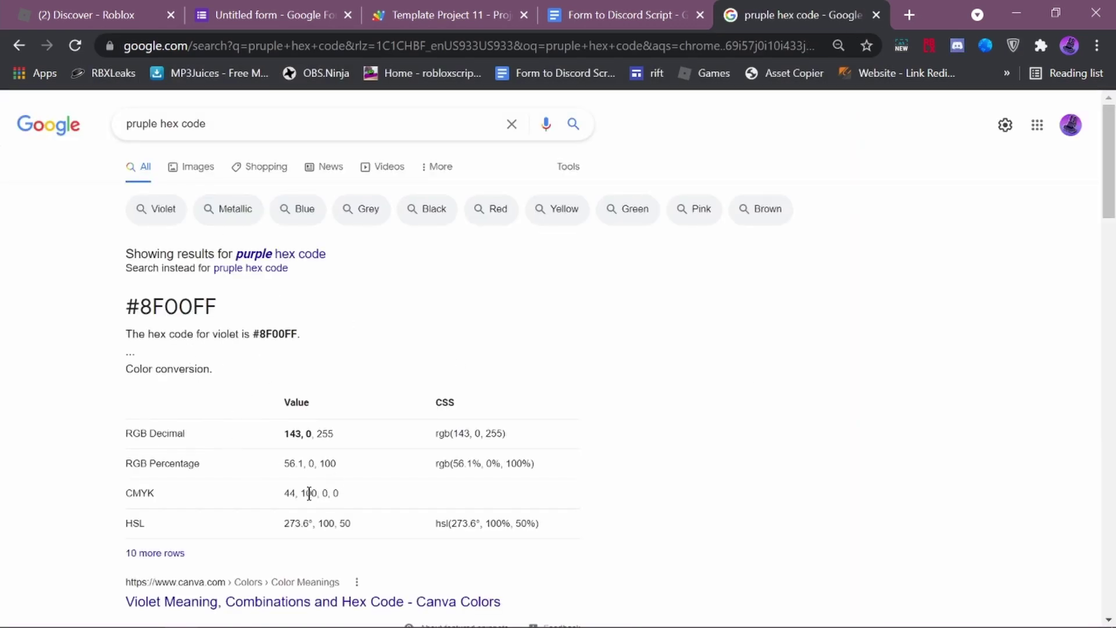
scroll(228, 442, "down", 5)
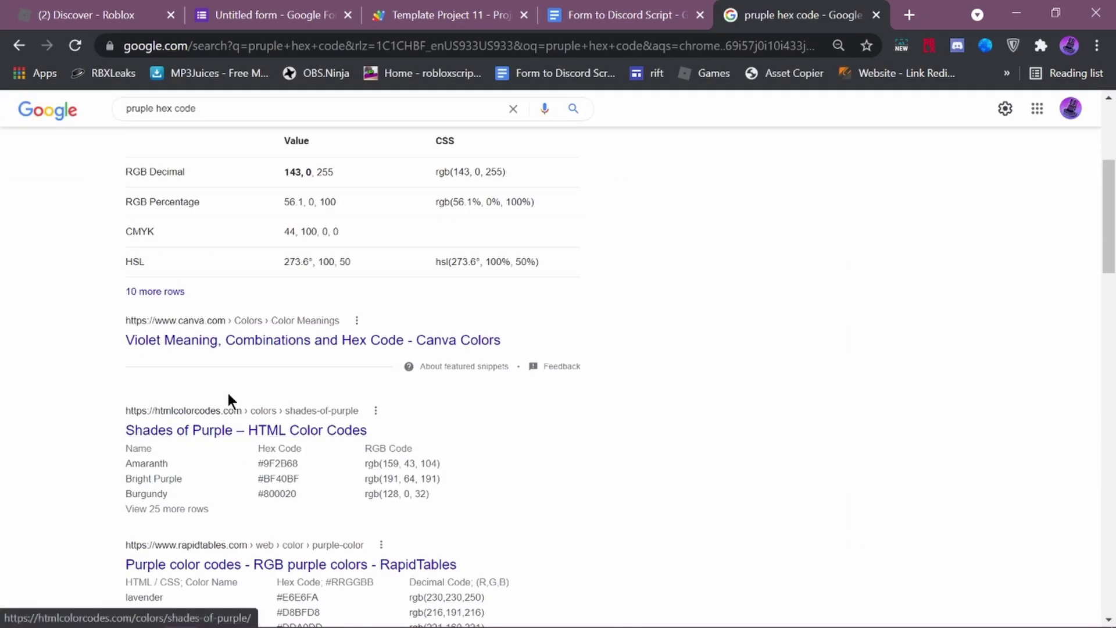
scroll(270, 459, "up", 5)
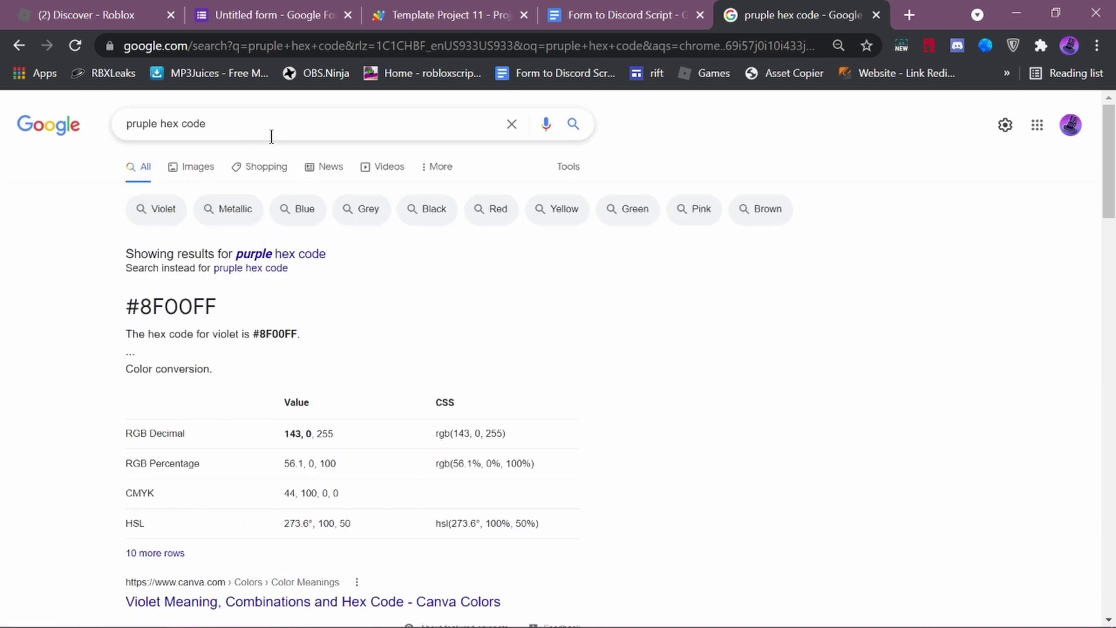
left_click(292, 259)
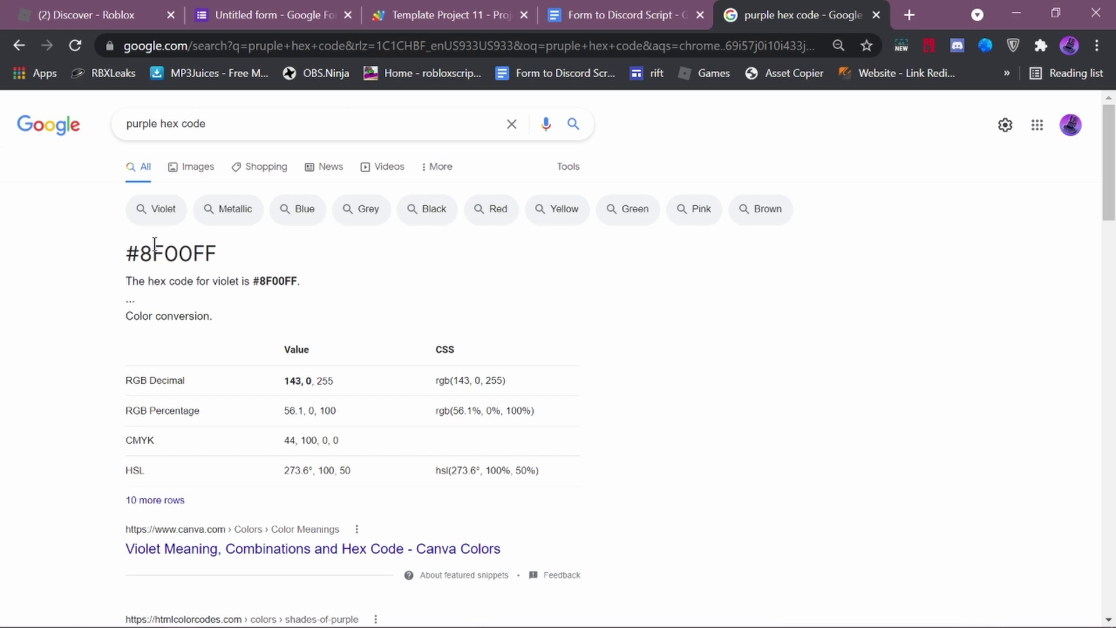
Find and select the #800080 hex code in the 'What color code is purple?' answer.
left_click_drag(120, 256, 217, 257)
left_click(214, 257)
scroll(349, 349, "down", 6)
left_click(293, 497)
scroll(256, 508, "down", 1)
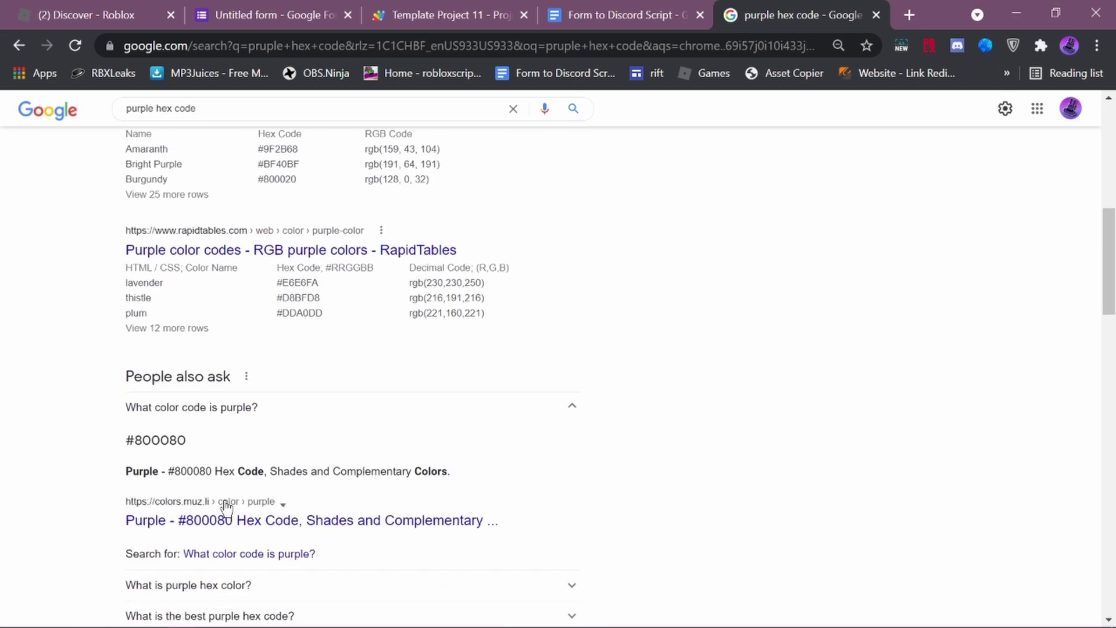
left_click_drag(185, 443, 123, 436)
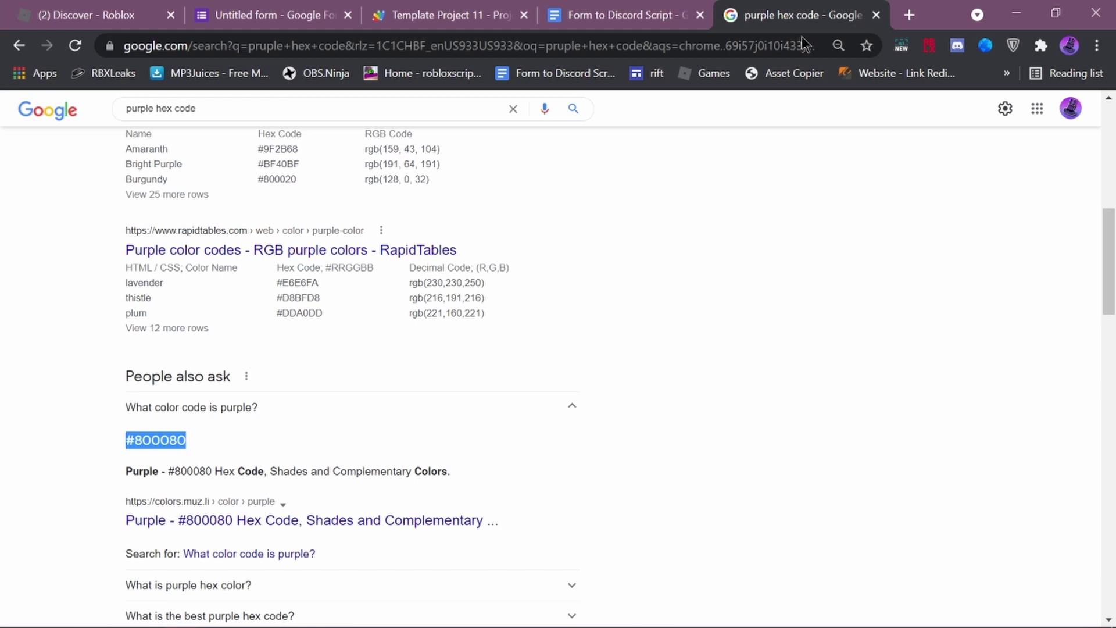
Paste #800080 into the script's colour constant, save the project and go to Triggers.
left_click(876, 15)
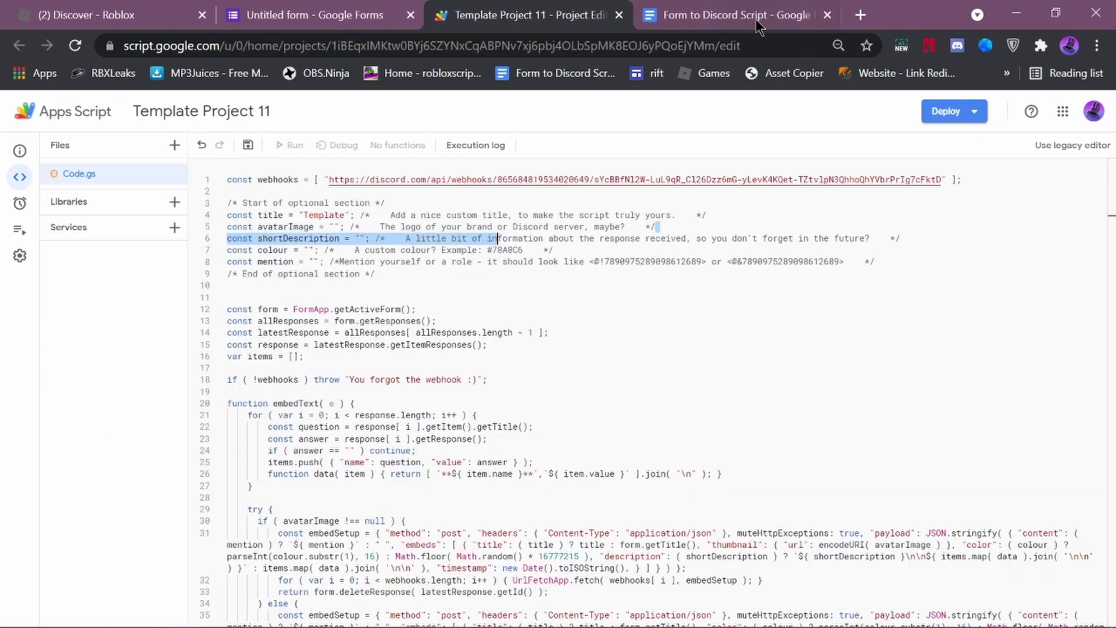
left_click(727, 16)
left_click(511, 14)
left_click(401, 234)
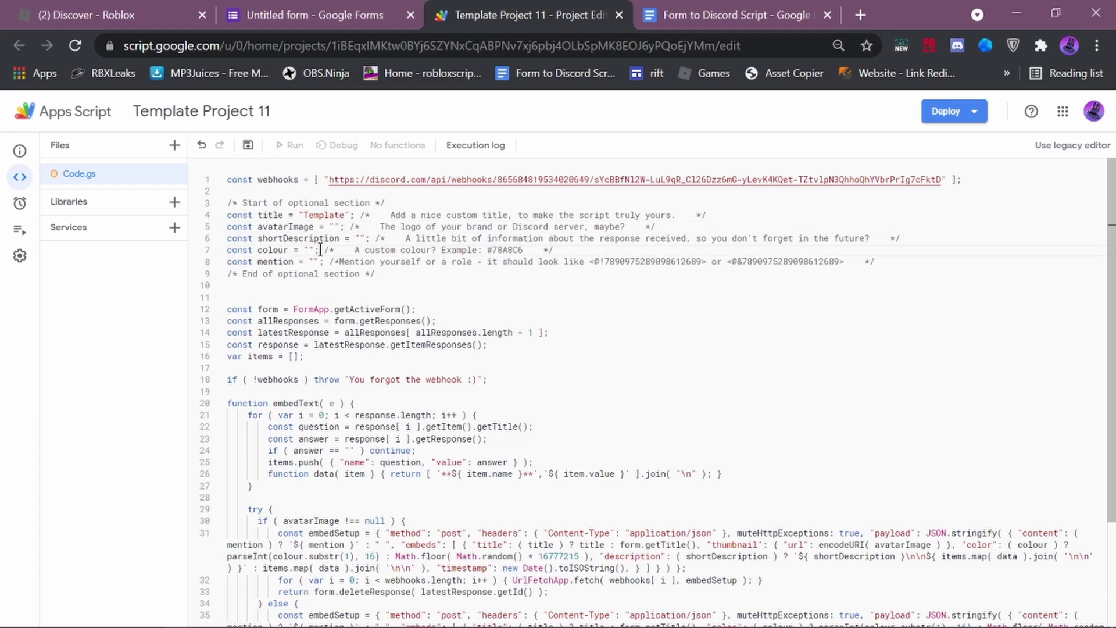
type("#800080")
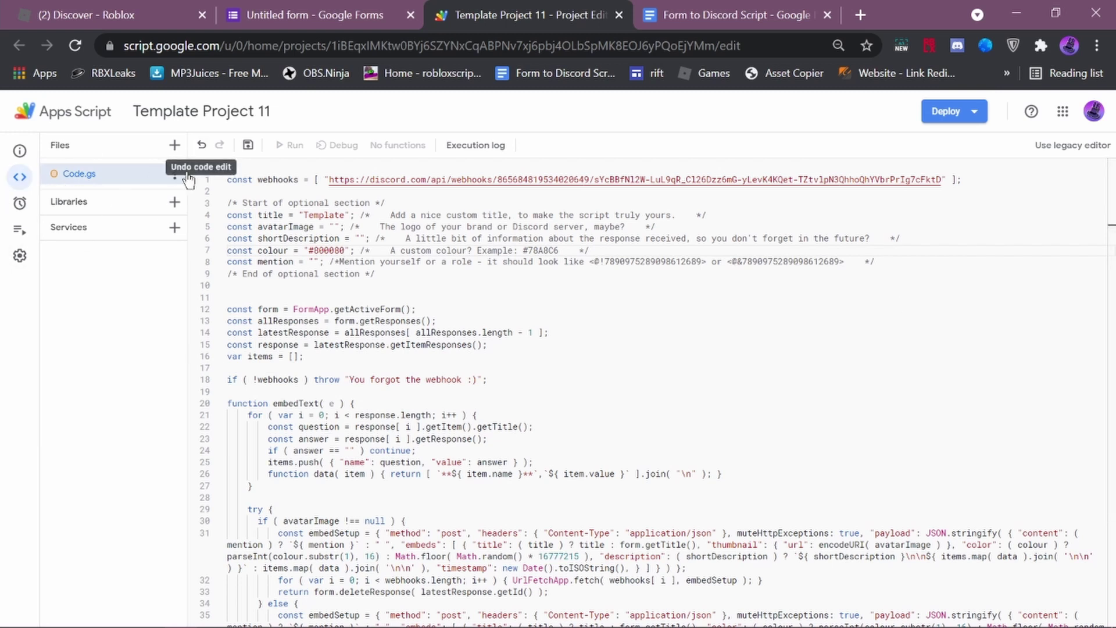
left_click(248, 150)
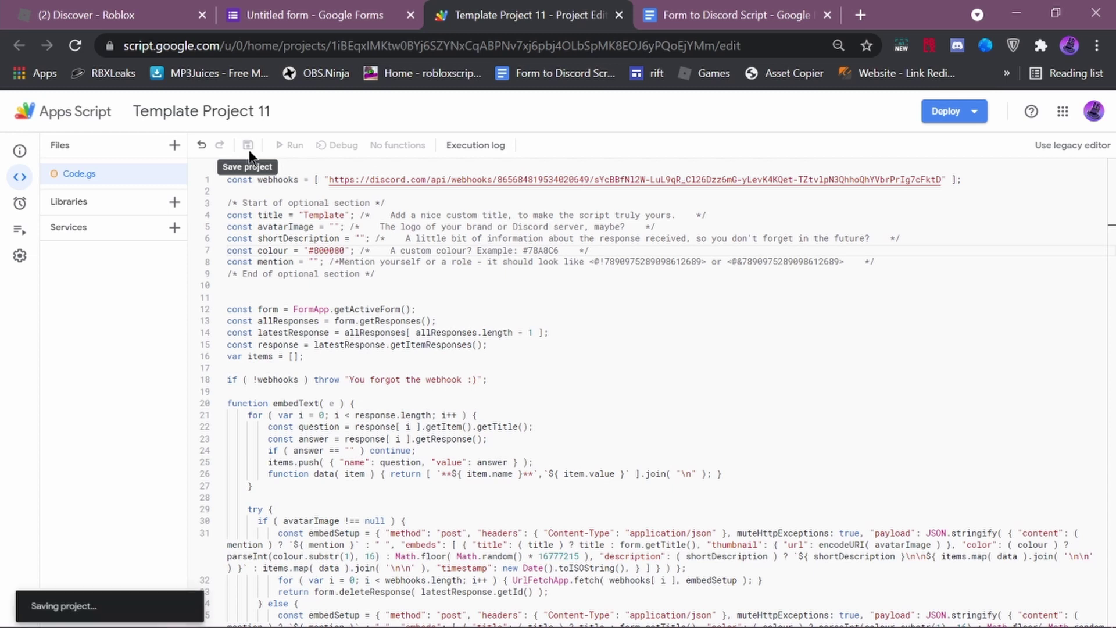
left_click(24, 208)
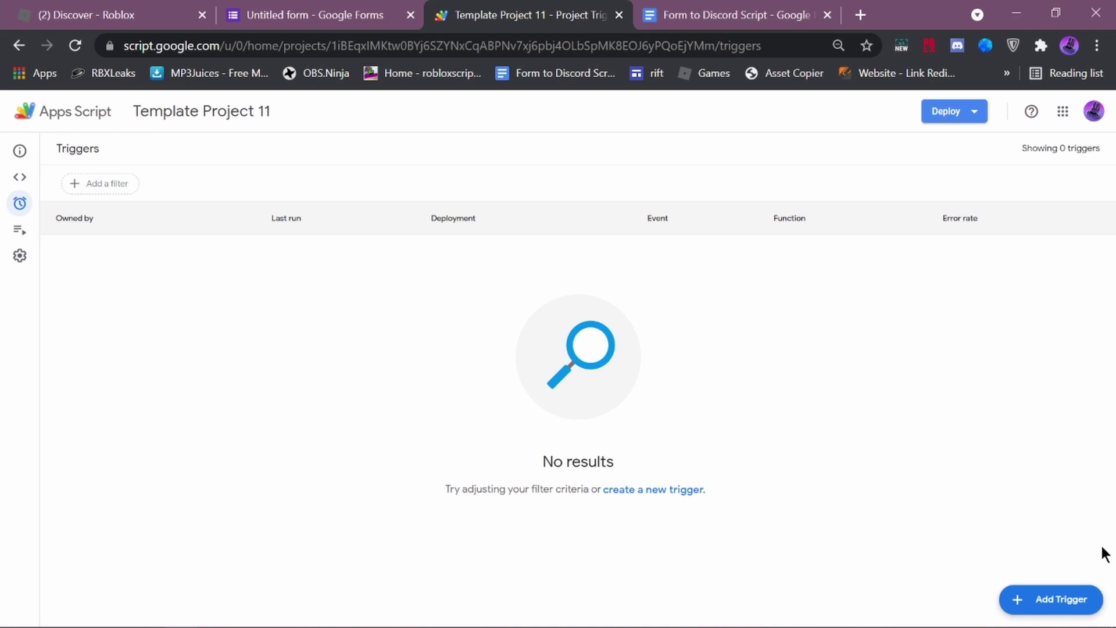
Start a new trigger and set its event type to On form submit.
left_click(1038, 605)
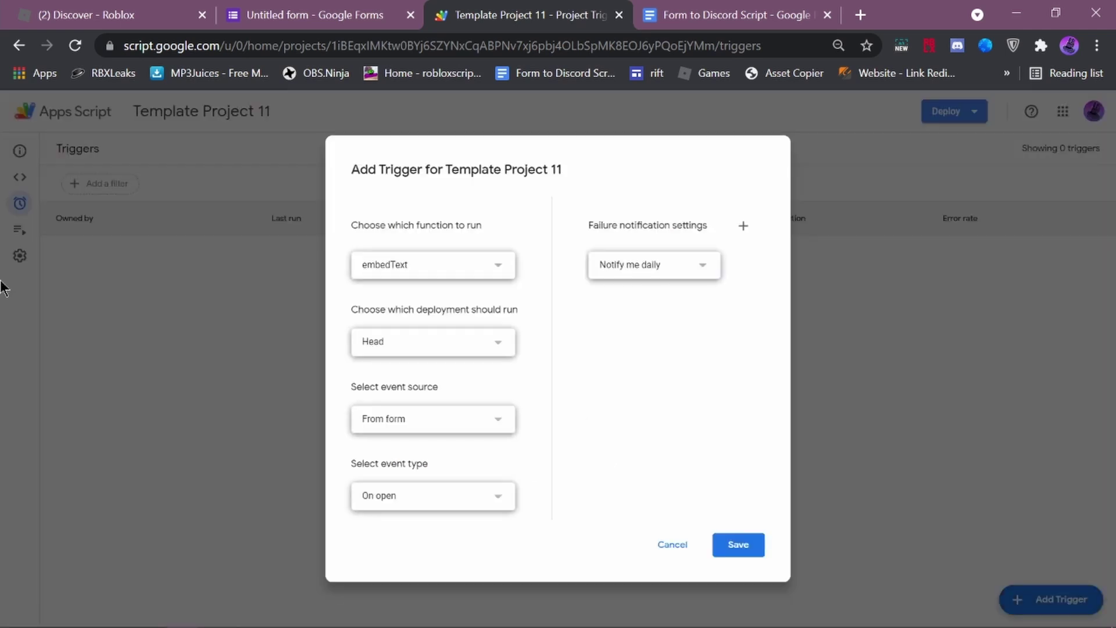
left_click(387, 499)
left_click(468, 524)
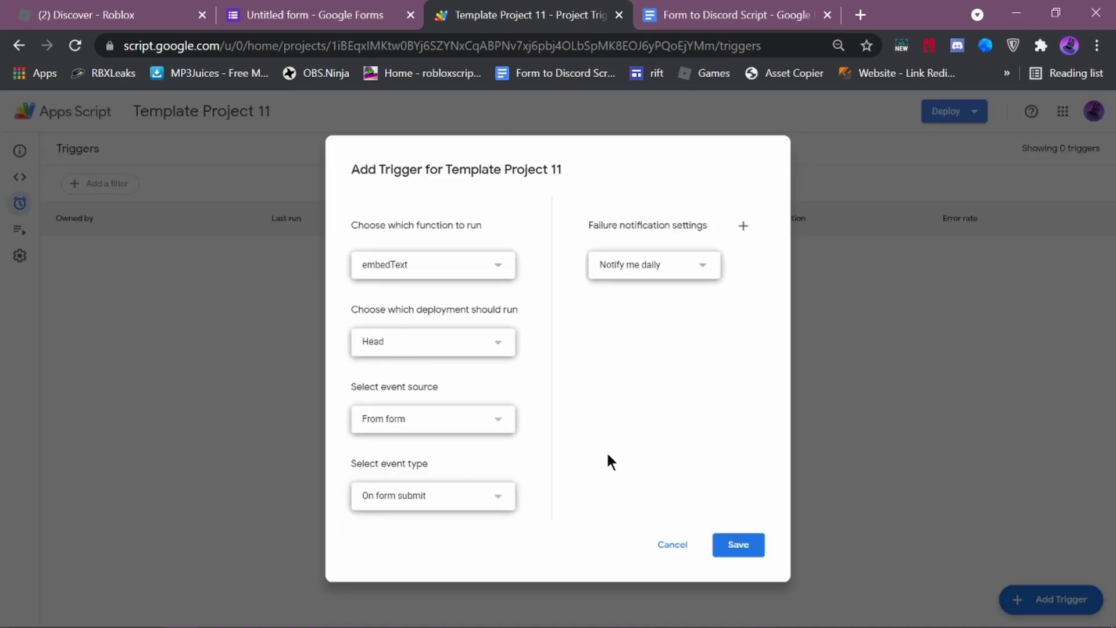
left_click(417, 511)
left_click(442, 467)
left_click(464, 493)
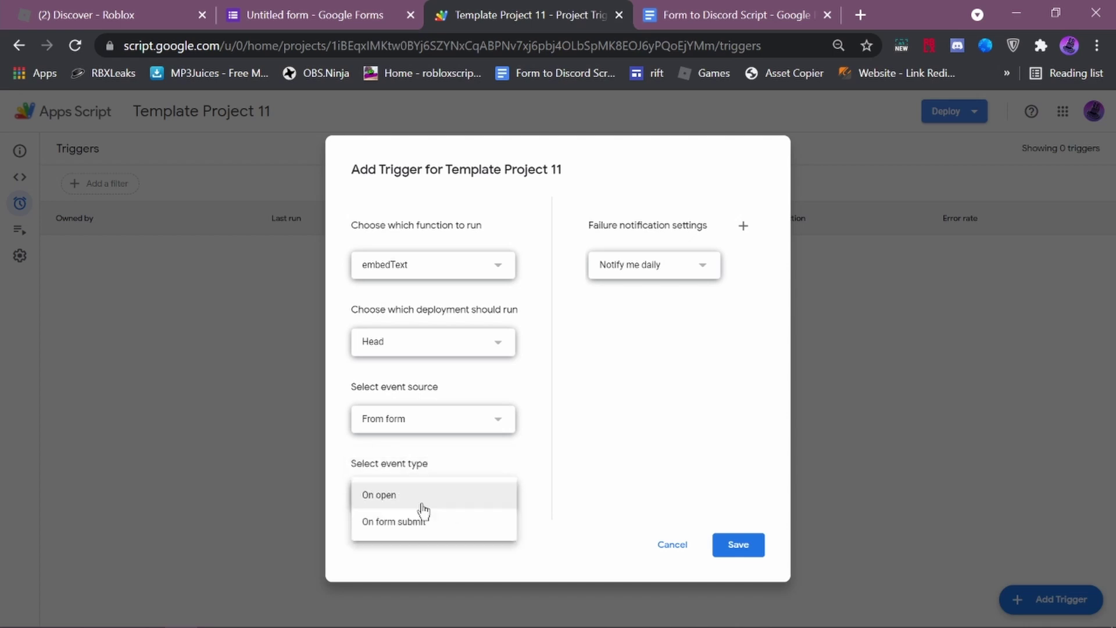
Try the Time-driven event source with Hour timer, Minutes timer and specific date-and-time types.
left_click(421, 444)
left_click(419, 430)
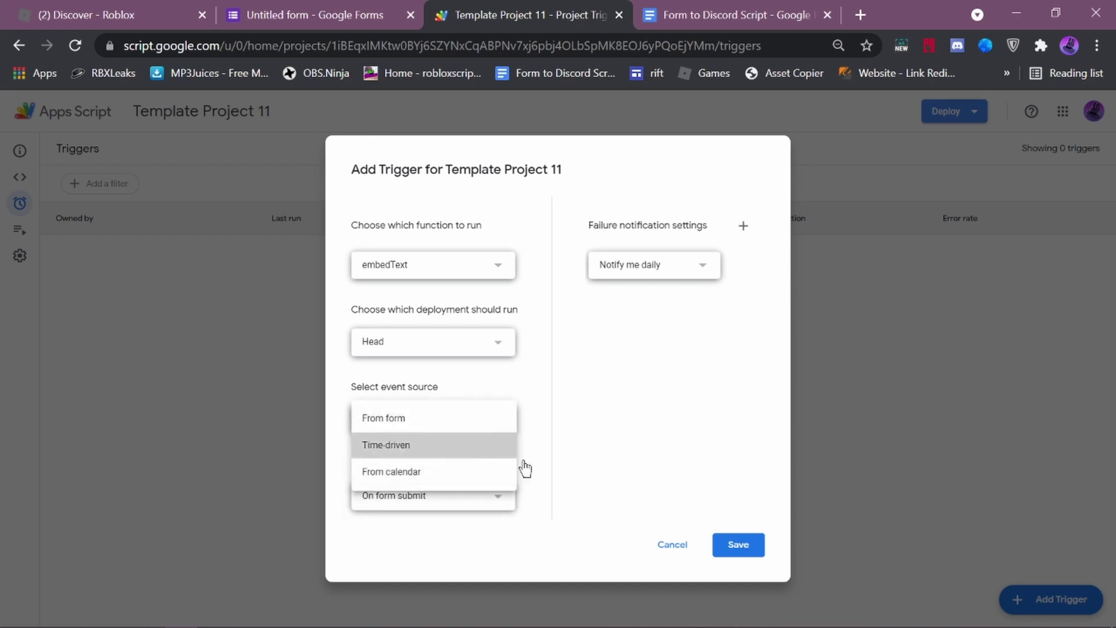
left_click(442, 445)
scroll(463, 368, "down", 1)
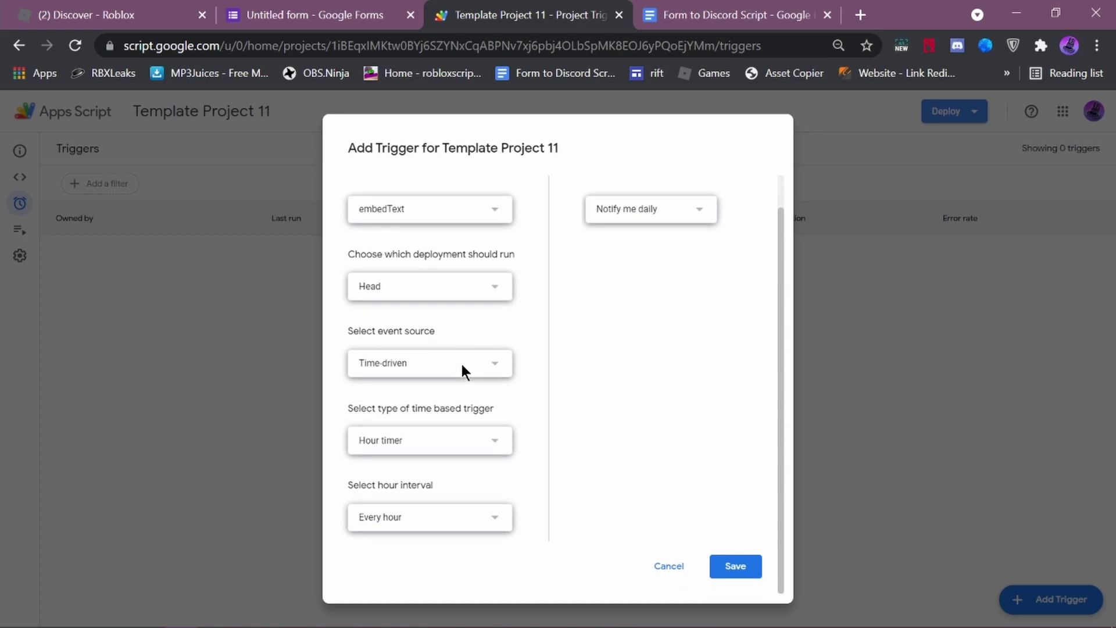
left_click(416, 442)
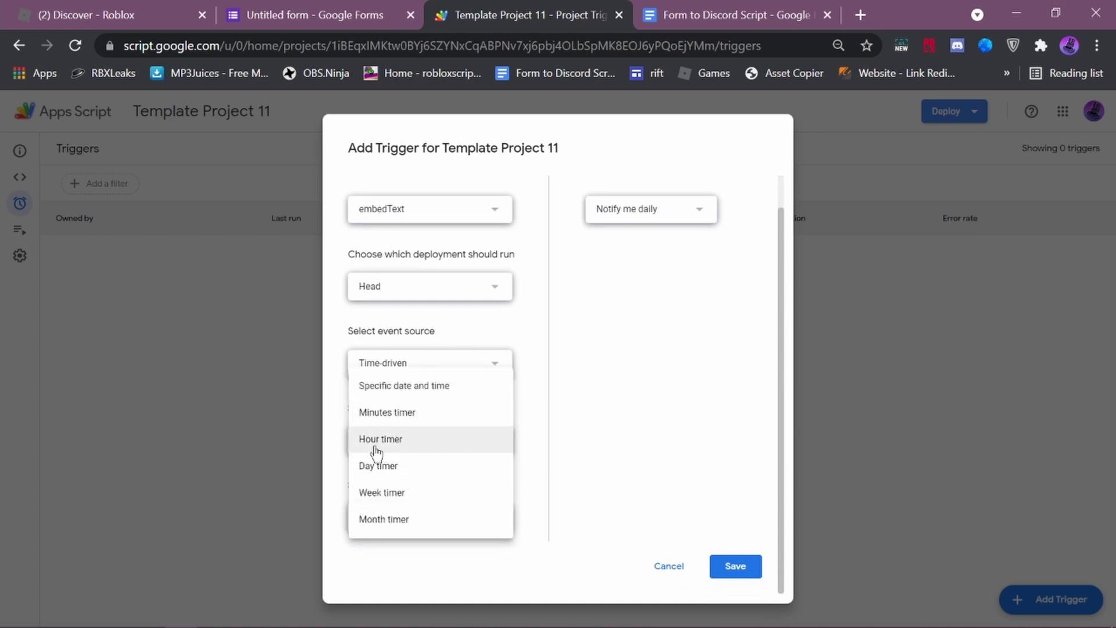
left_click(435, 445)
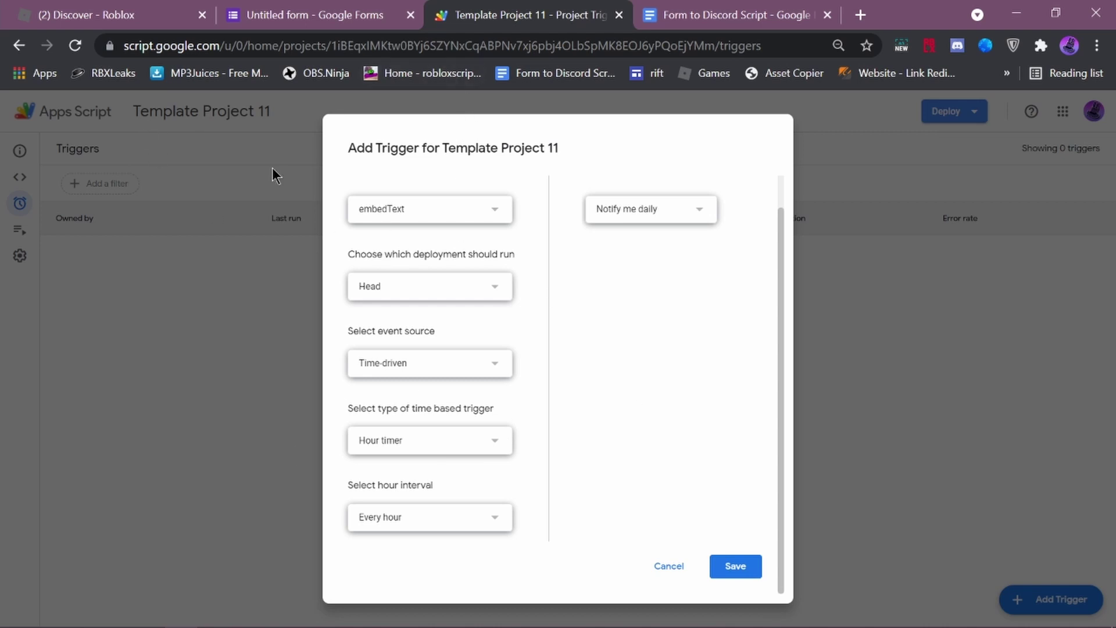
left_click(481, 449)
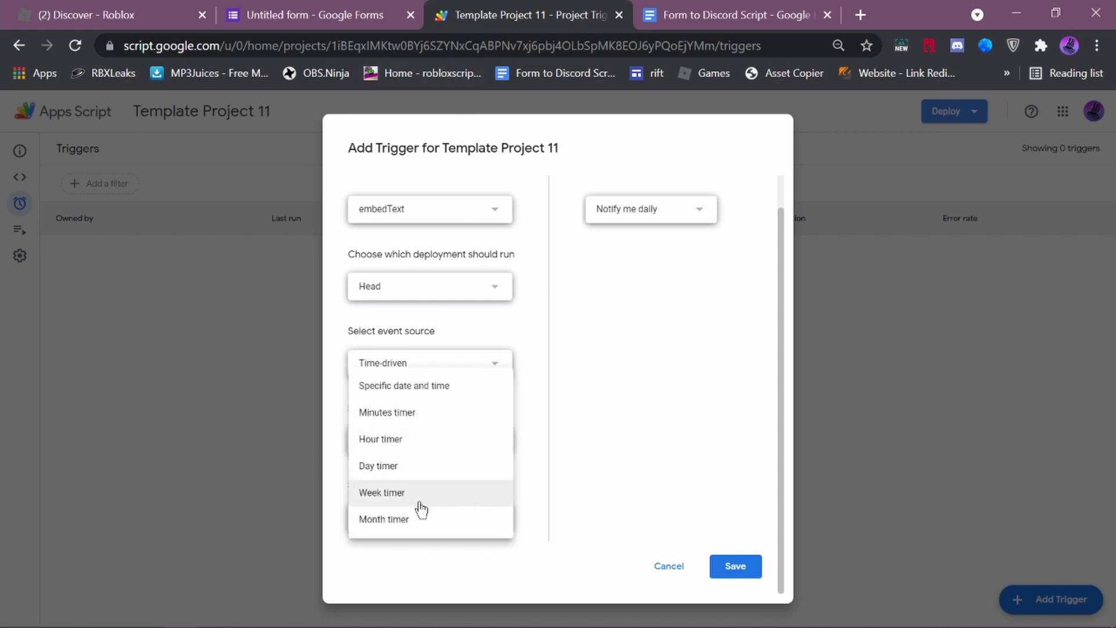
left_click(452, 420)
left_click(439, 445)
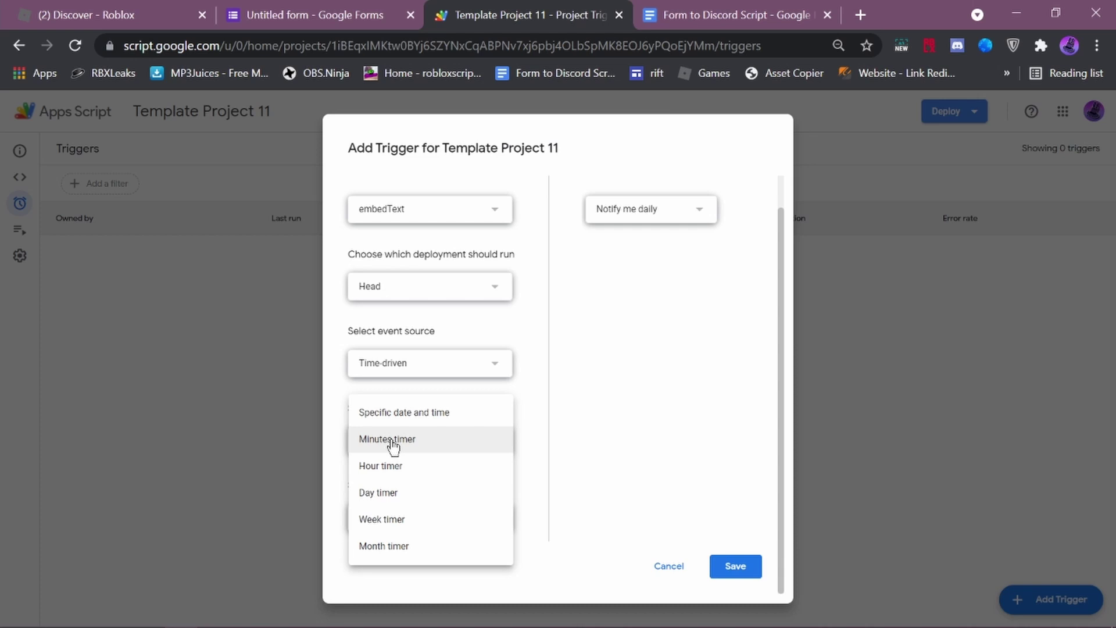
left_click(534, 400)
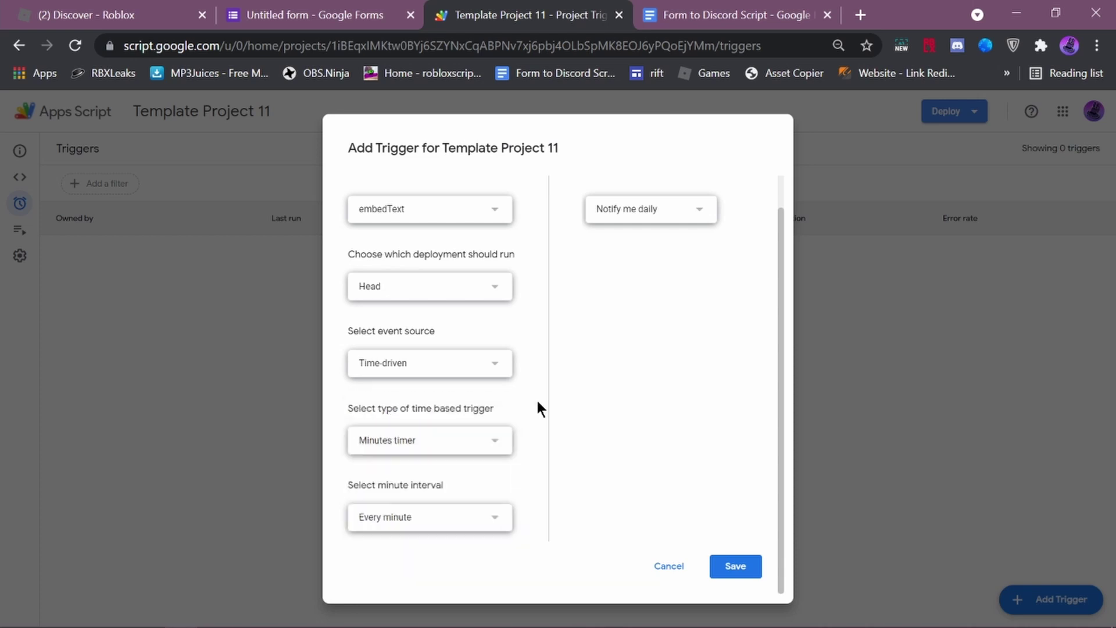
left_click(419, 448)
left_click(437, 416)
Switch the event source via From calendar back to From form, with On form submit.
left_click(482, 378)
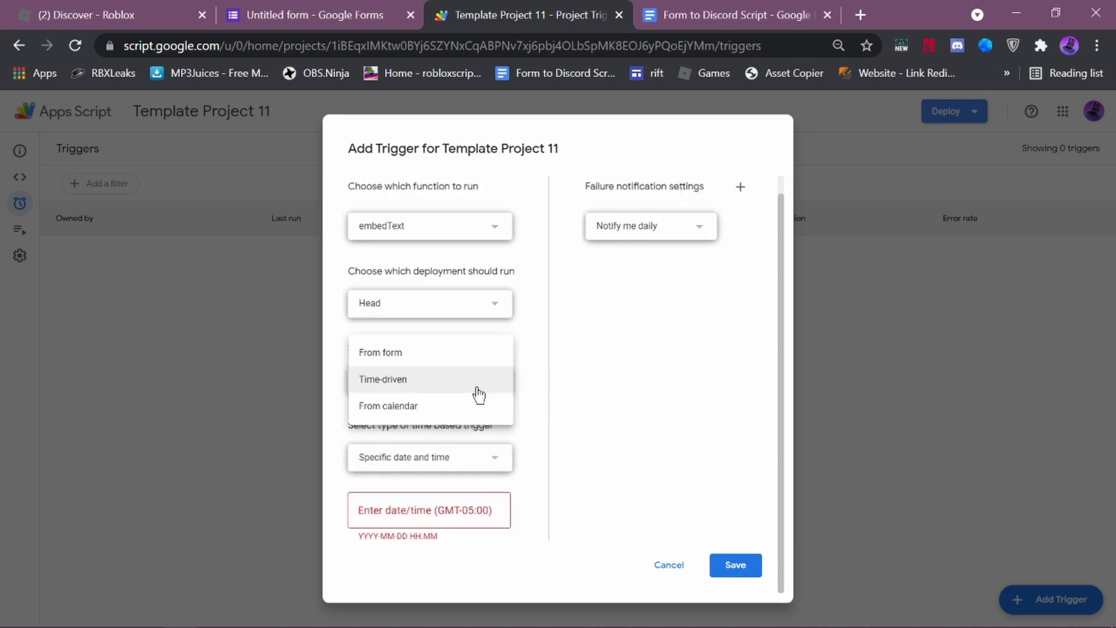
left_click(434, 412)
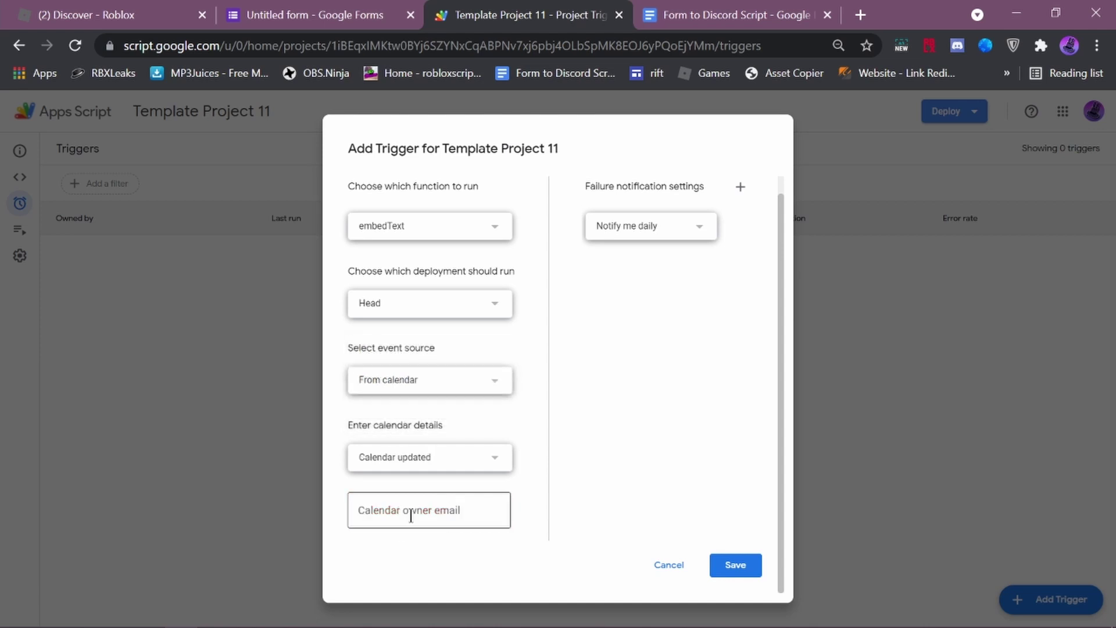
left_click(491, 382)
left_click(453, 332)
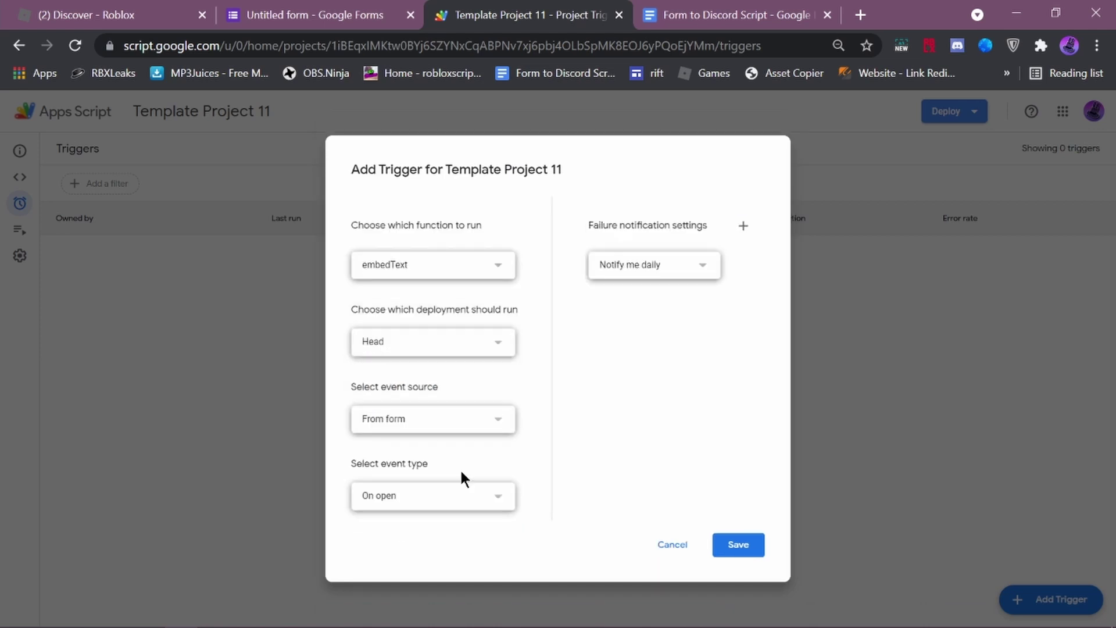
left_click(376, 509)
left_click(399, 524)
left_click(424, 431)
left_click(420, 426)
left_click(407, 504)
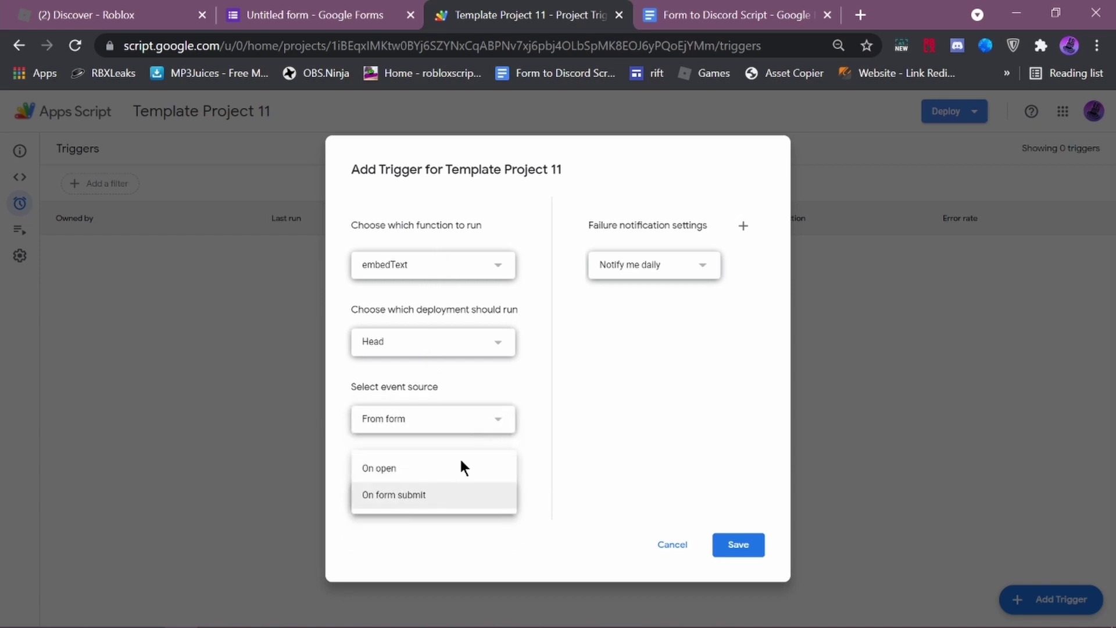
Set event type On form submit, failure notifications to Notify me immediately, and save the trigger.
left_click(431, 499)
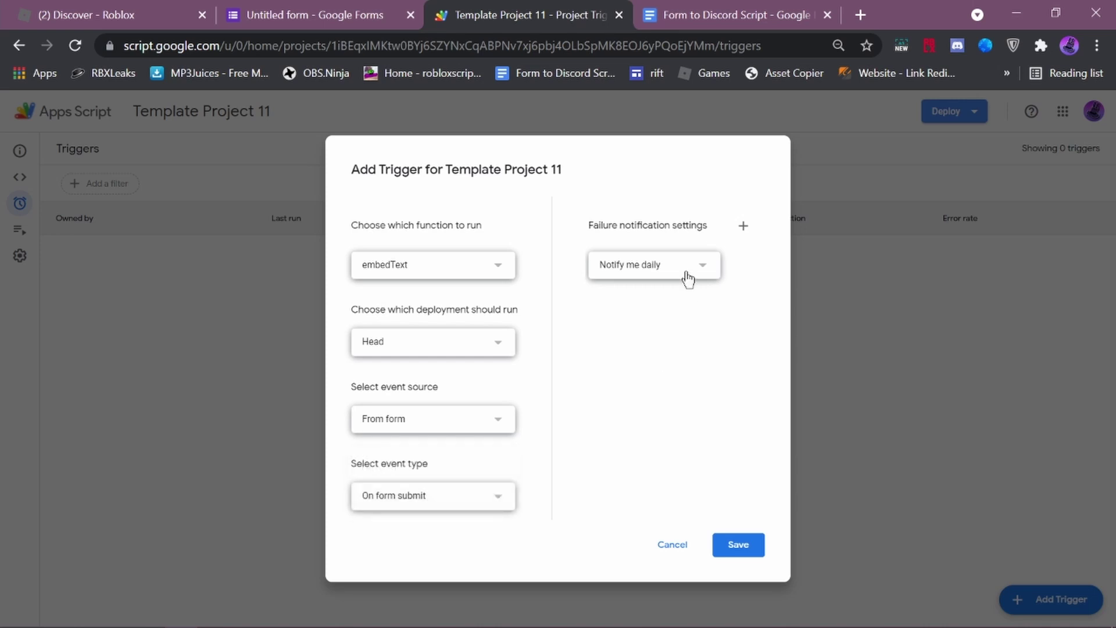
left_click_drag(593, 231, 627, 244)
left_click(652, 281)
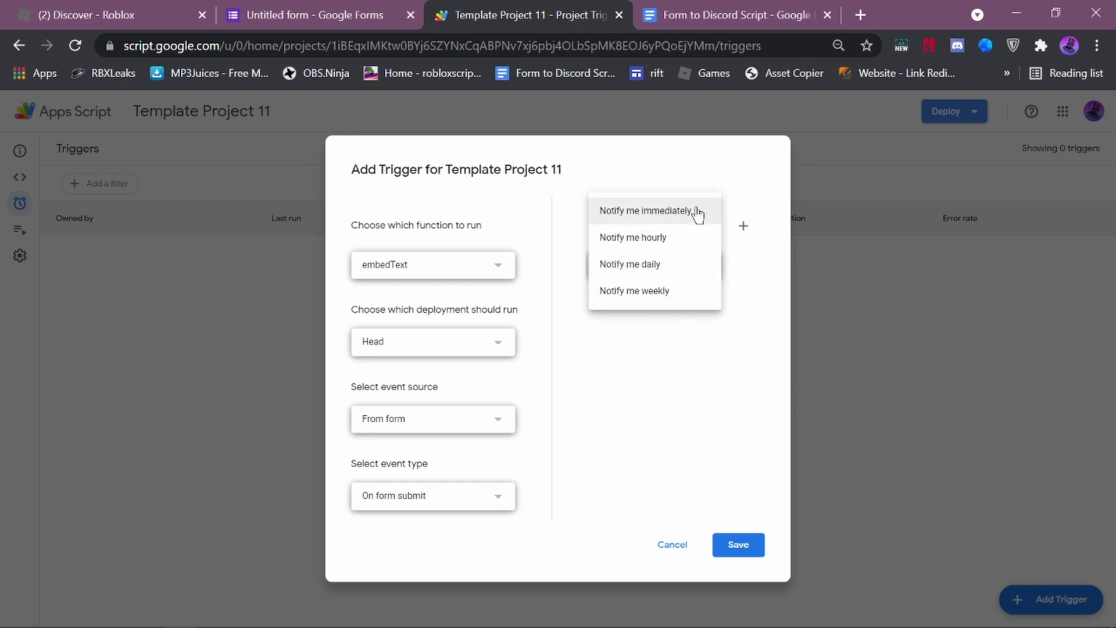
left_click(648, 208)
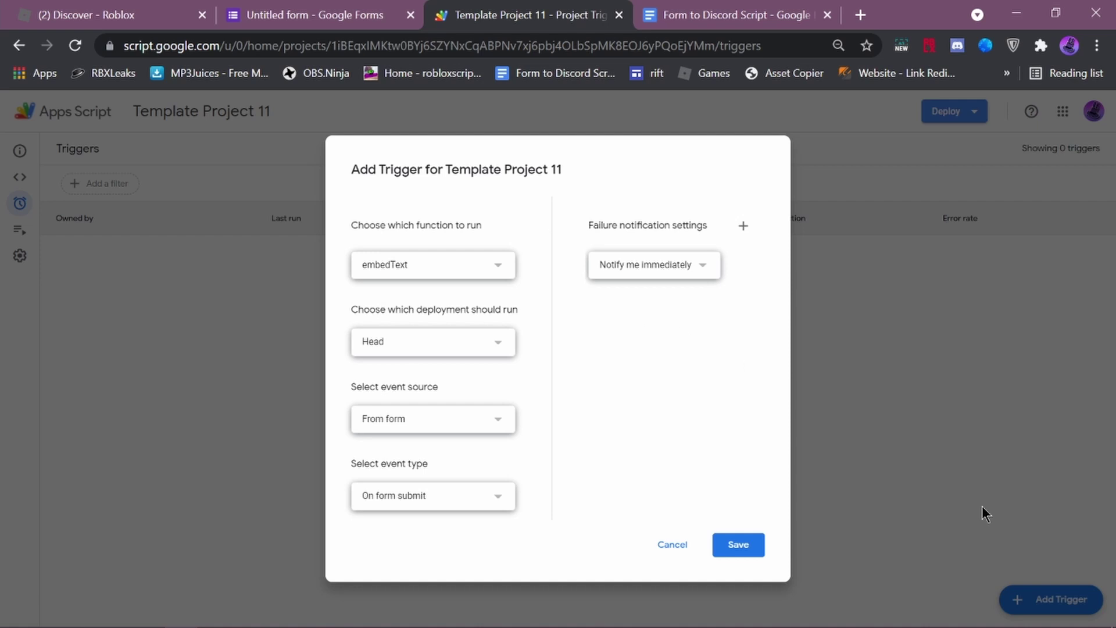
left_click(721, 543)
left_click(747, 560)
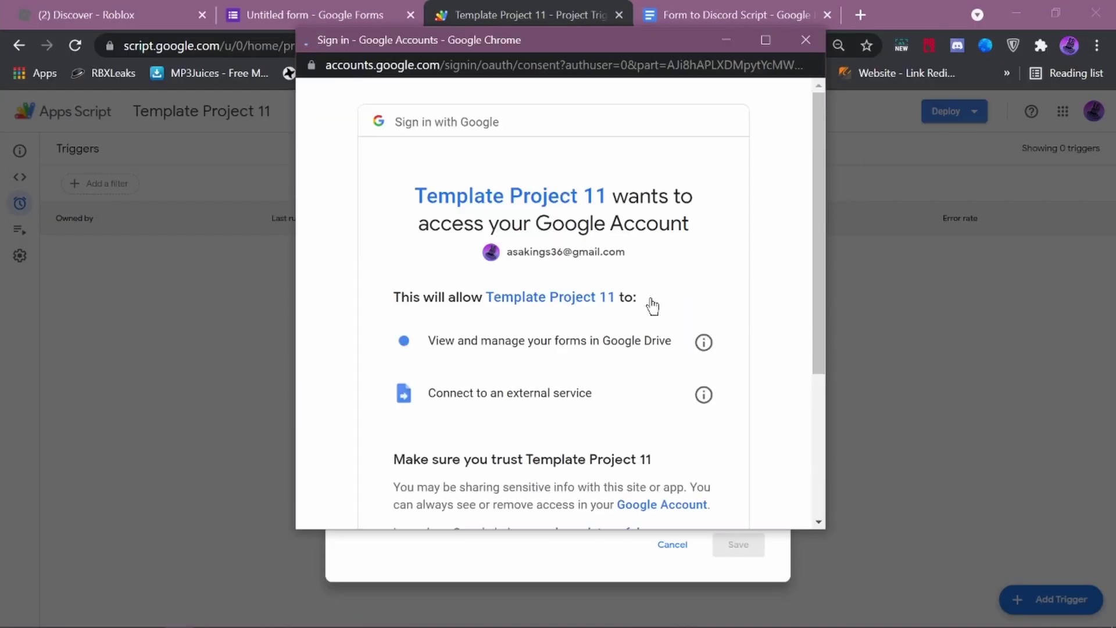
Allow Template Project 11 access to the Google account in the sign-in popup.
scroll(673, 291, "down", 4)
left_click(694, 406)
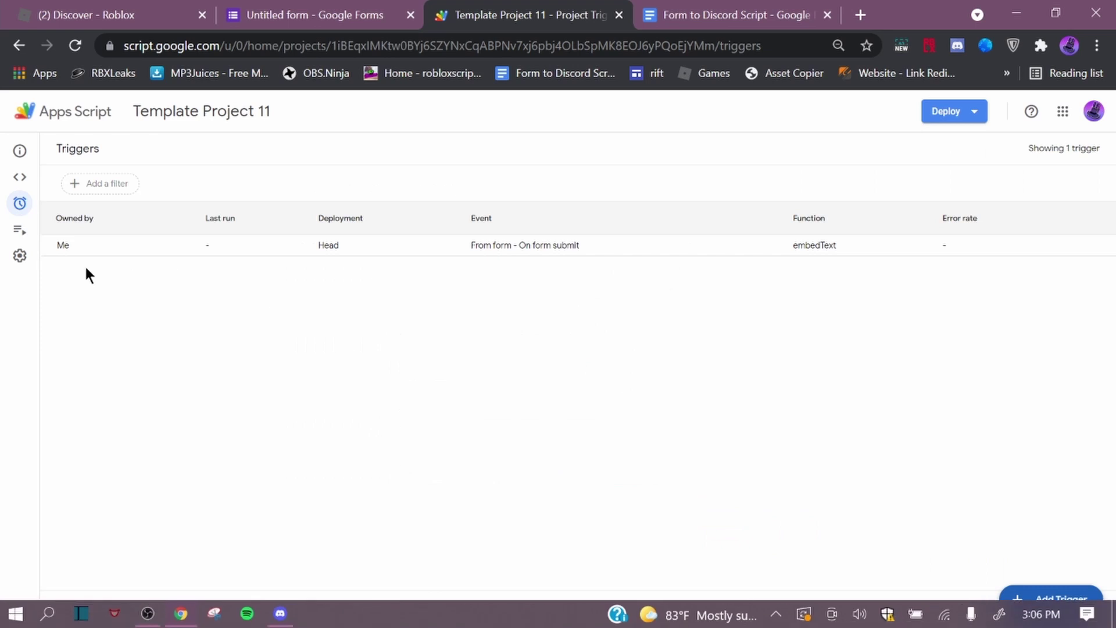
Copy the form's shortened forms.gle link from the Send form dialog.
left_click(372, 15)
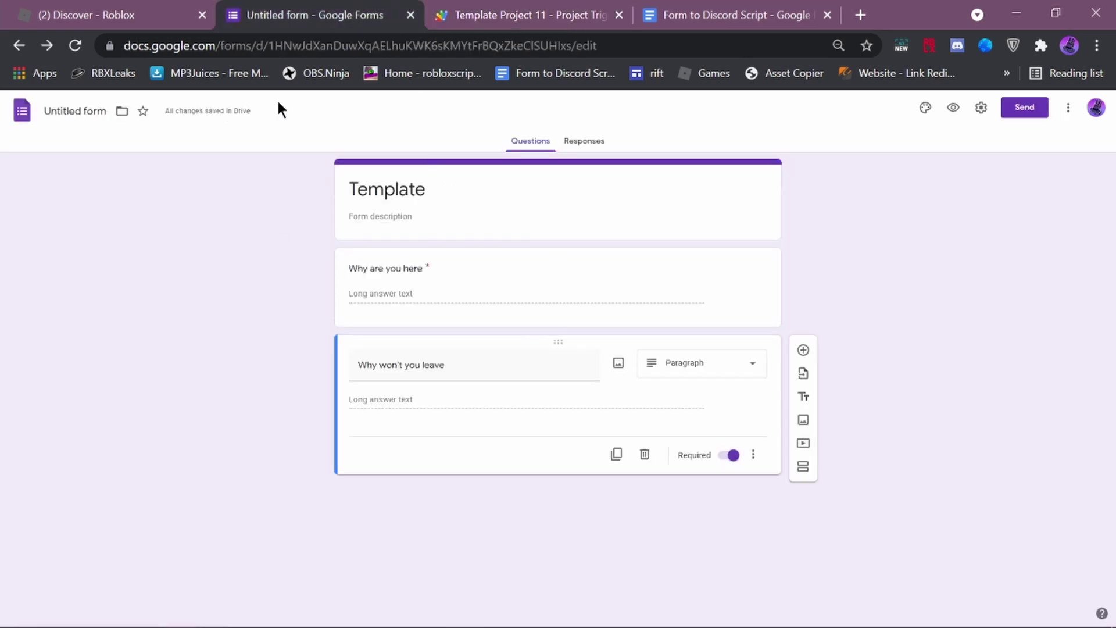
left_click(1038, 110)
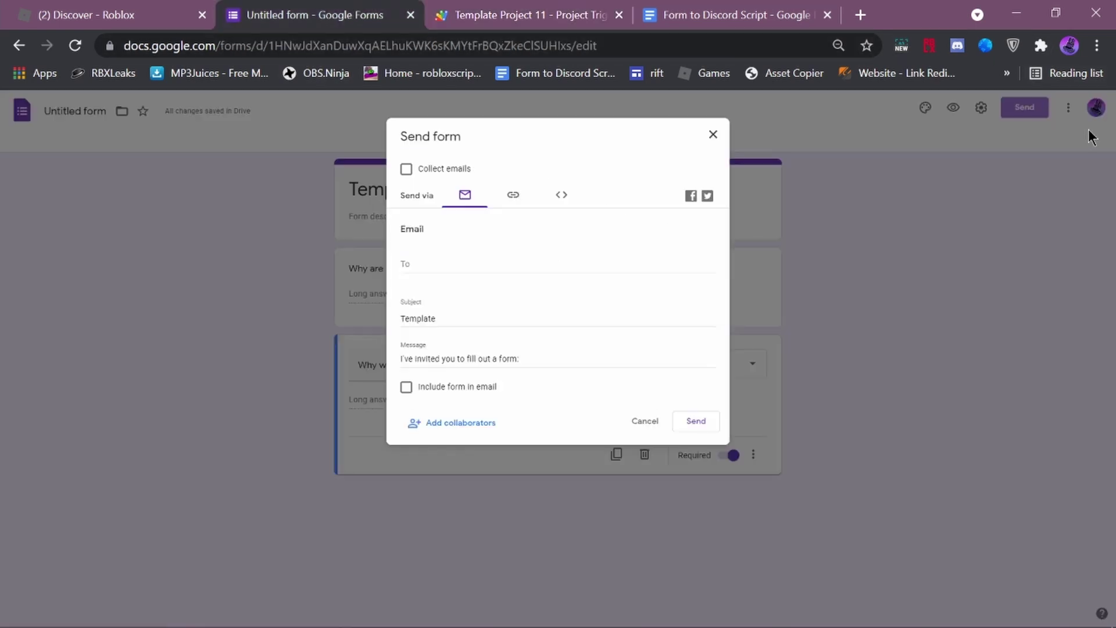
left_click(518, 201)
left_click(451, 268)
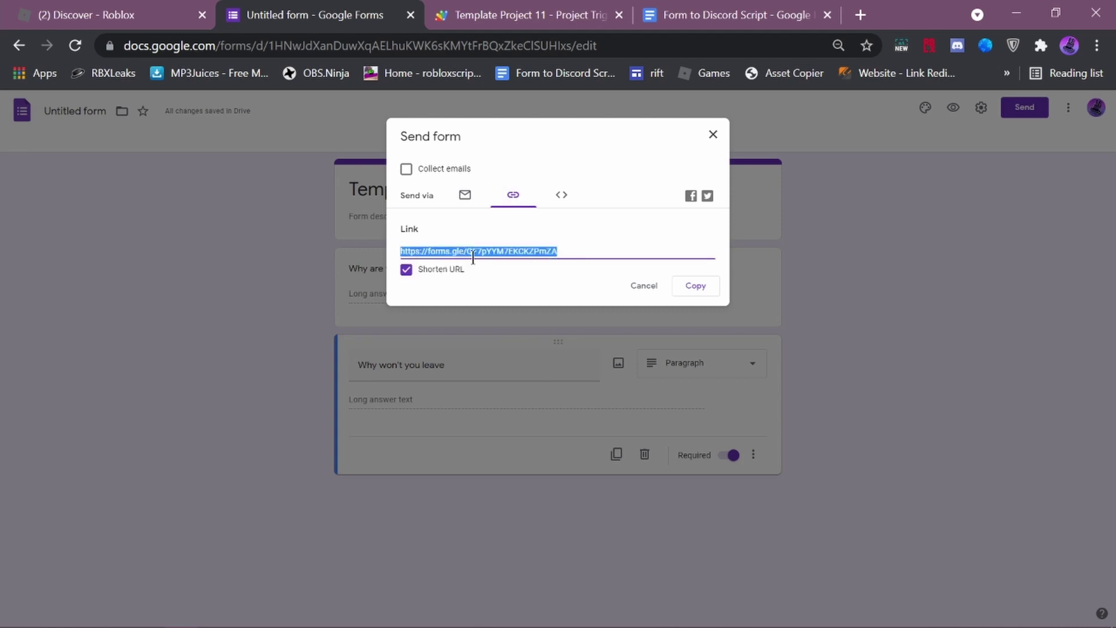
Open the live form, answer 'idk?' and 'Because your dumb', submit, then close tab and dialog.
left_click(863, 16)
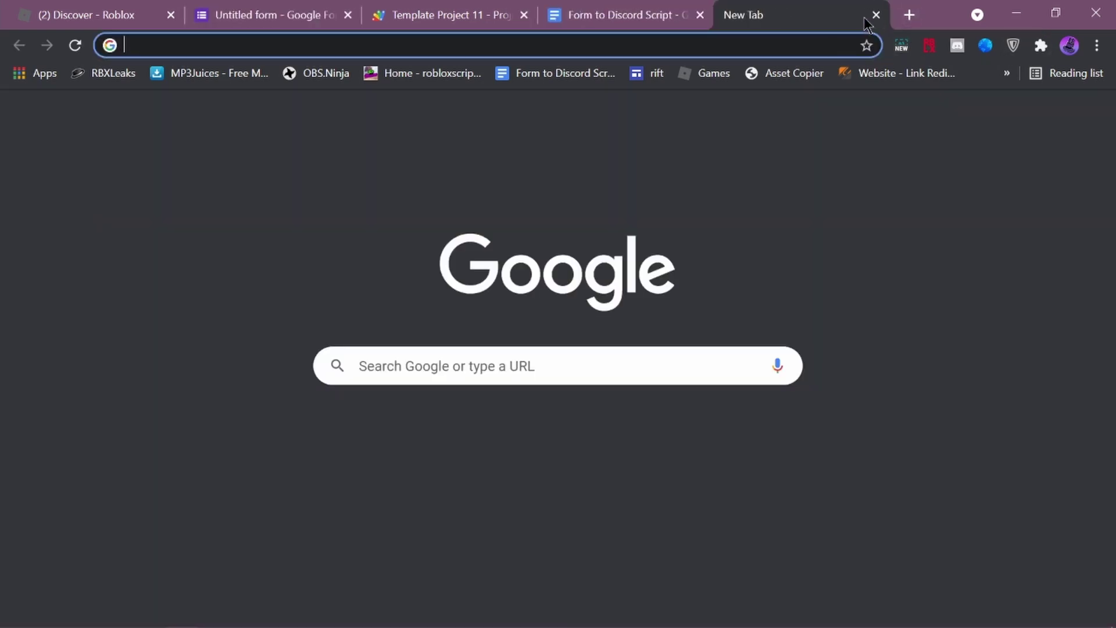
type("https://forms.gle/QF7pYYM7EKCKZPmZA")
key("Return")
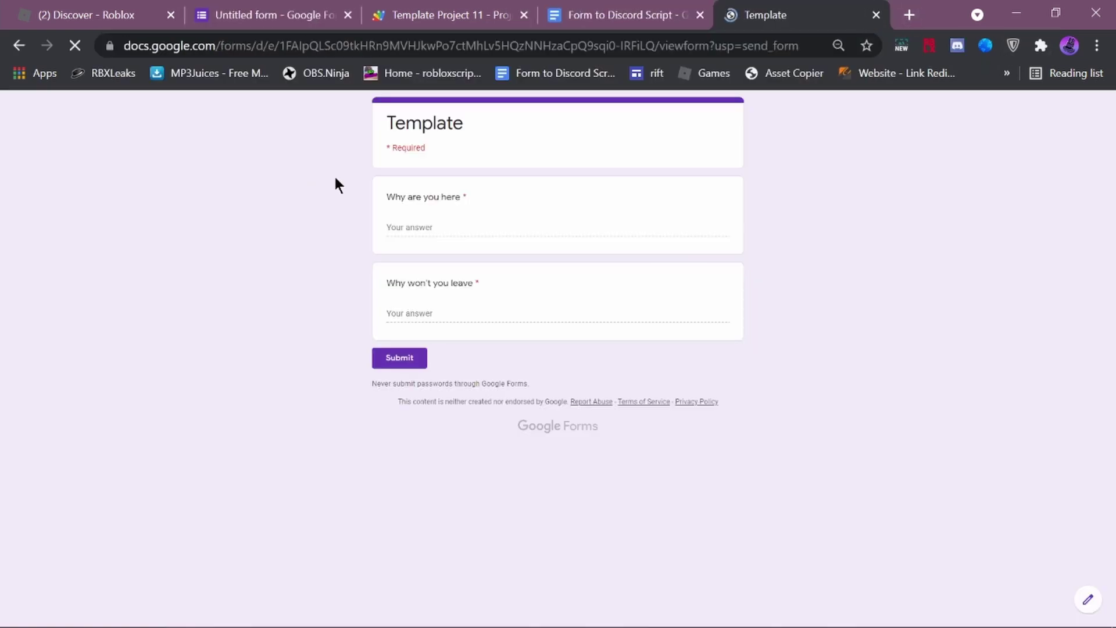
left_click(429, 232)
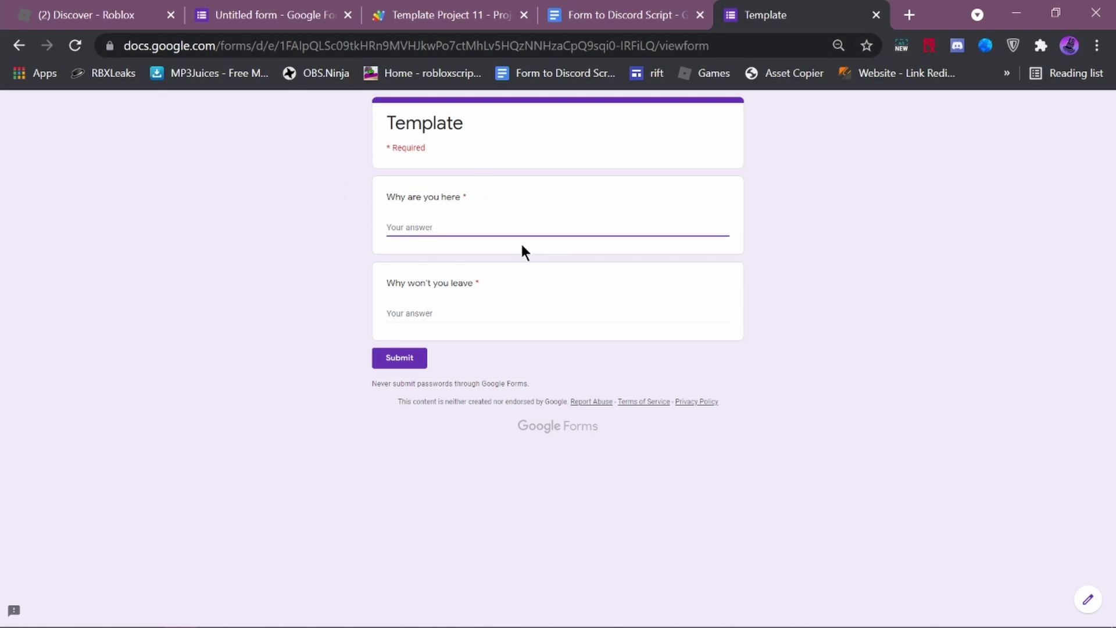
type("idk?")
left_click(458, 312)
type("Because your dumb")
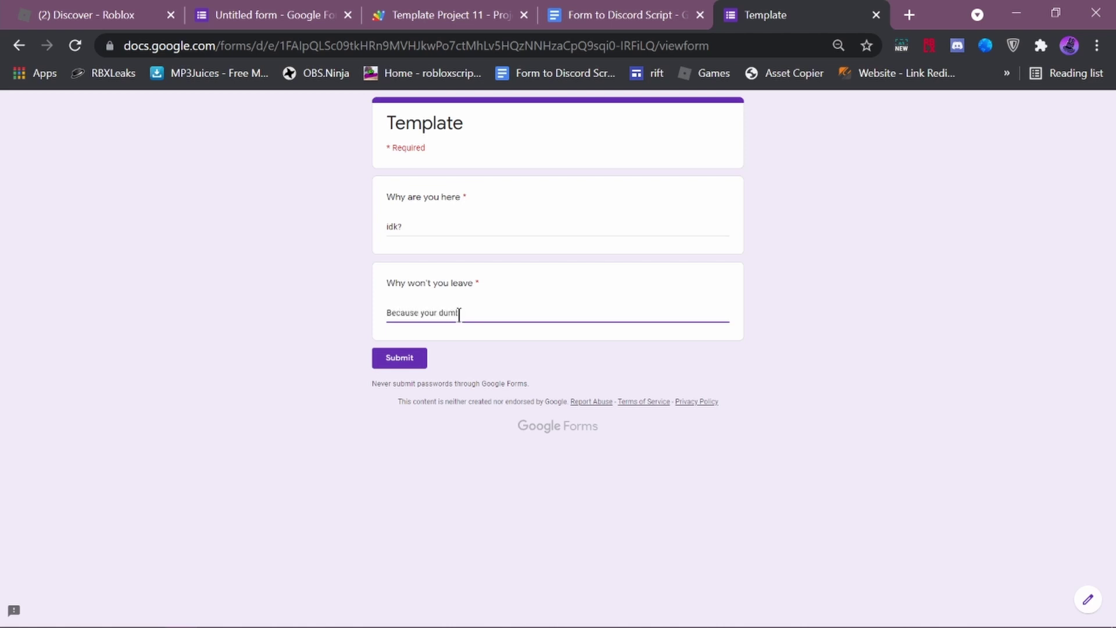
left_click(400, 358)
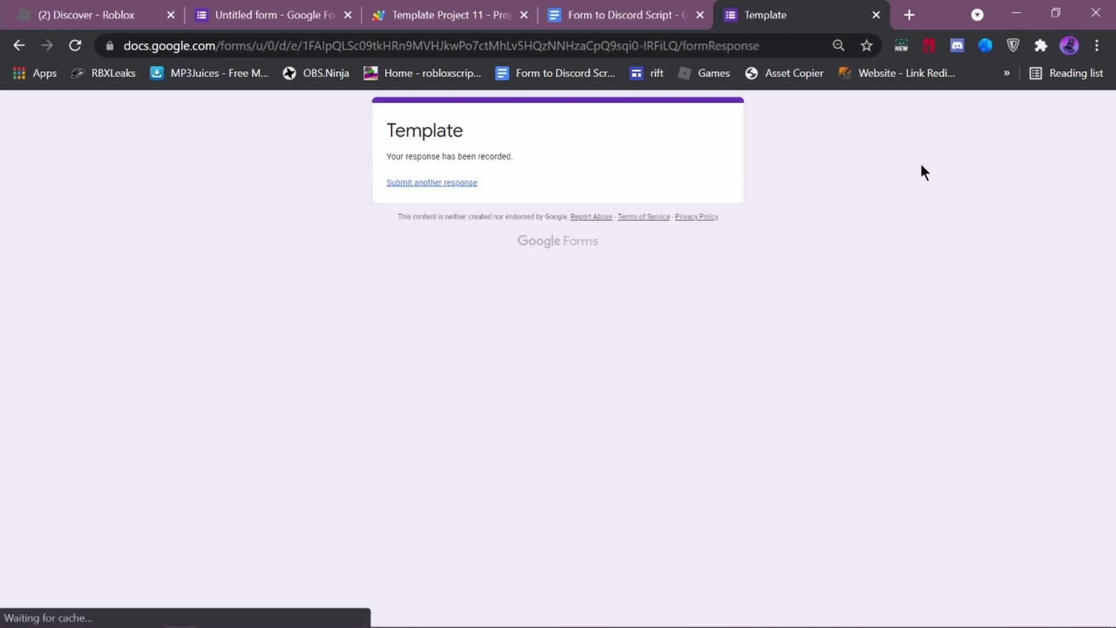
left_click(877, 15)
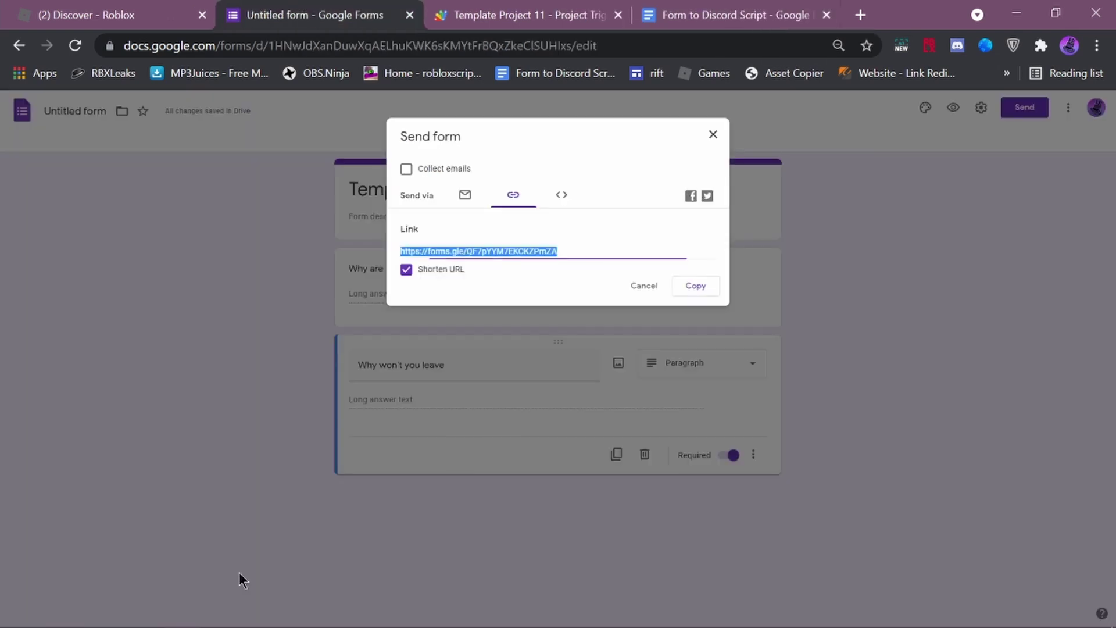
left_click(713, 136)
Open #announcements in Discord and inspect the bot's purple Template embed with both answers.
left_click(280, 614)
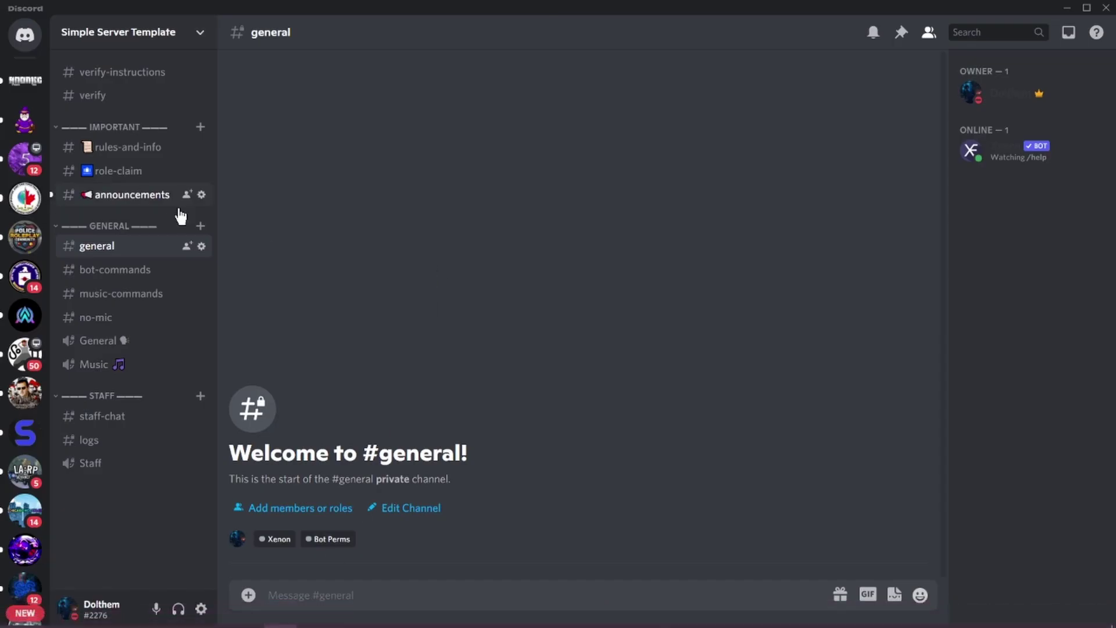
left_click(133, 195)
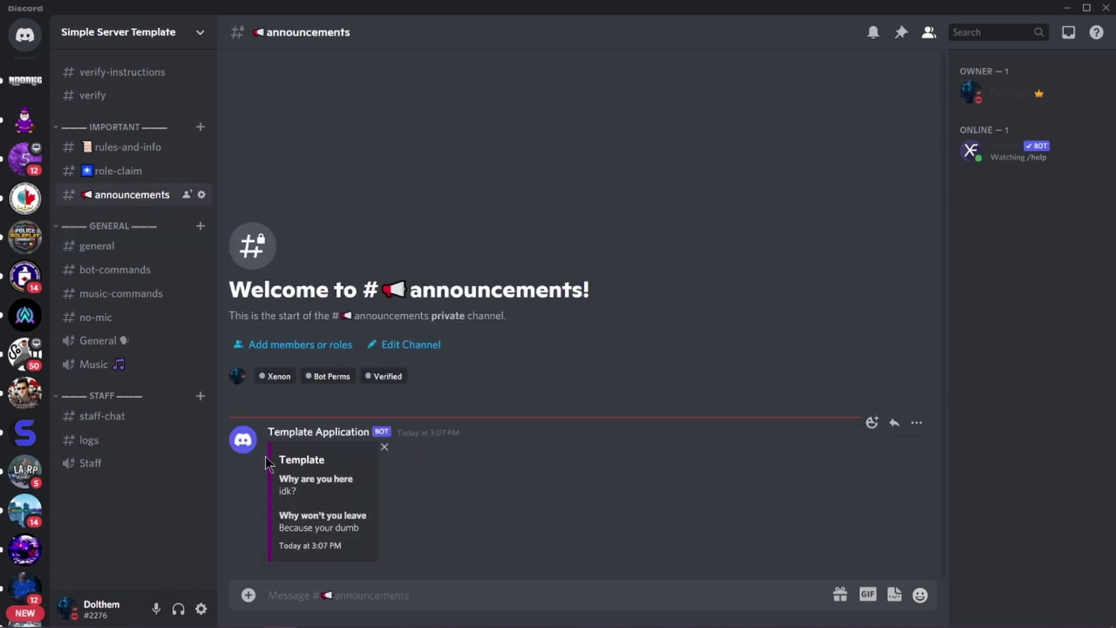
left_click_drag(287, 456, 372, 467)
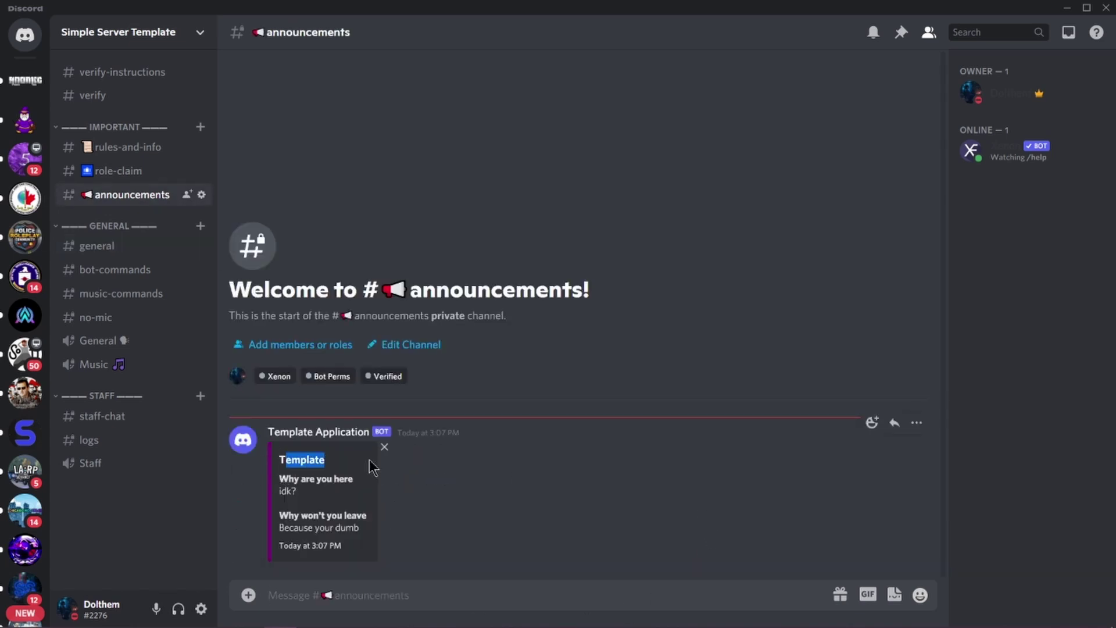
left_click_drag(278, 547, 463, 516)
scroll(32, 352, "down", 5)
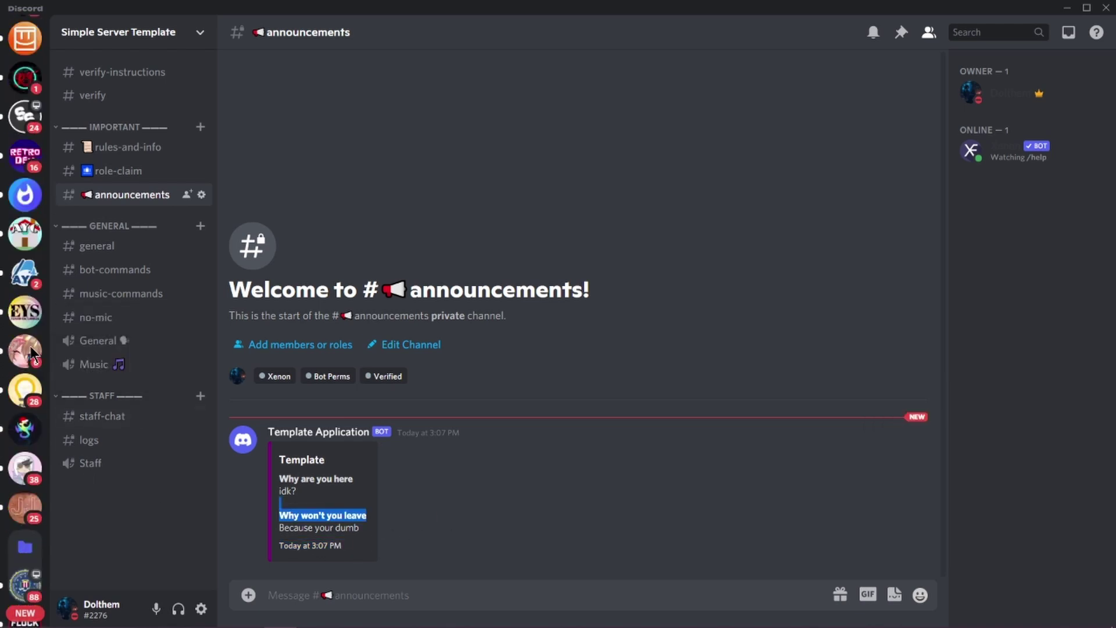
scroll(32, 352, "down", 8)
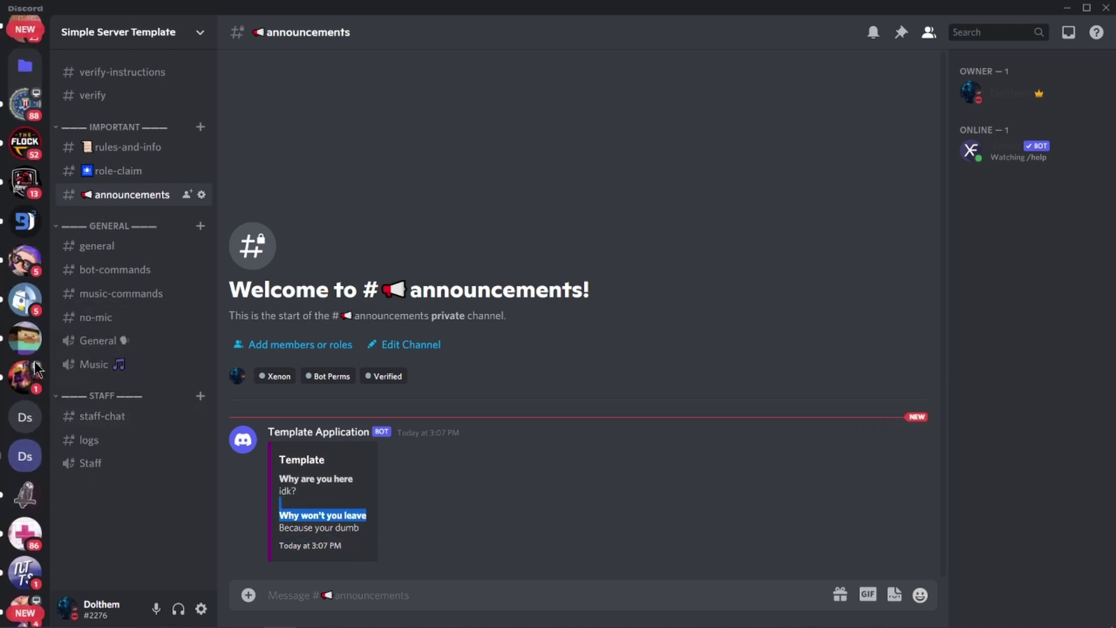
Switch to the complaints server's #ban-appeals channel and look through earlier Appeals Bot embeds.
scroll(35, 369, "down", 10)
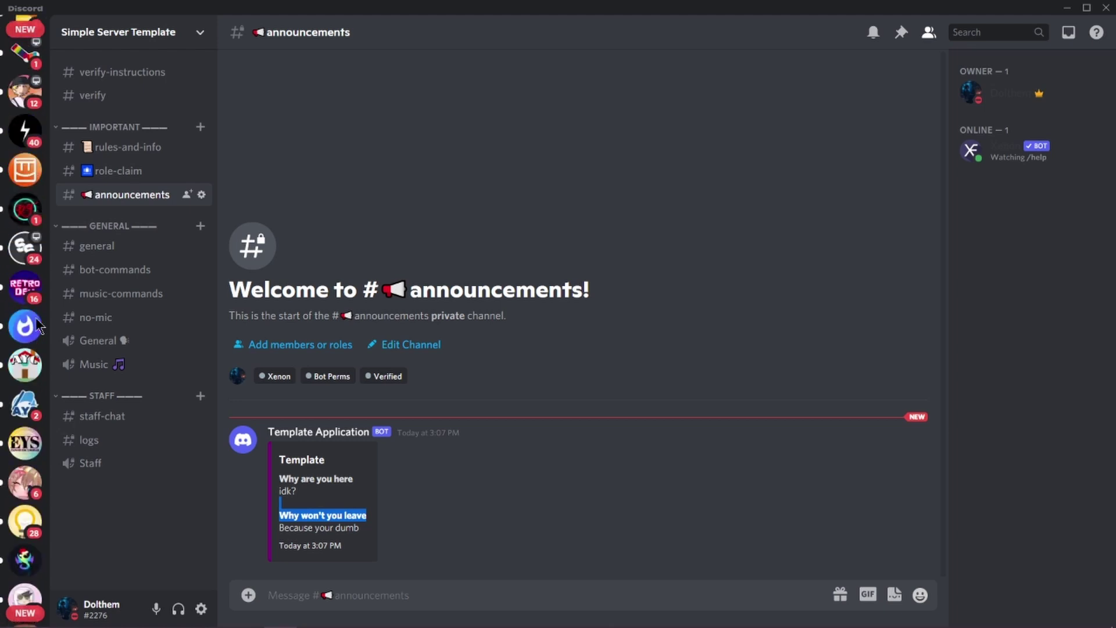
scroll(38, 325, "up", 10)
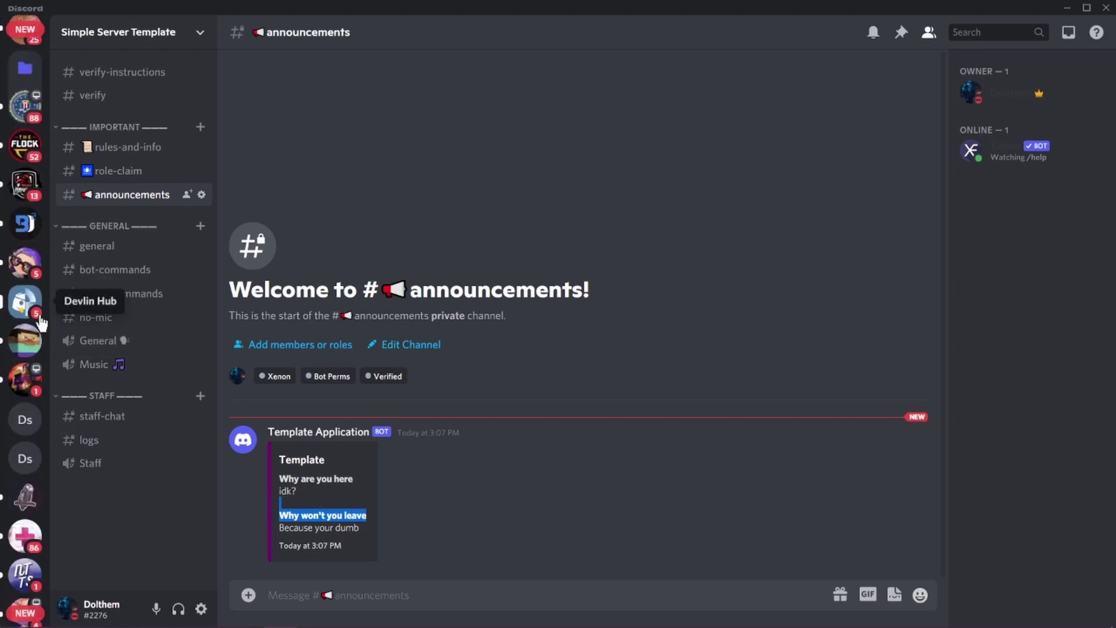
scroll(39, 323, "down", 10)
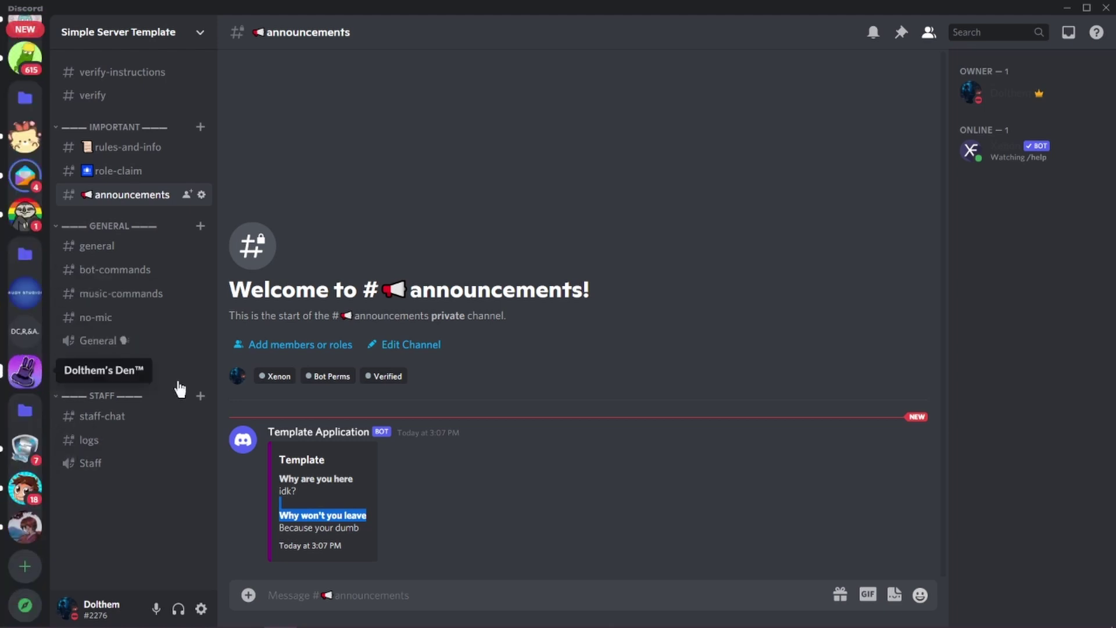
left_click(25, 371)
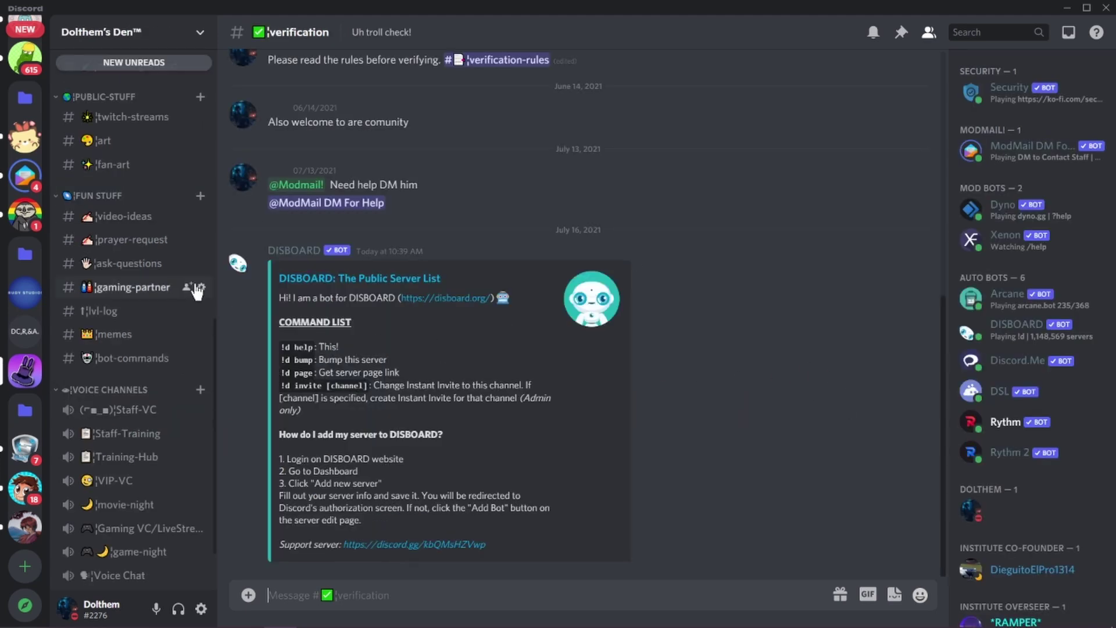
left_click(41, 343)
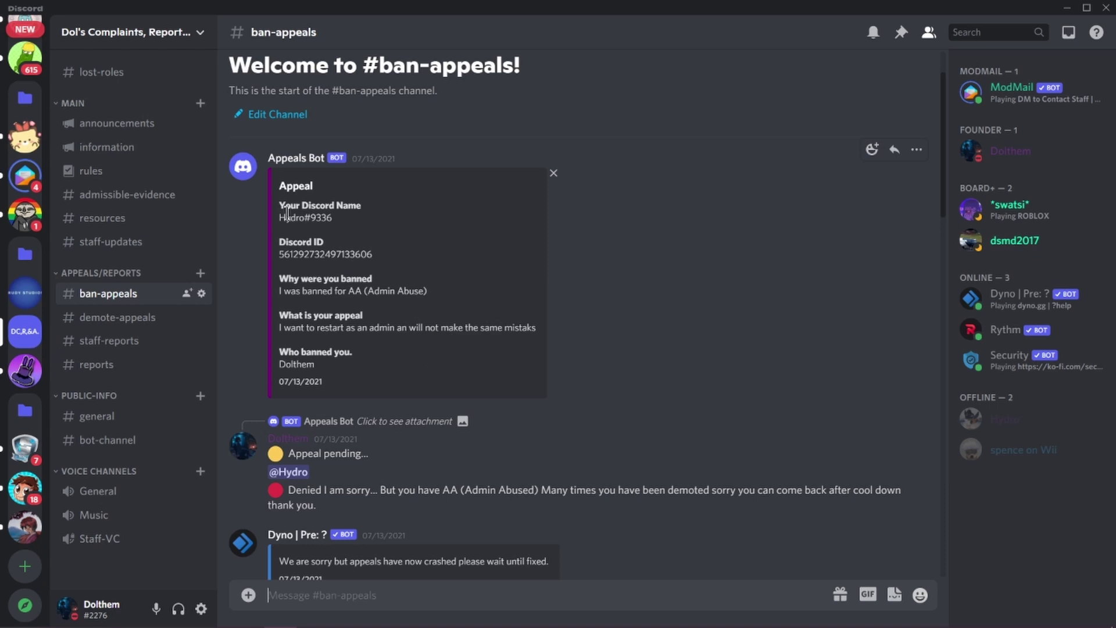
left_click_drag(287, 214, 452, 369)
left_click(323, 312)
scroll(240, 298, "down", 5)
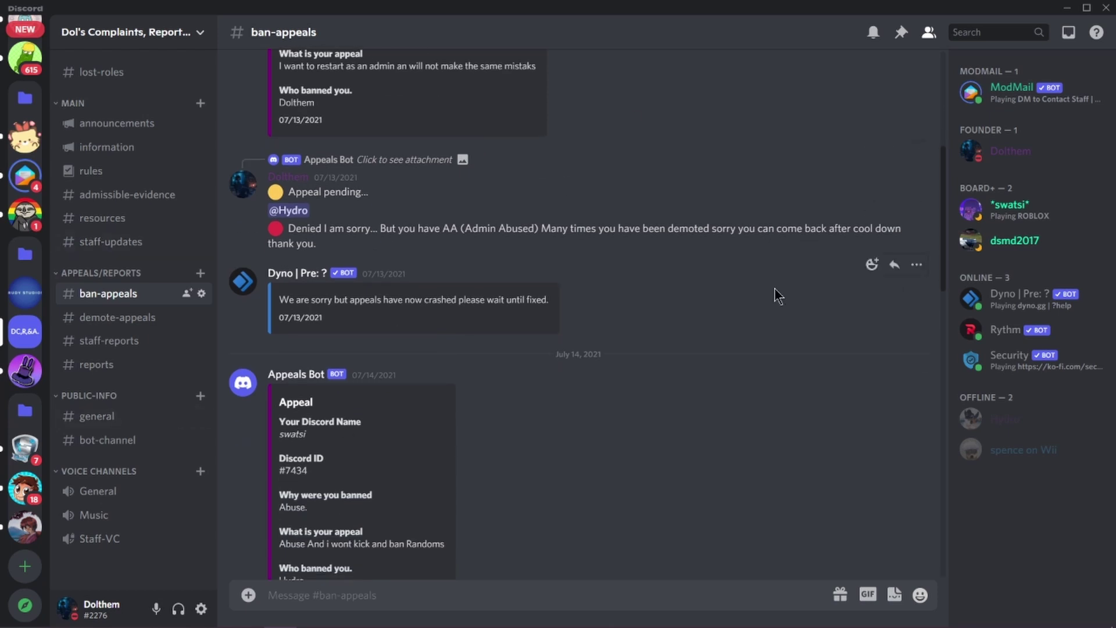
scroll(368, 419, "down", 3)
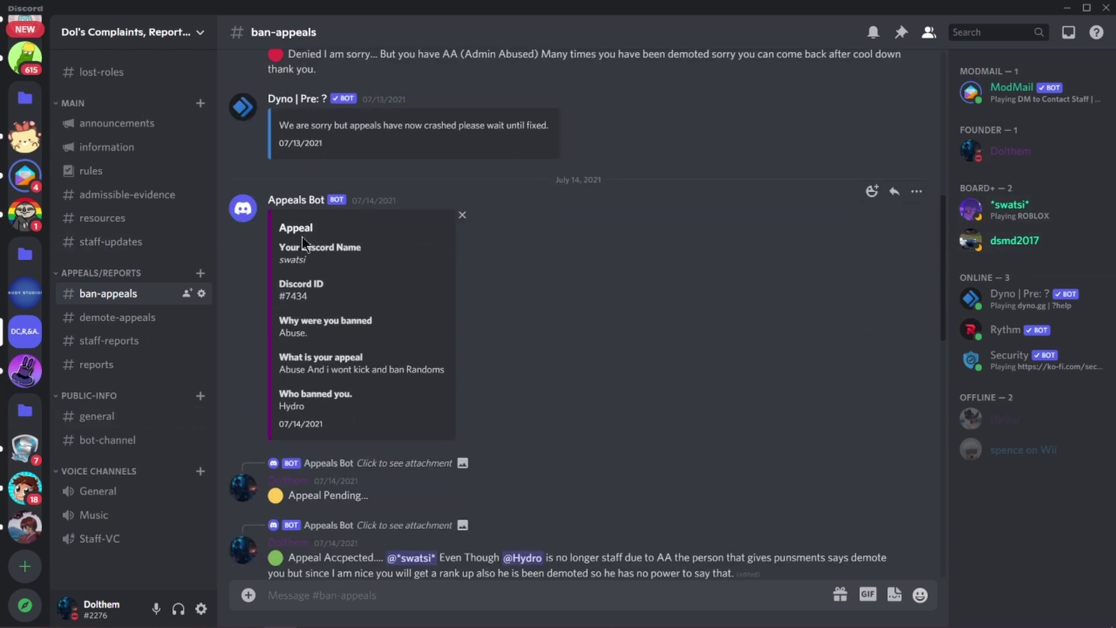
Browse the Founder, Board+, Appeals Agent and Junior Appeals Agent roles in Server Settings.
left_click(127, 35)
left_click(130, 123)
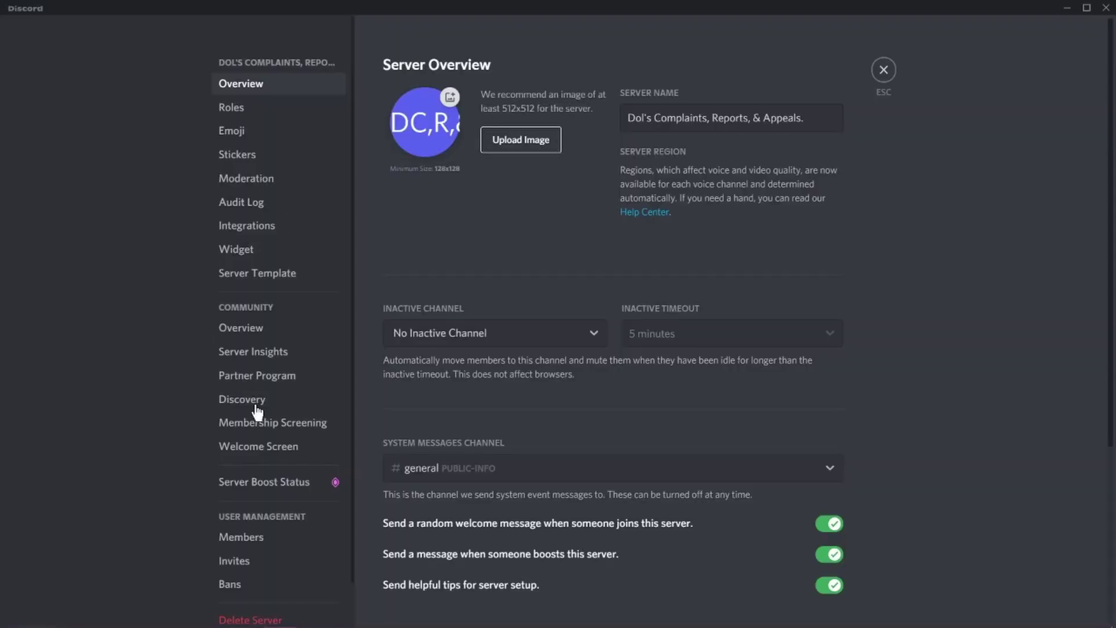
left_click(264, 108)
scroll(949, 302, "down", 2)
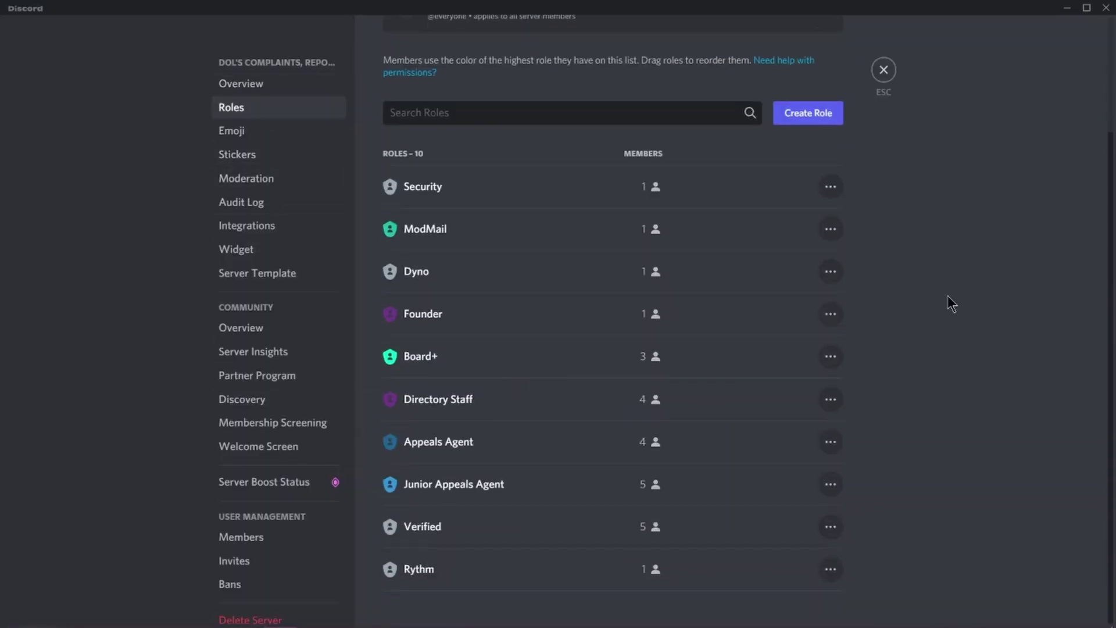
left_click(794, 313)
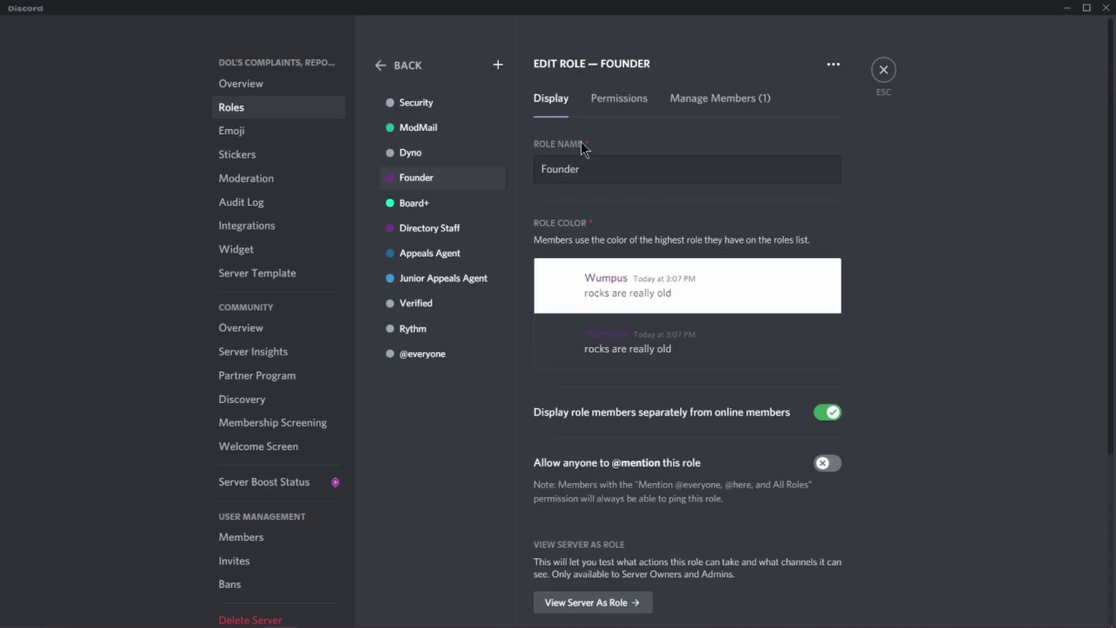
left_click(429, 203)
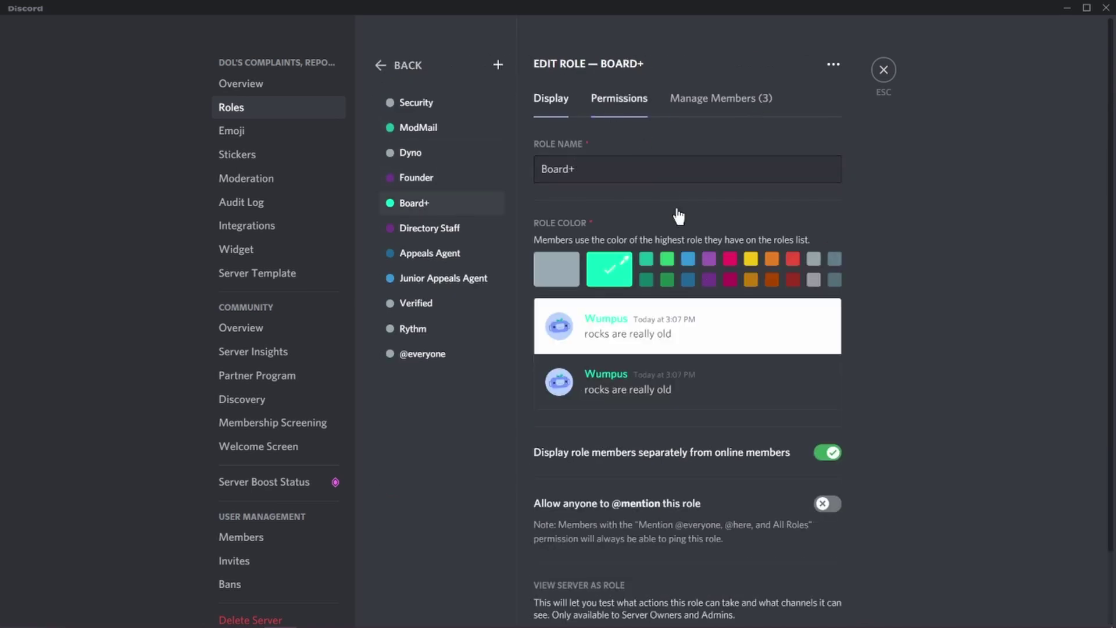
type("We")
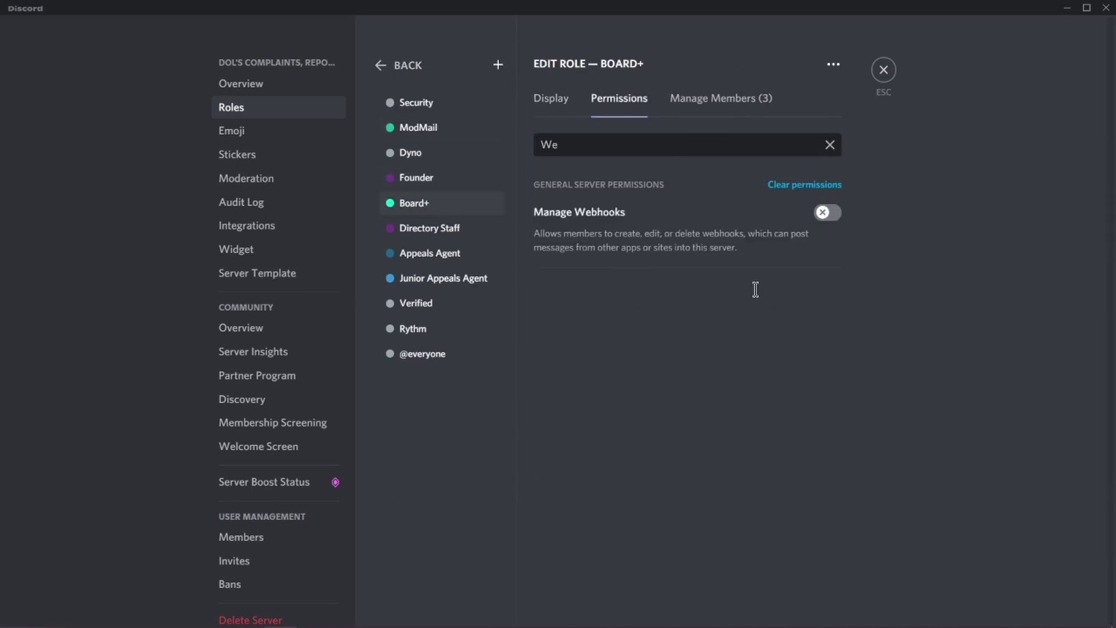
left_click(441, 253)
left_click(437, 278)
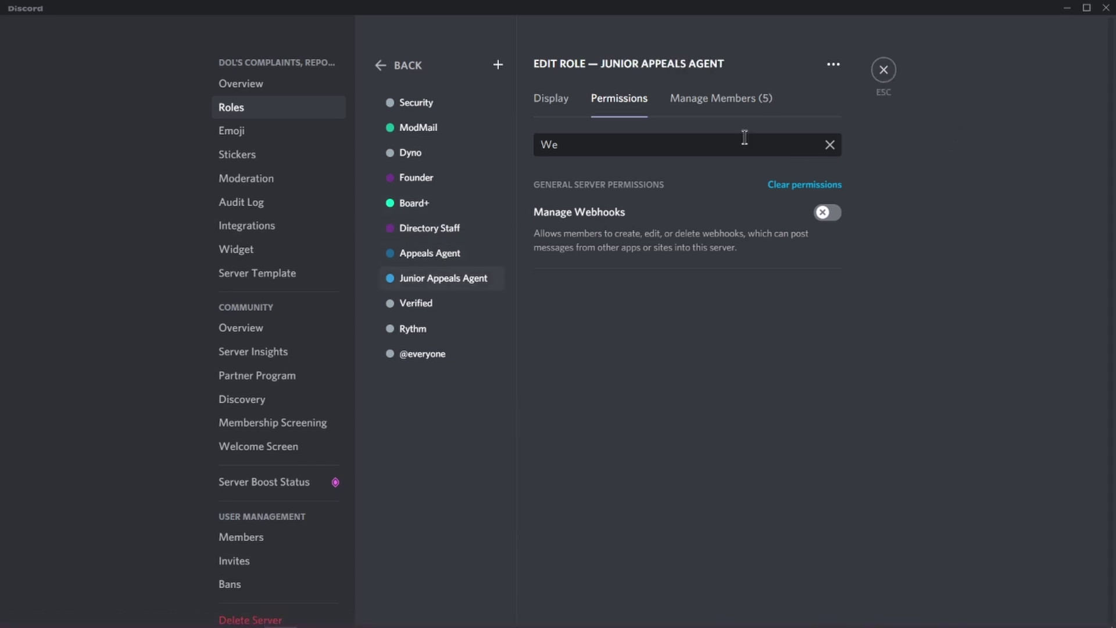
left_click(885, 74)
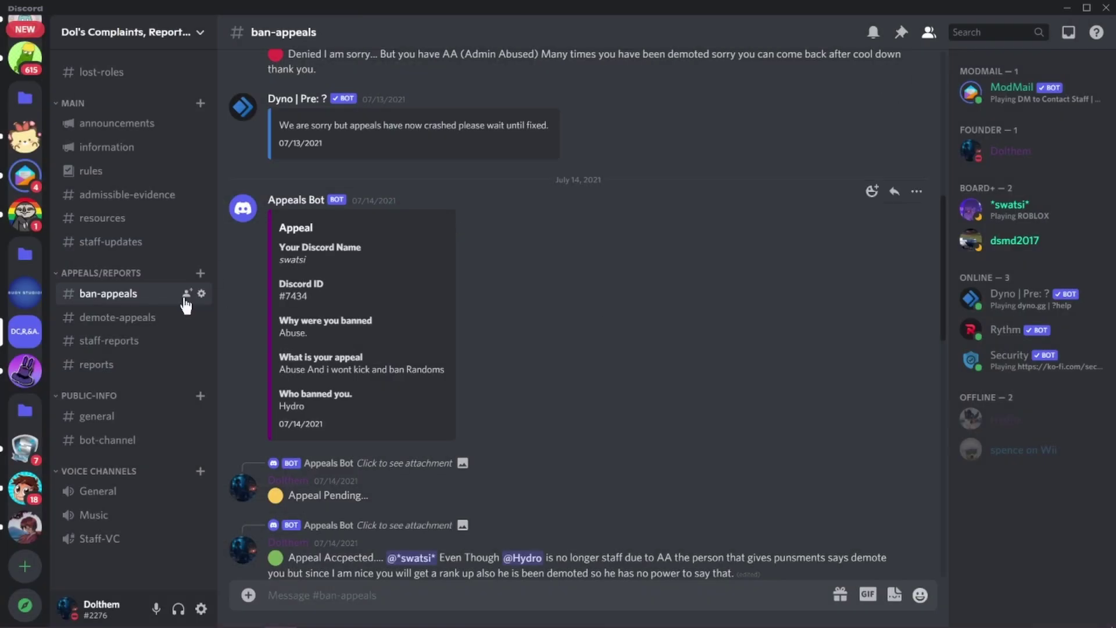
scroll(567, 448, "down", 10)
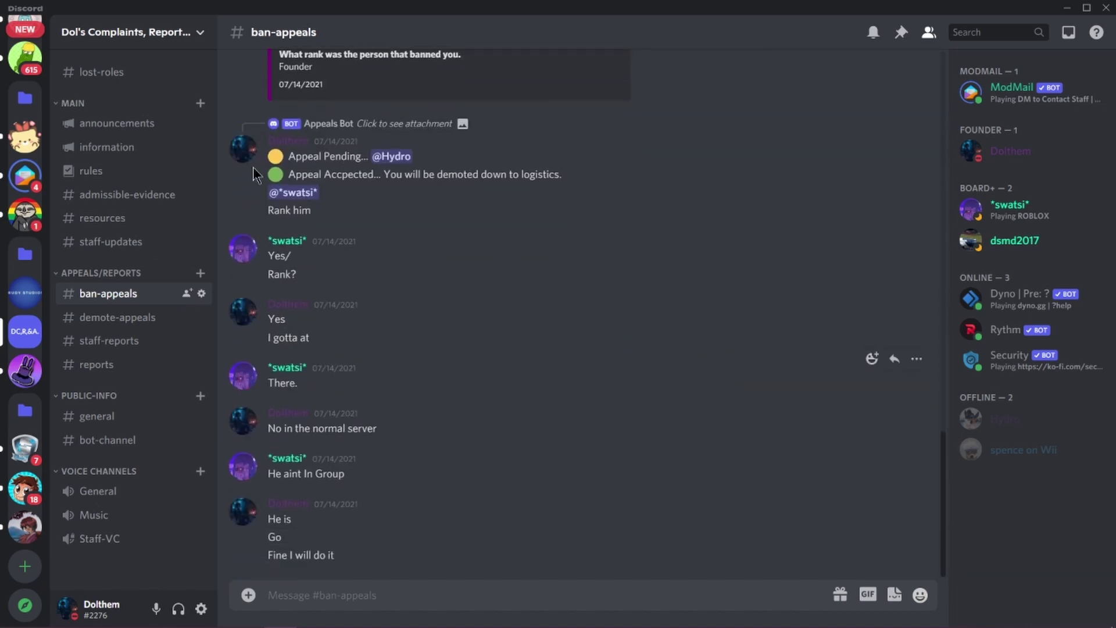
left_click(145, 32)
left_click(137, 117)
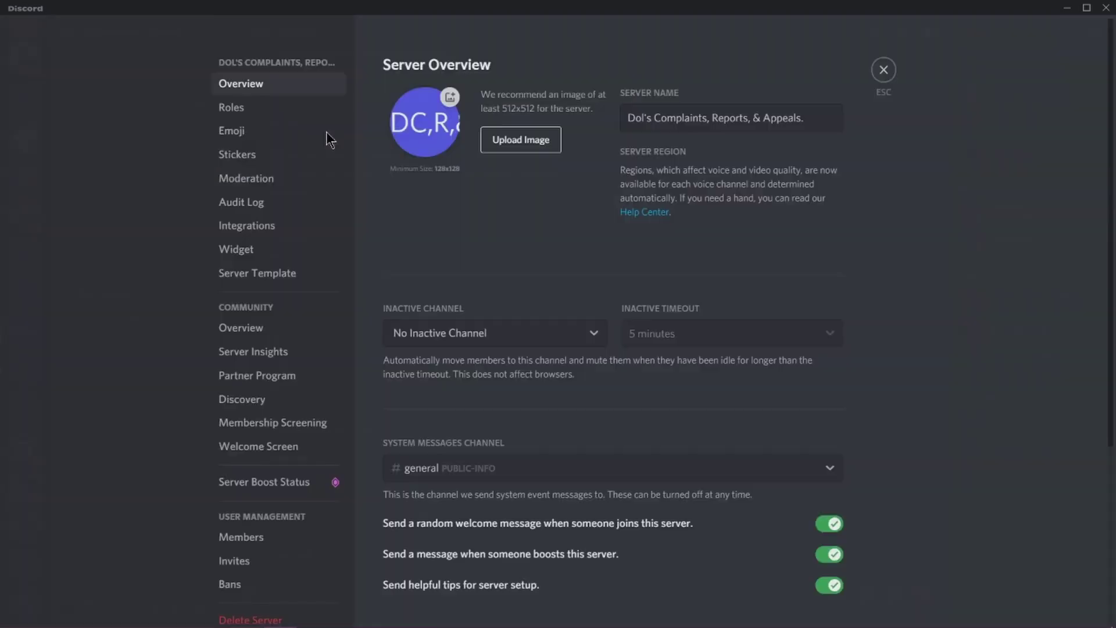
left_click(316, 112)
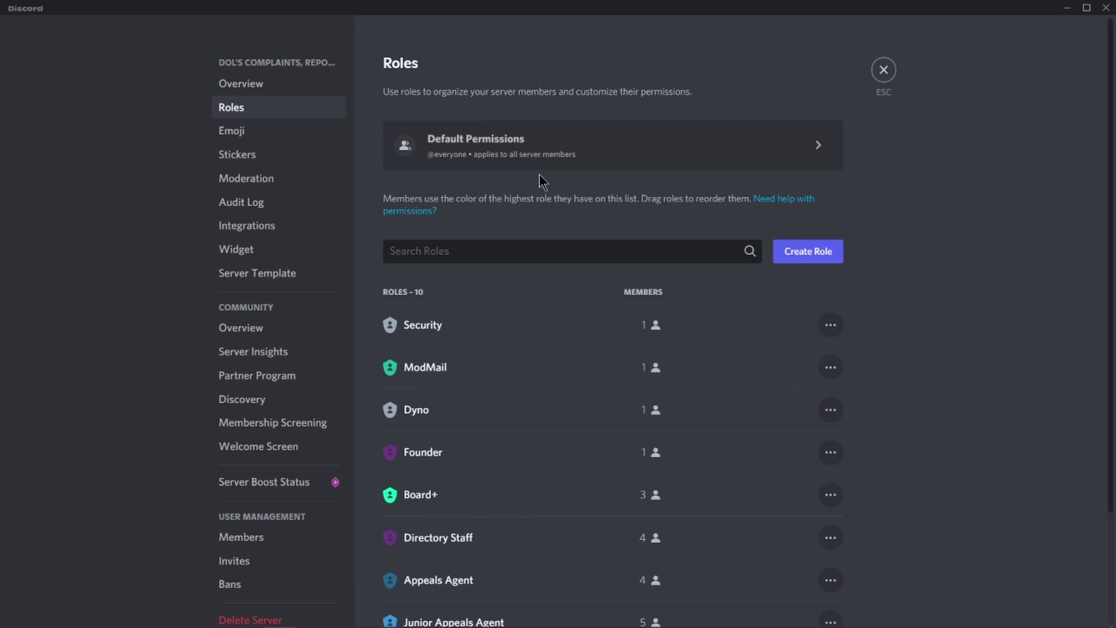
scroll(538, 176, "down", 2)
left_click(501, 528)
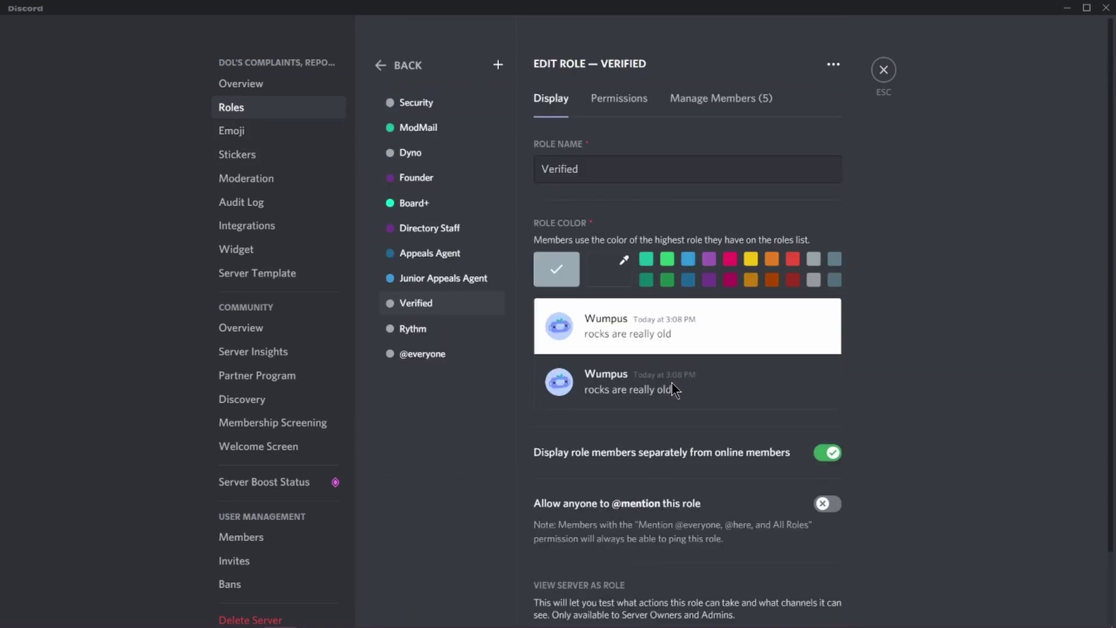
left_click(613, 100)
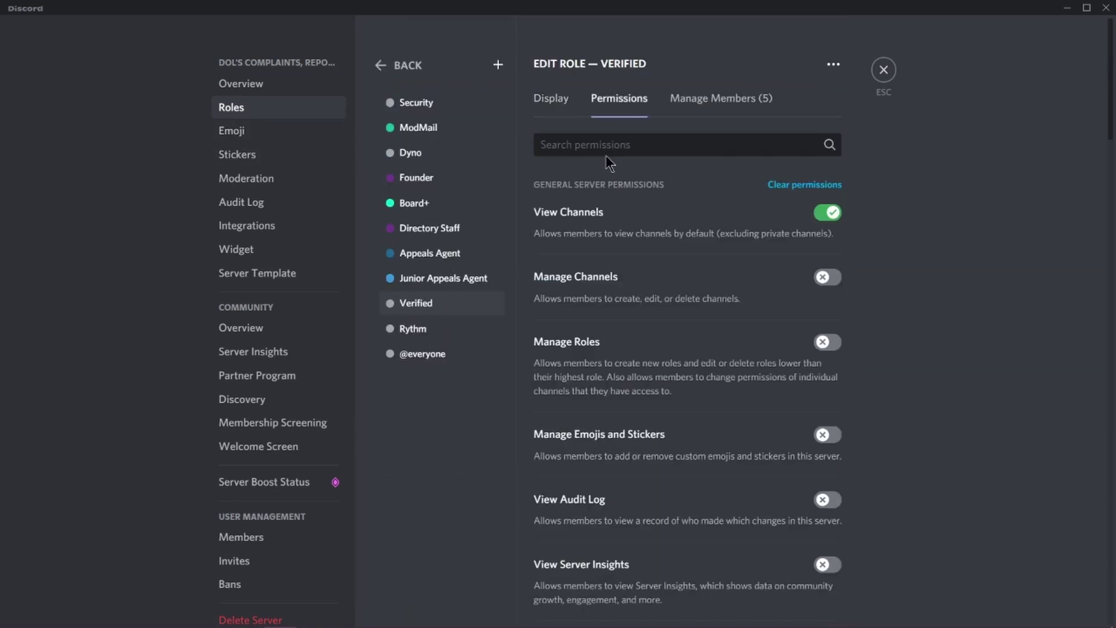
left_click(607, 146)
type("we")
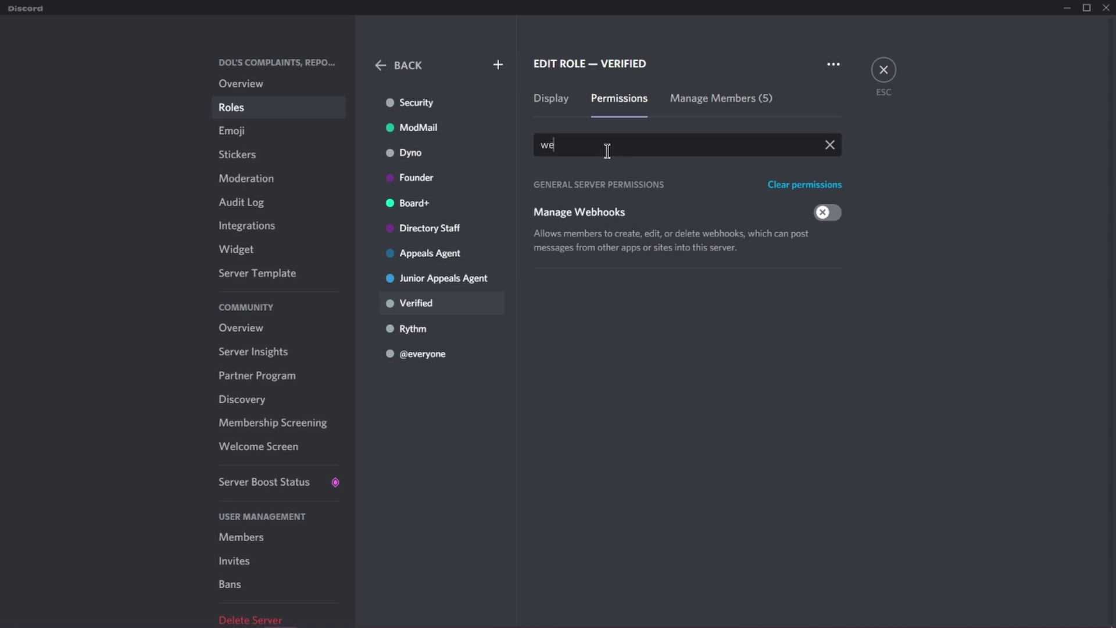
left_click(435, 356)
left_click(882, 72)
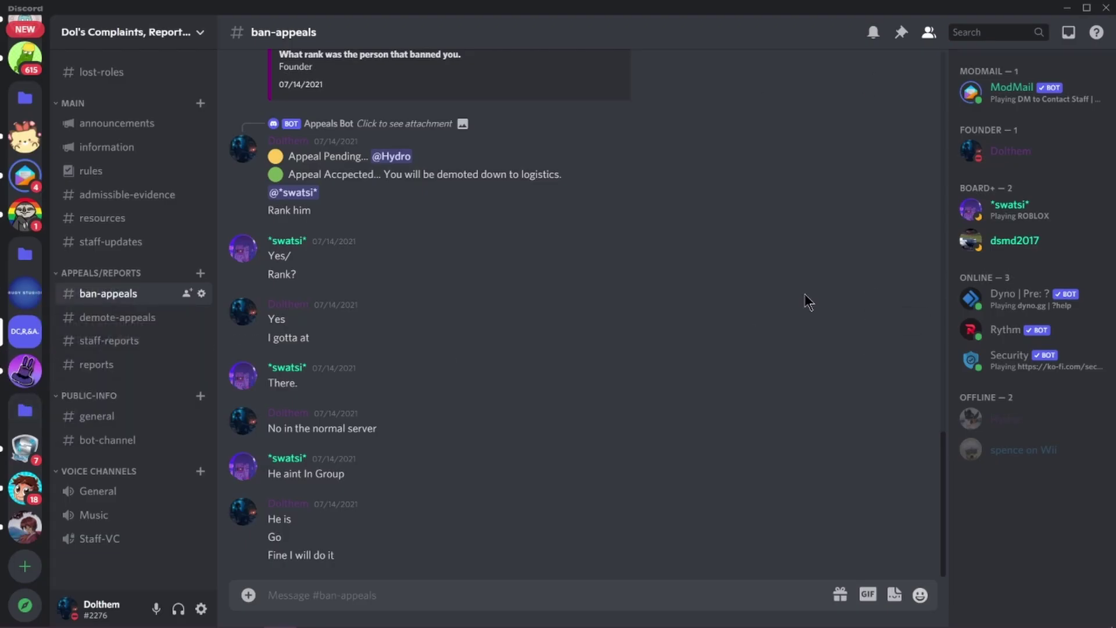
View the Security bot's profile and read the #rules channel.
left_click(1054, 371)
left_click(536, 367)
left_click(90, 178)
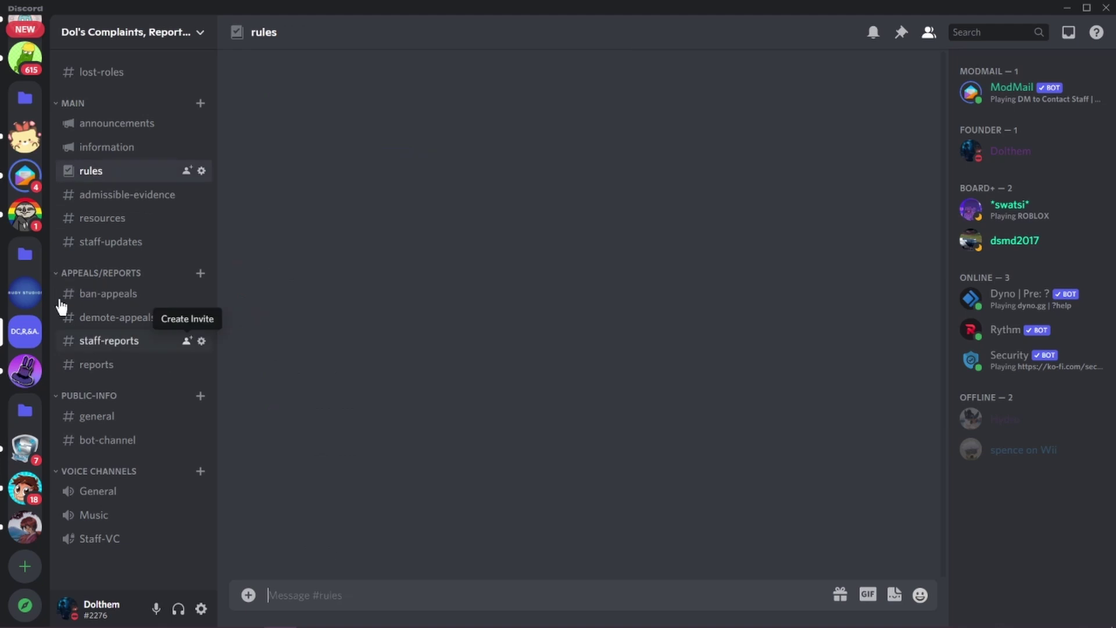
left_click_drag(285, 117, 268, 268)
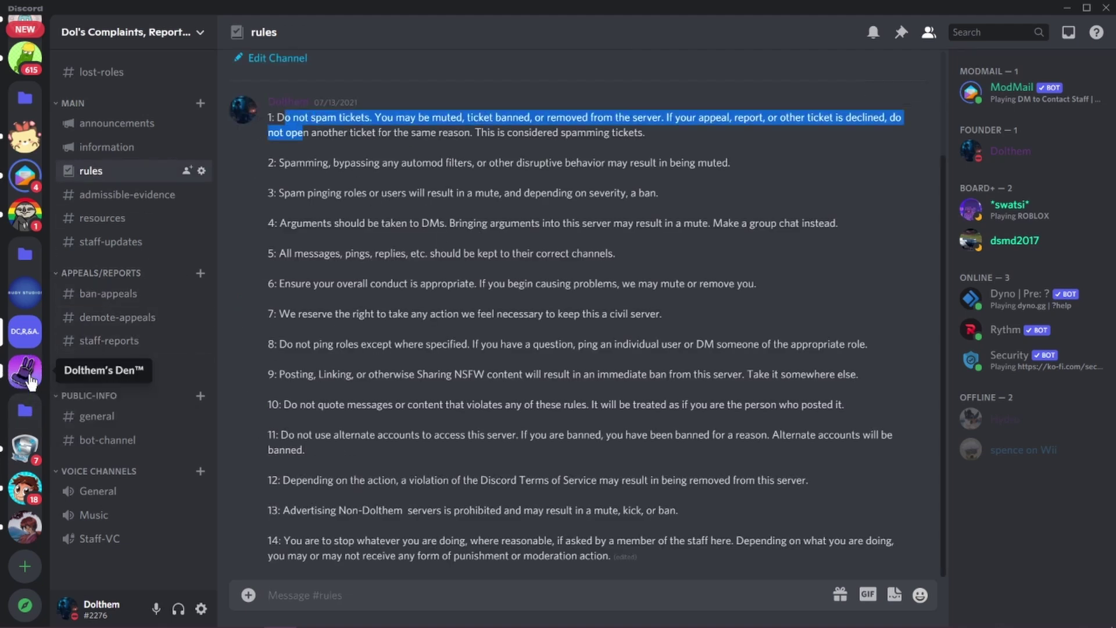
Post a dsc.gg invite link in another server's #general-chat channel.
left_click(29, 381)
scroll(1029, 344, "down", 8)
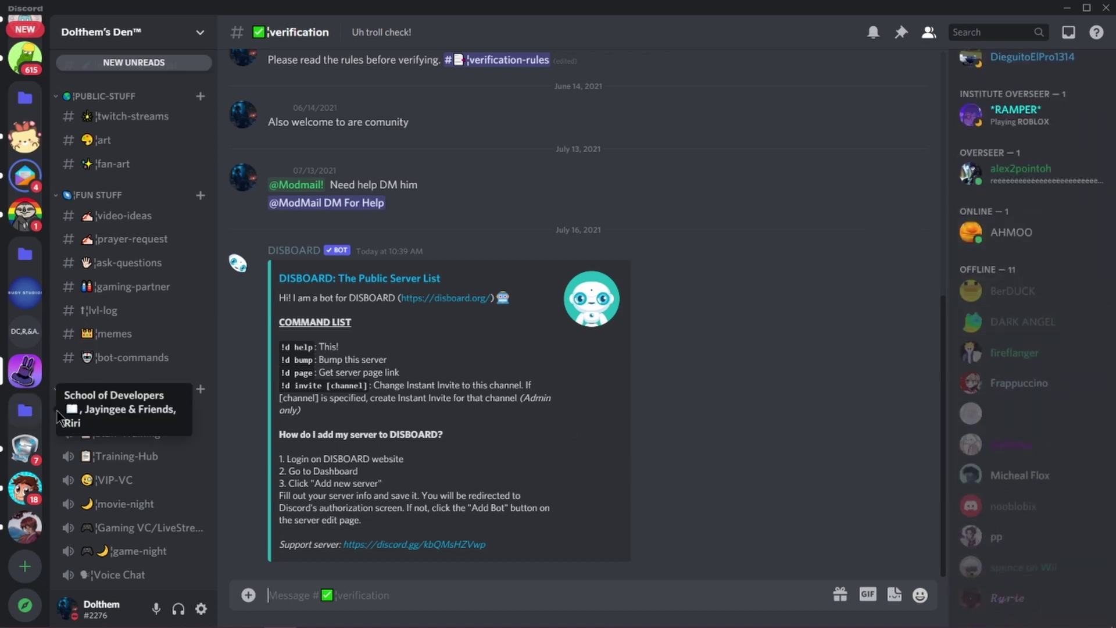
scroll(139, 360, "up", 2)
scroll(130, 337, "up", 5)
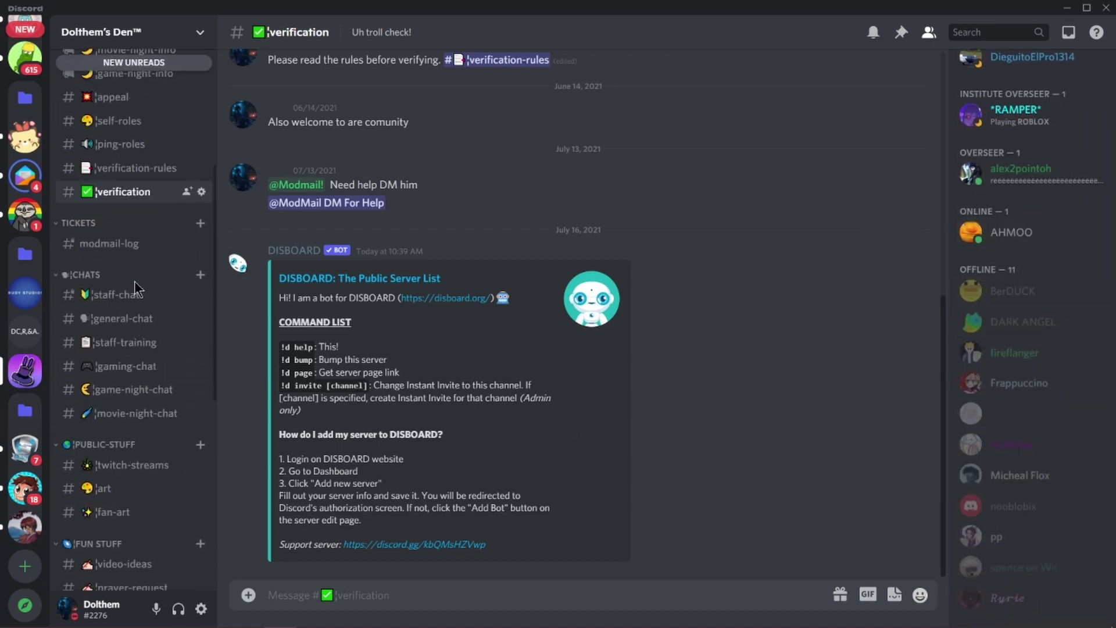
left_click(126, 319)
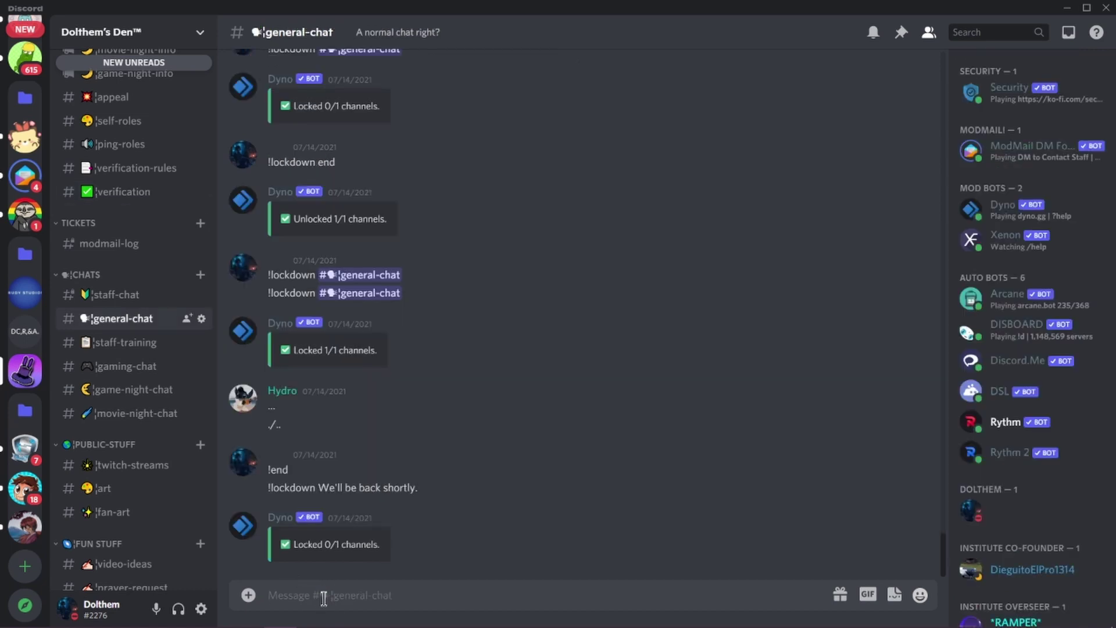
type("dsc.gg")
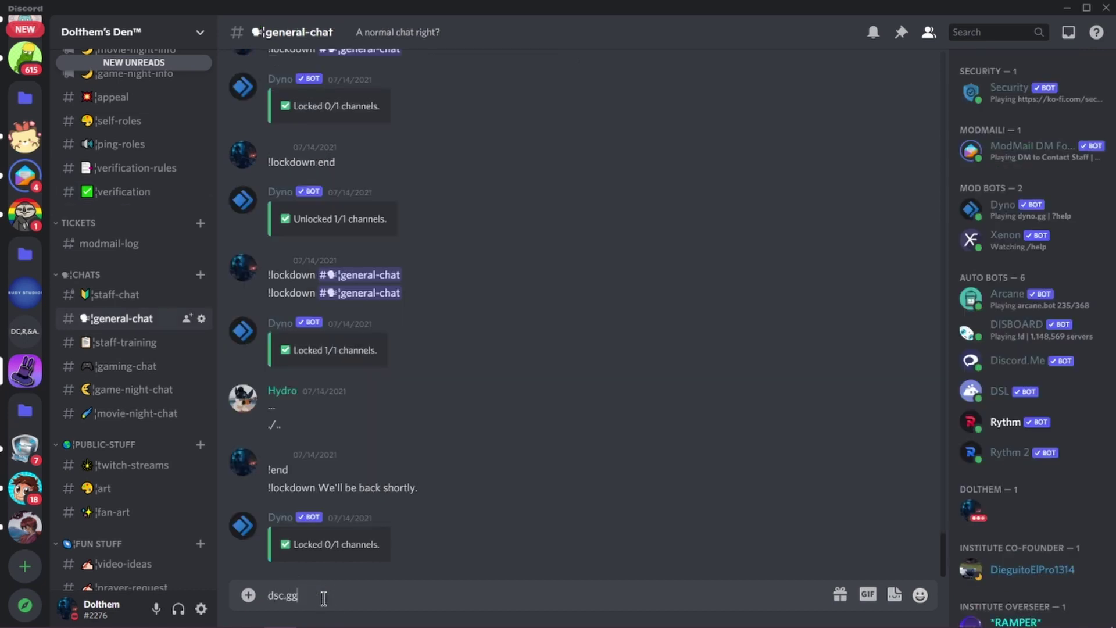
key("Return")
Select the newly sent link message, then replace the loading Chrome tab with a fresh new tab.
left_click_drag(346, 557, 266, 559)
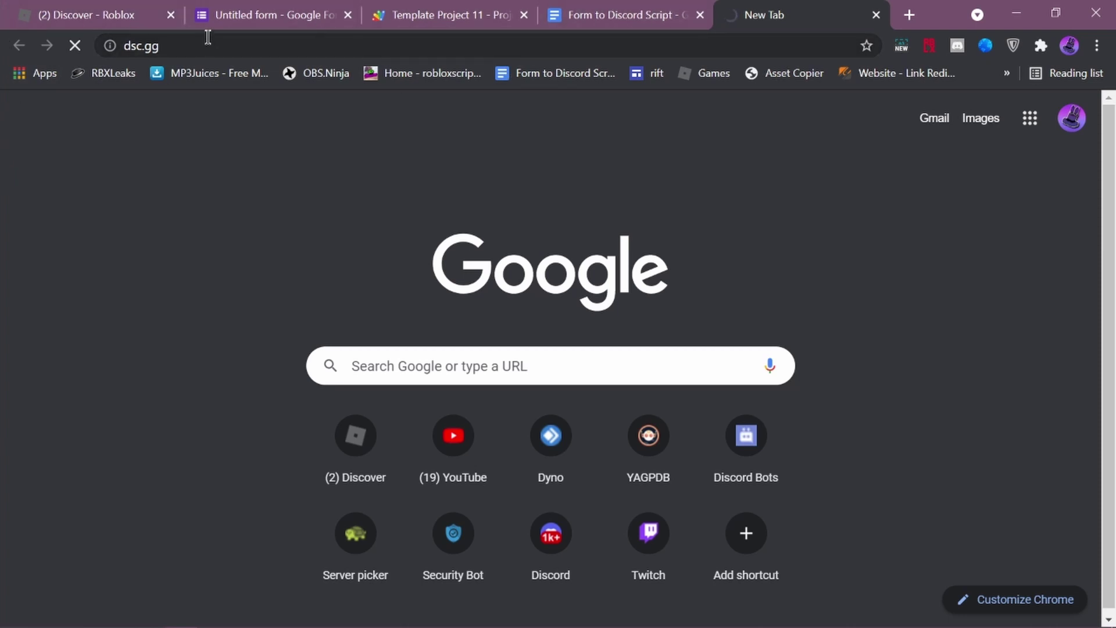
left_click(876, 15)
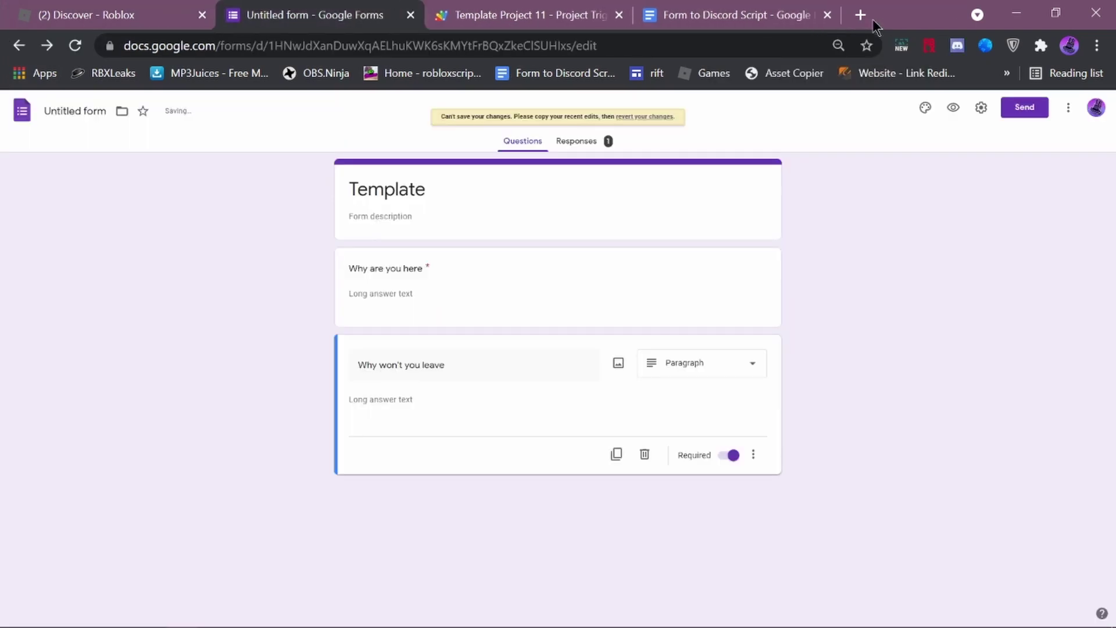
left_click(874, 17)
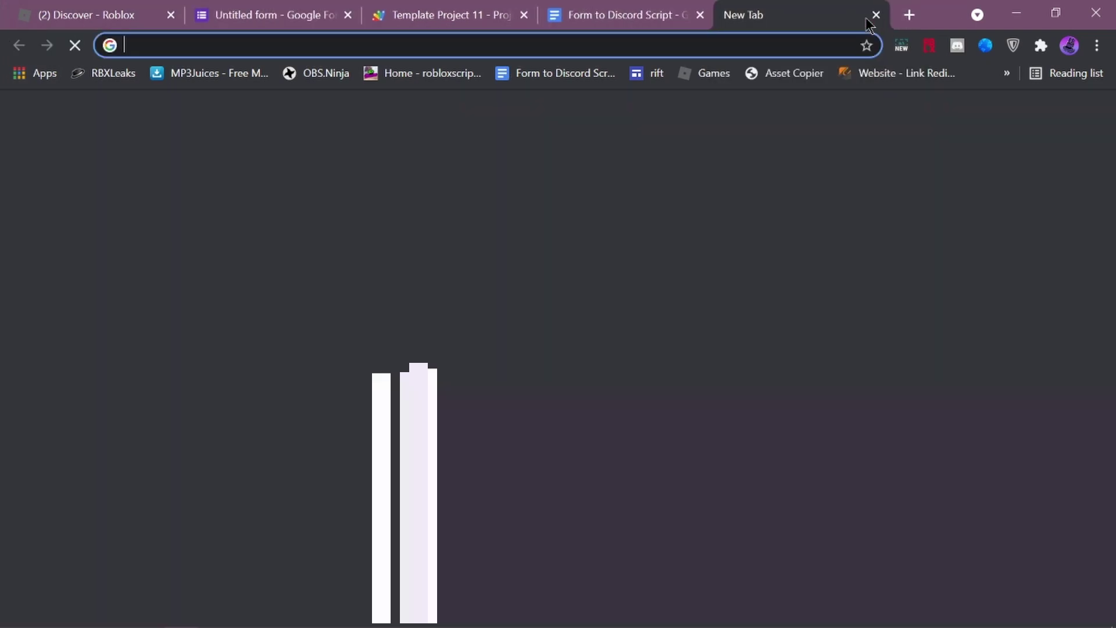
Close the Form to Discord Script, Apps Script project and Untitled form tabs, then return to Discord.
left_click(701, 15)
left_click(524, 15)
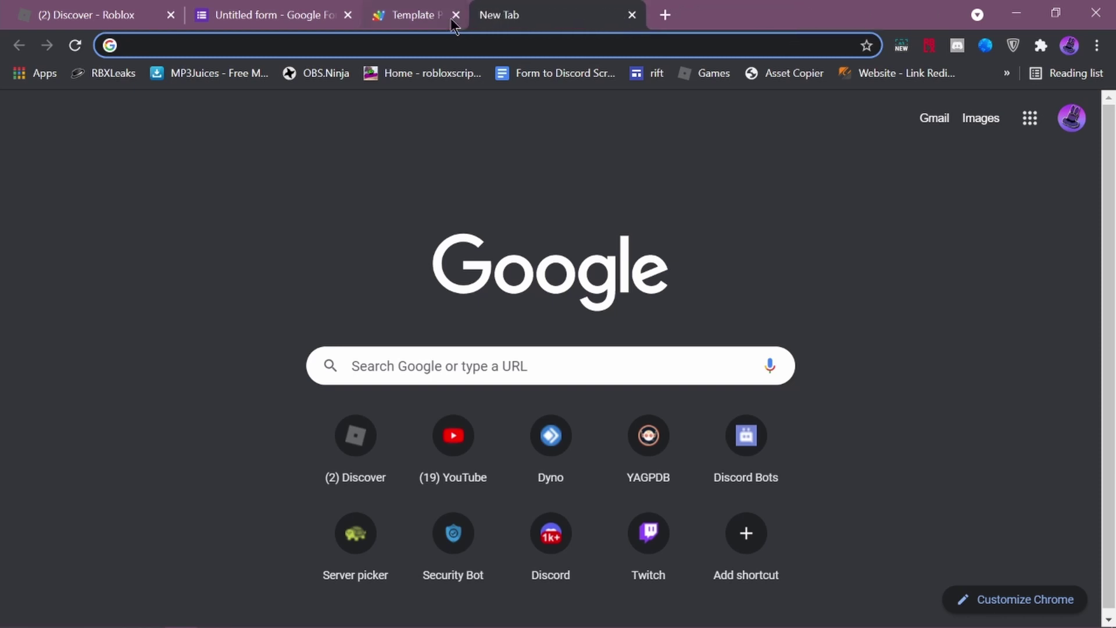
left_click(340, 15)
left_click(347, 15)
left_click(180, 614)
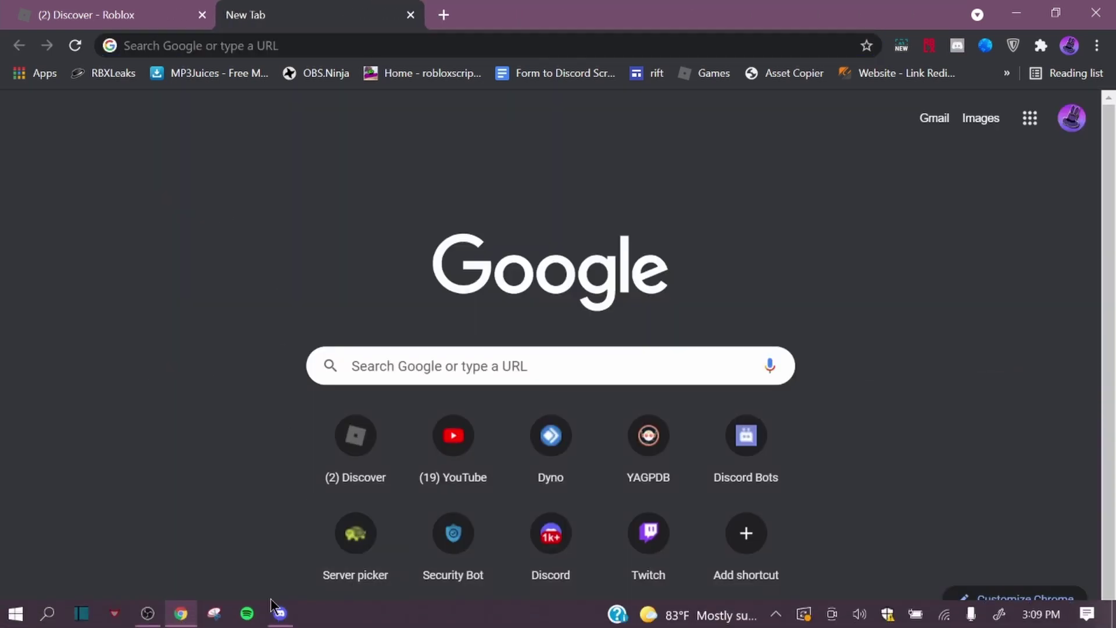
Scroll the channel list, then open and dismiss the server invite dialog.
scroll(1032, 466, "down", 8)
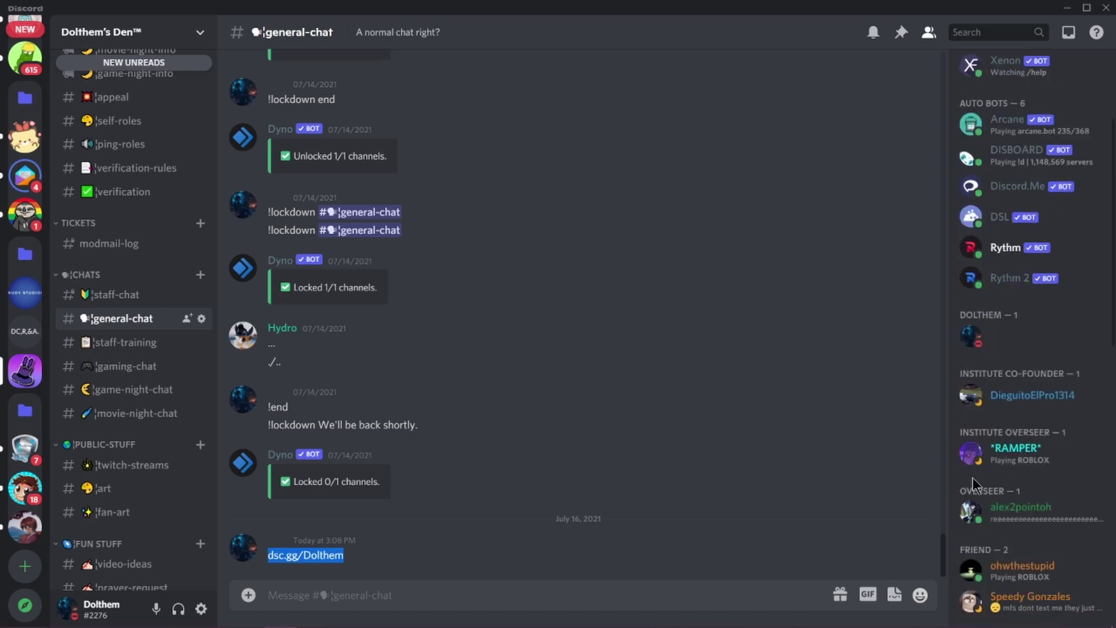
scroll(133, 291, "up", 5)
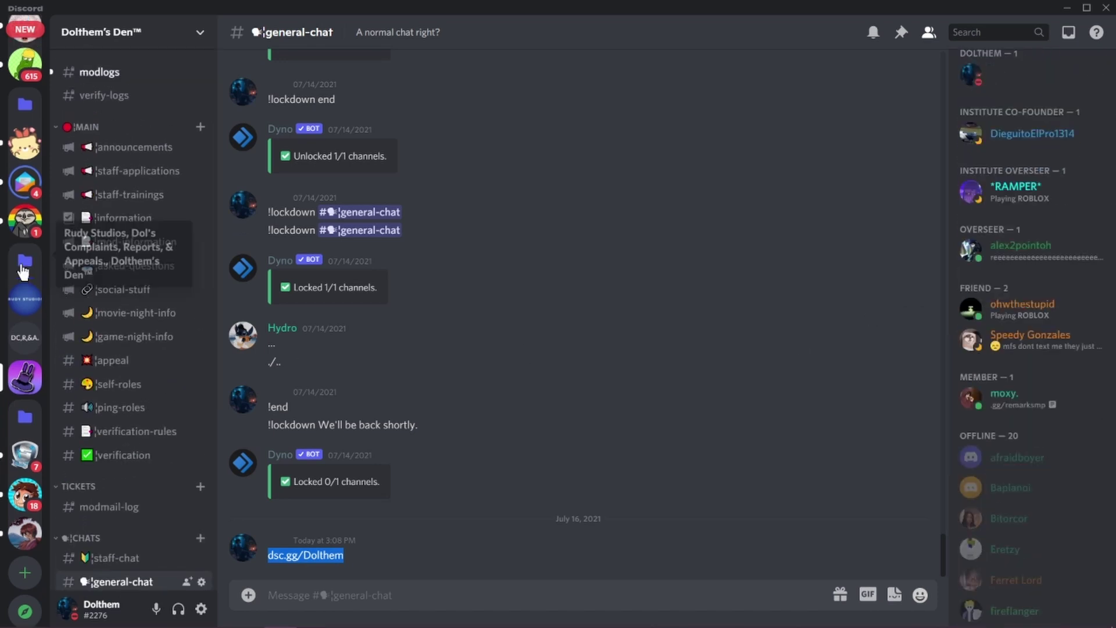
scroll(27, 261, "up", 6)
scroll(26, 262, "up", 10)
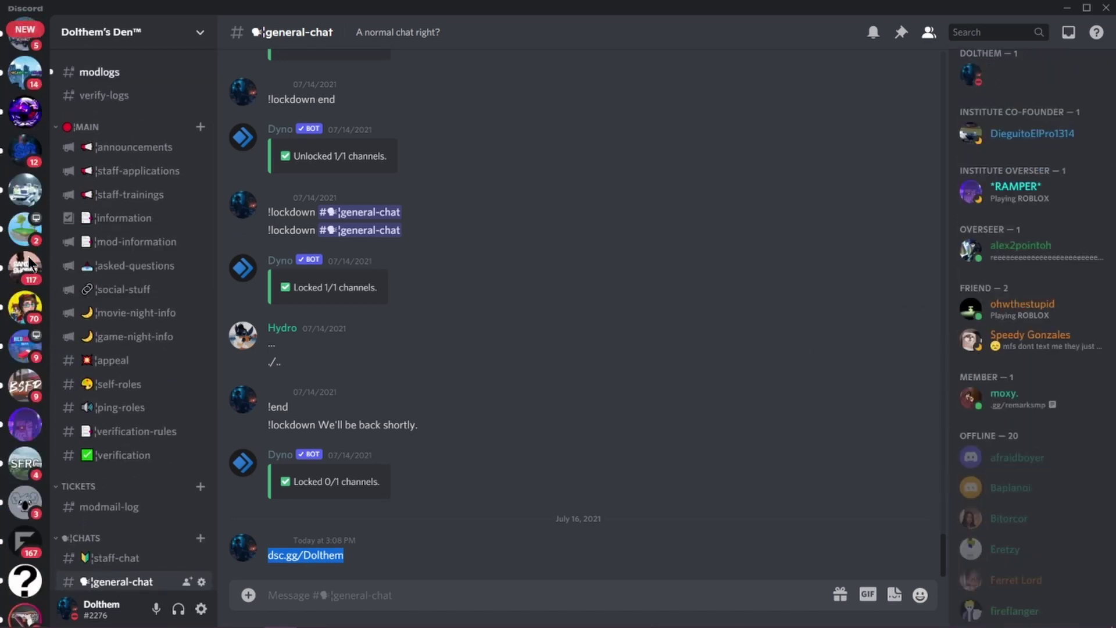
left_click(188, 71)
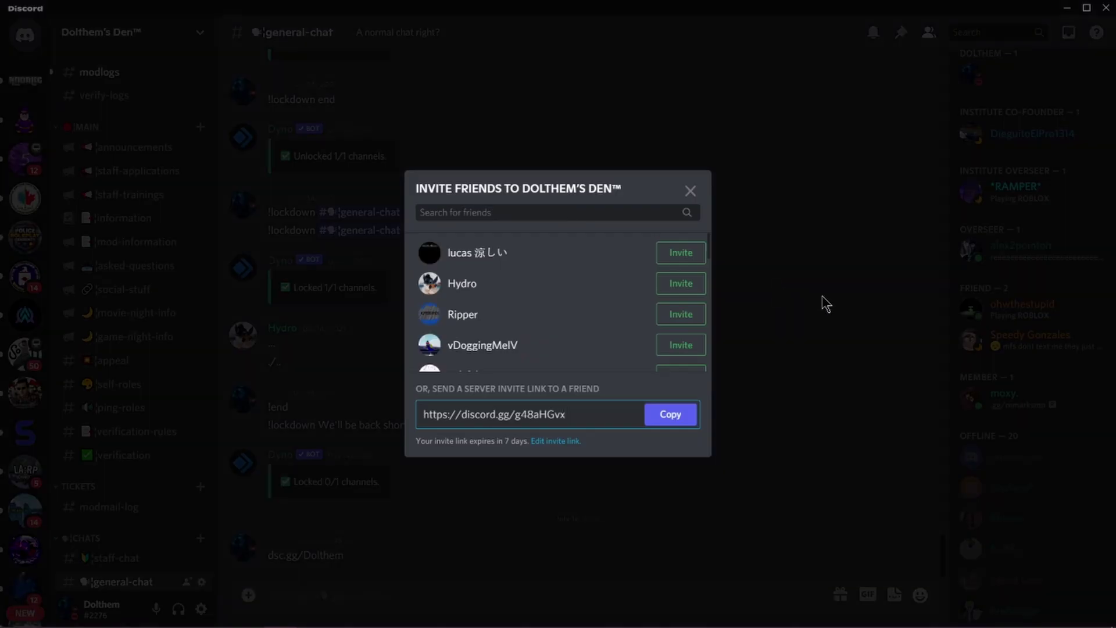
left_click(823, 304)
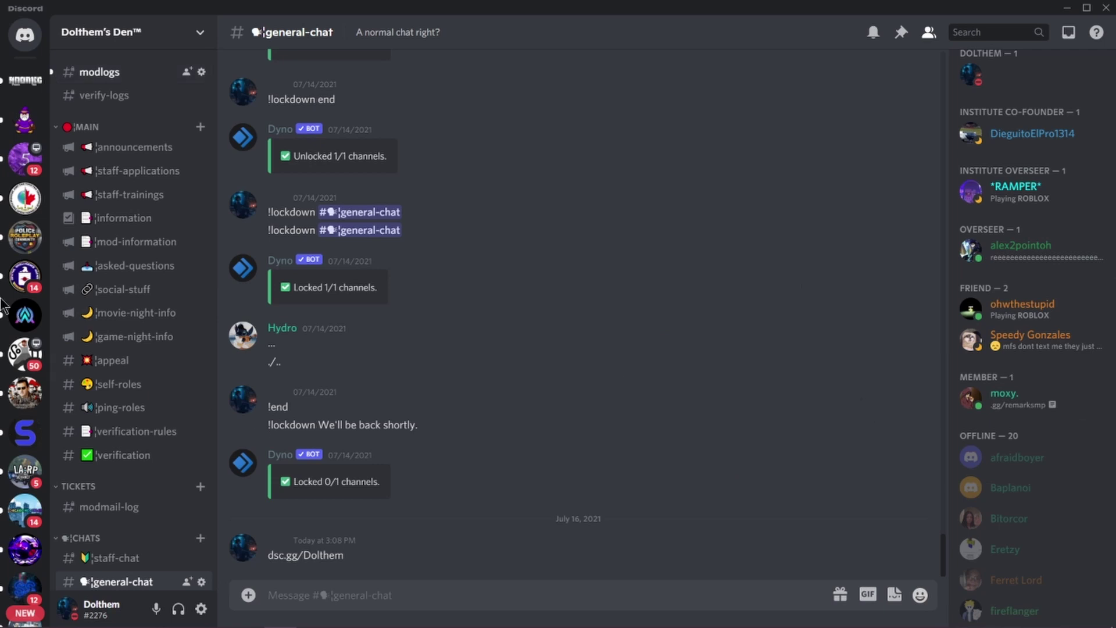
Open the #modlogs channel and scroll down through its messages.
scroll(137, 299, "down", 6)
scroll(118, 331, "up", 5)
scroll(116, 329, "up", 1)
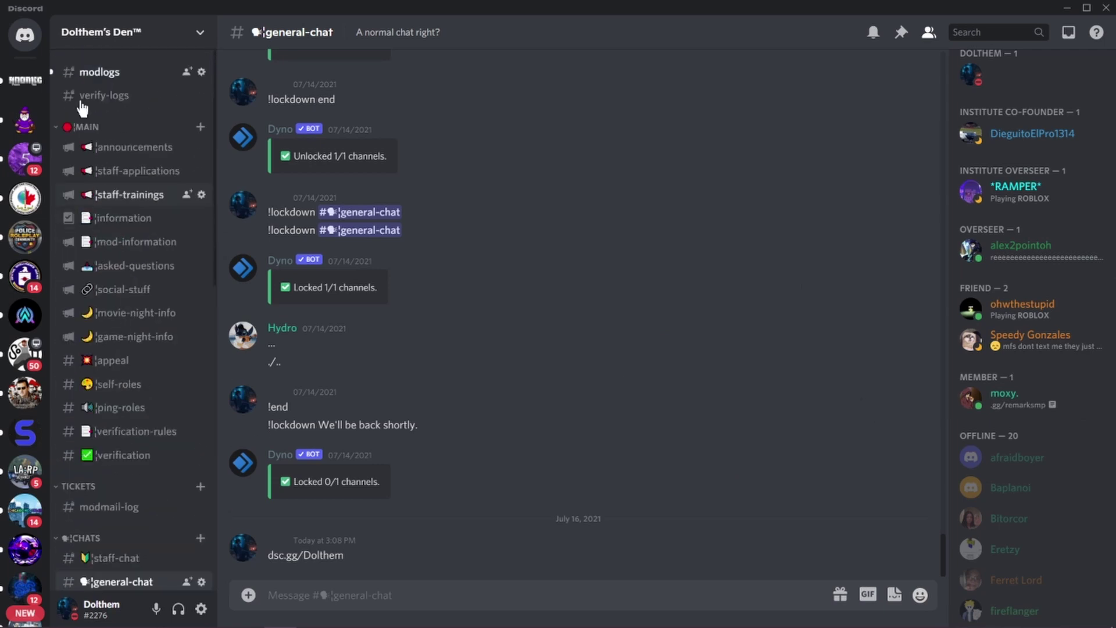
left_click(130, 80)
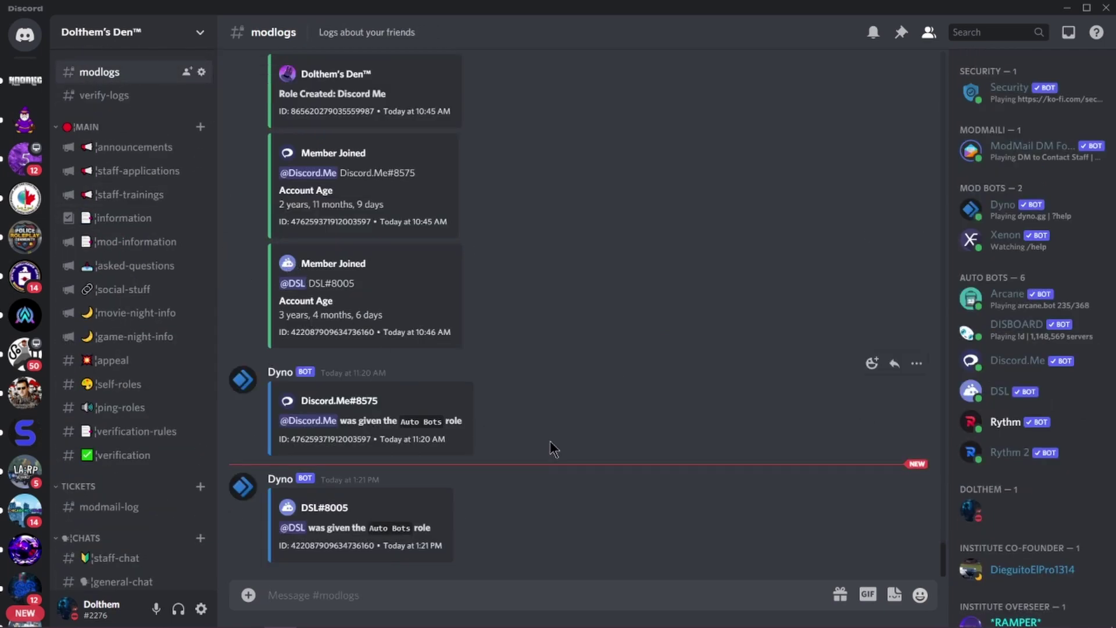
scroll(1027, 363, "down", 4)
scroll(1026, 373, "down", 1)
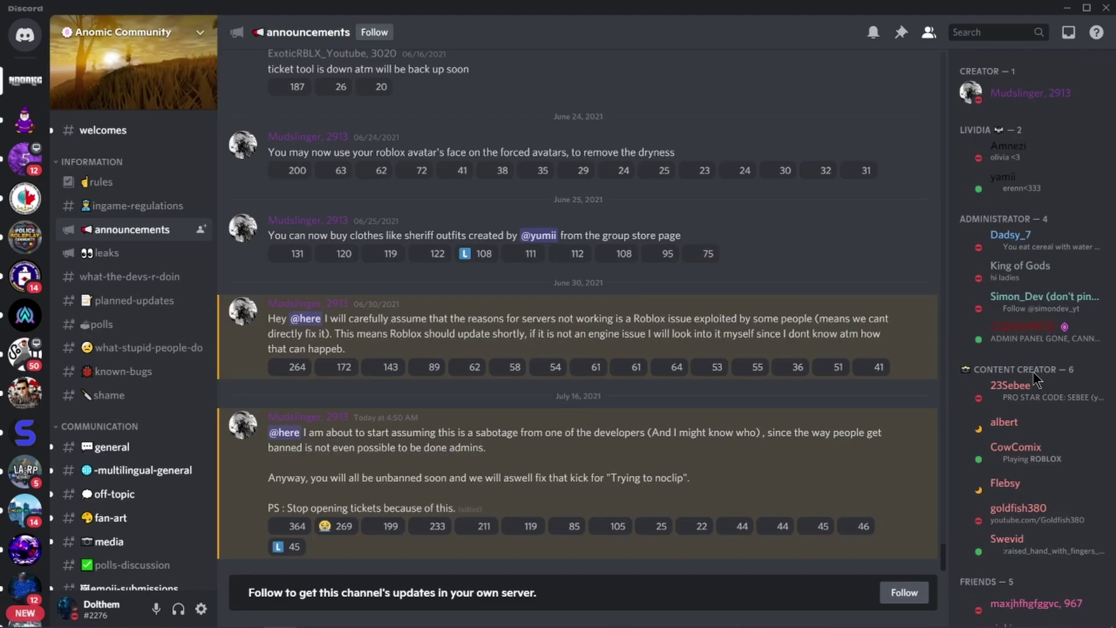
scroll(1035, 381, "down", 2)
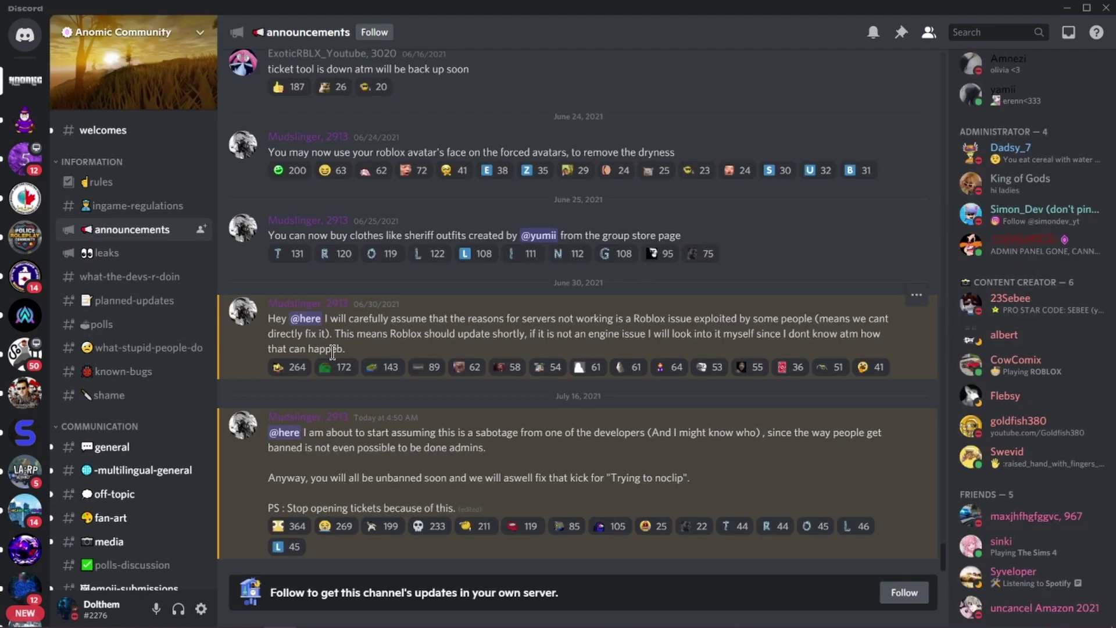